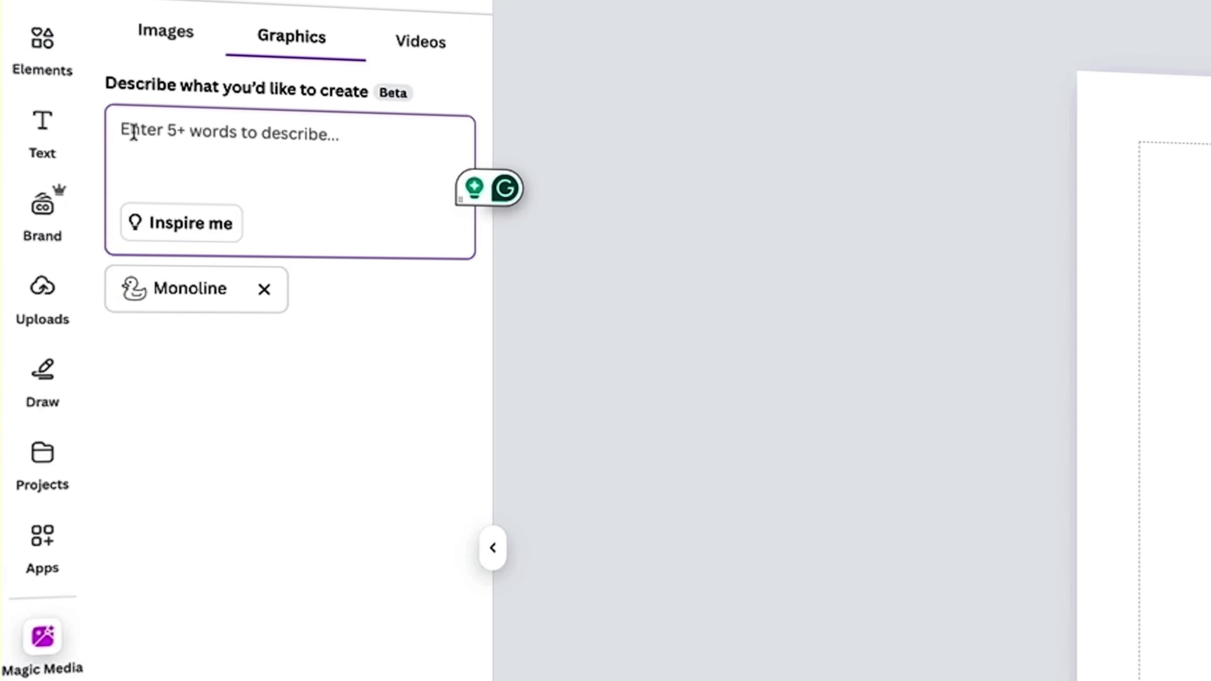
Step: Enter "Happy cow in a" as the beginning of the Monoline graphic description
{"action": "type", "text": "Happy cow in a"}
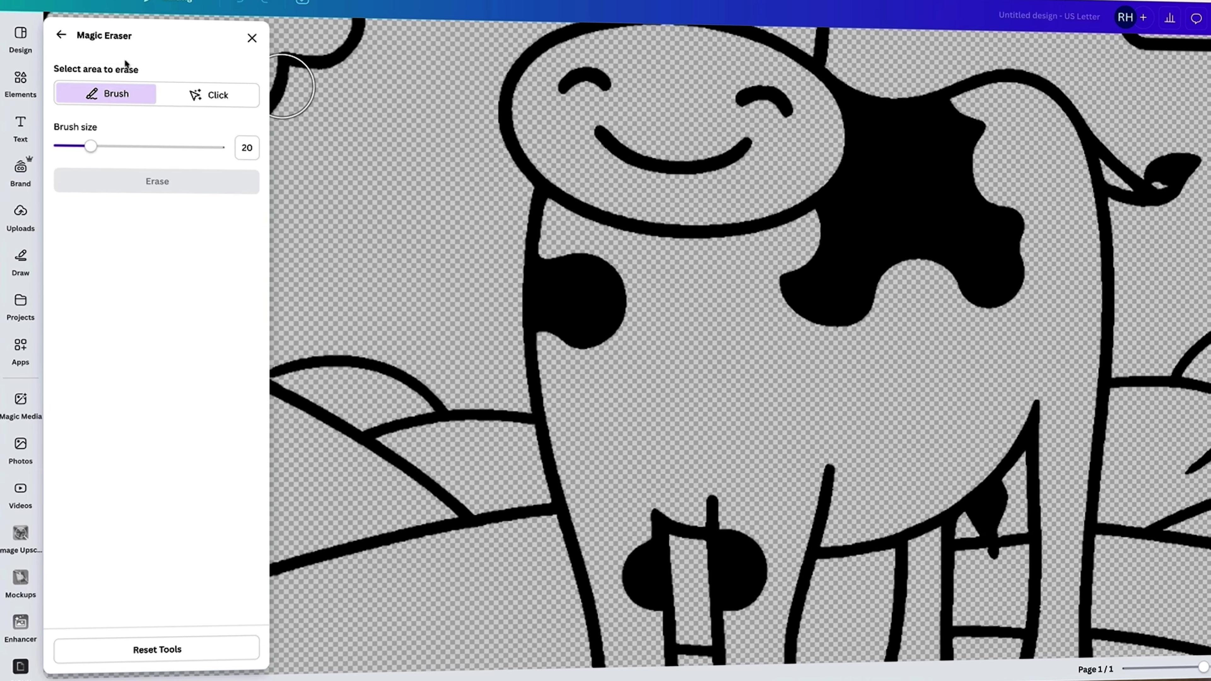
Step: Adjust the Magic Eraser's brush size for erasing the cow's outline
{"action": "left_click_drag", "start_coordinate": [99, 137], "coordinate": [154, 139]}
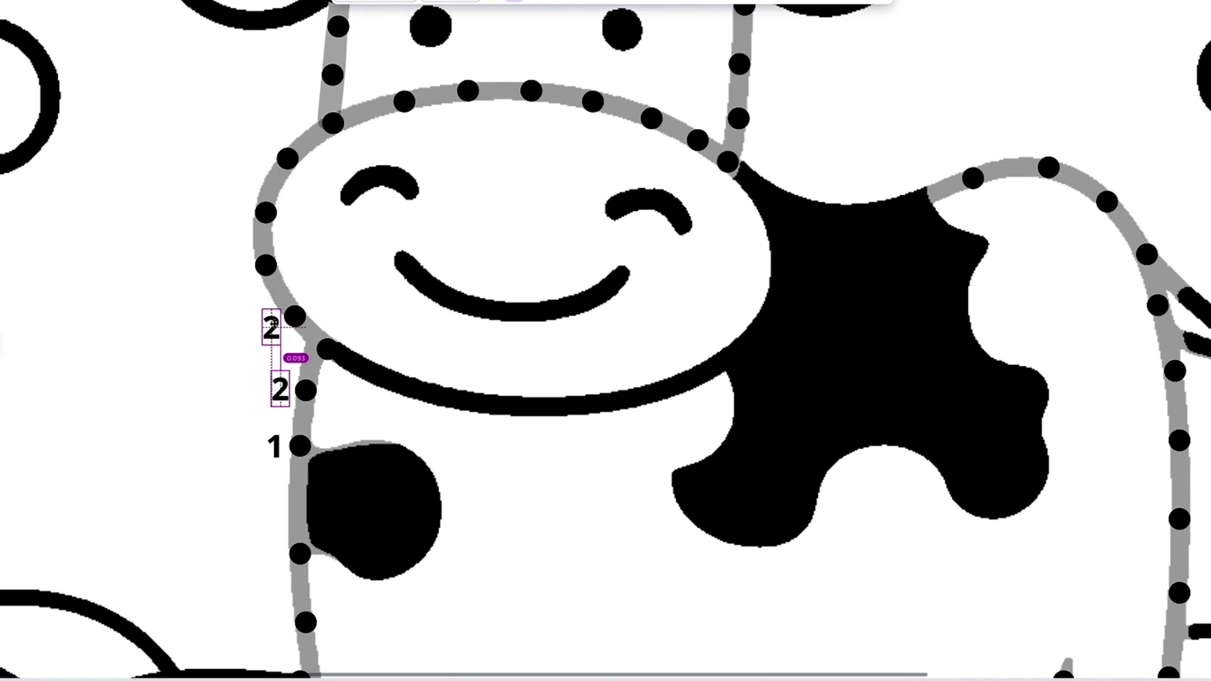
Step: Number the next dots along the cow's outline 3, 4 and 5, duplicating the label after each number
{"action": "type", "text": "3"}
{"action": "key", "text": "ctrl+d"}
{"action": "type", "text": "4"}
{"action": "key", "text": "ctrl+d"}
{"action": "type", "text": "5"}
{"action": "key", "text": "ctrl+d"}
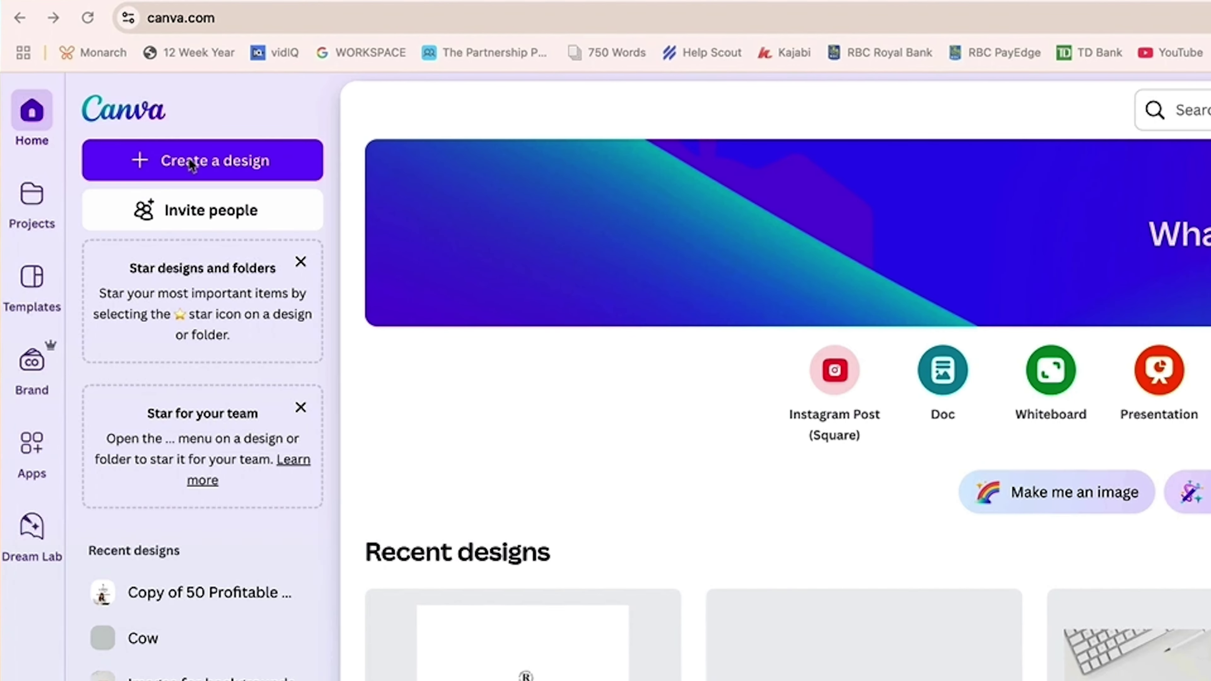
Step: Create a blank 8.5 × 11 in US Letter design and check that its margins are shown
{"action": "left_click", "coordinate": [191, 165]}
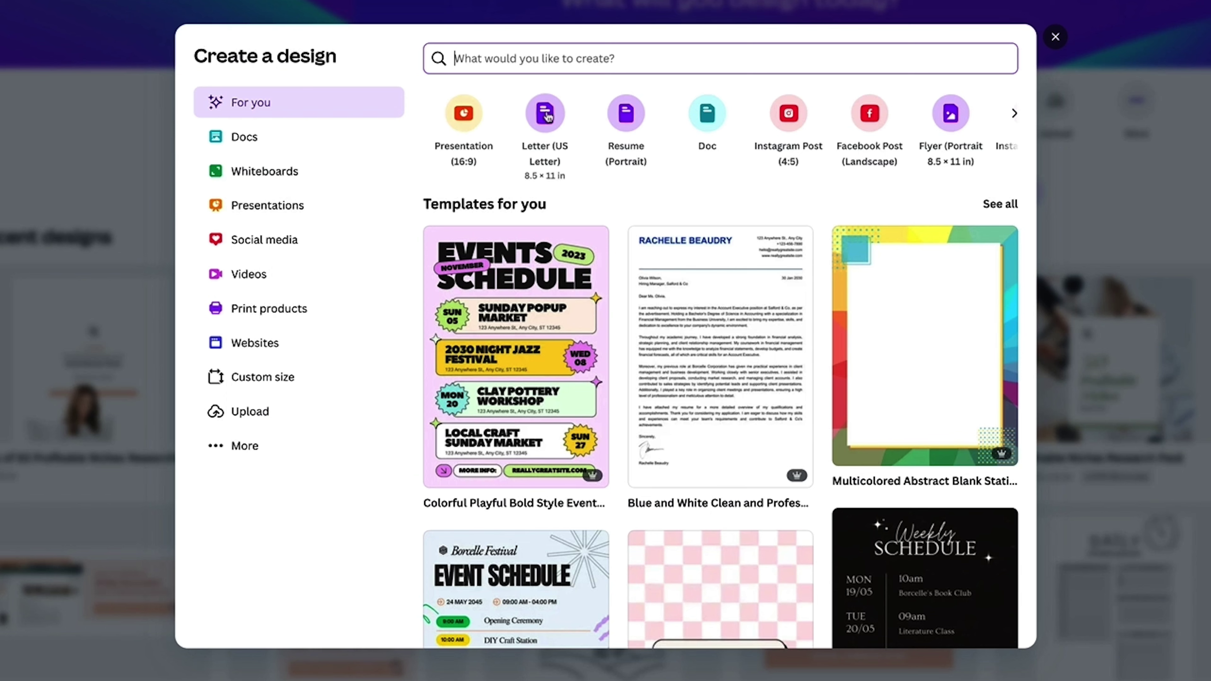
{"action": "left_click", "coordinate": [546, 115]}
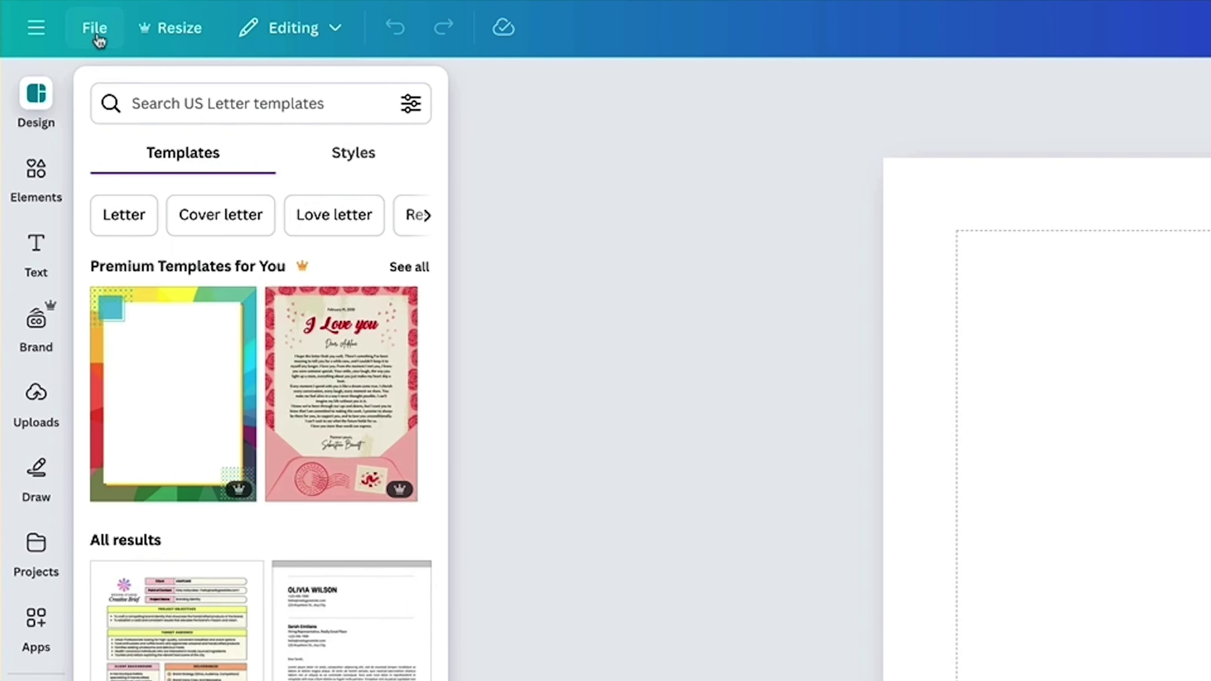
{"action": "left_click", "coordinate": [60, 69]}
{"action": "mouse_move", "coordinate": [133, 229]}
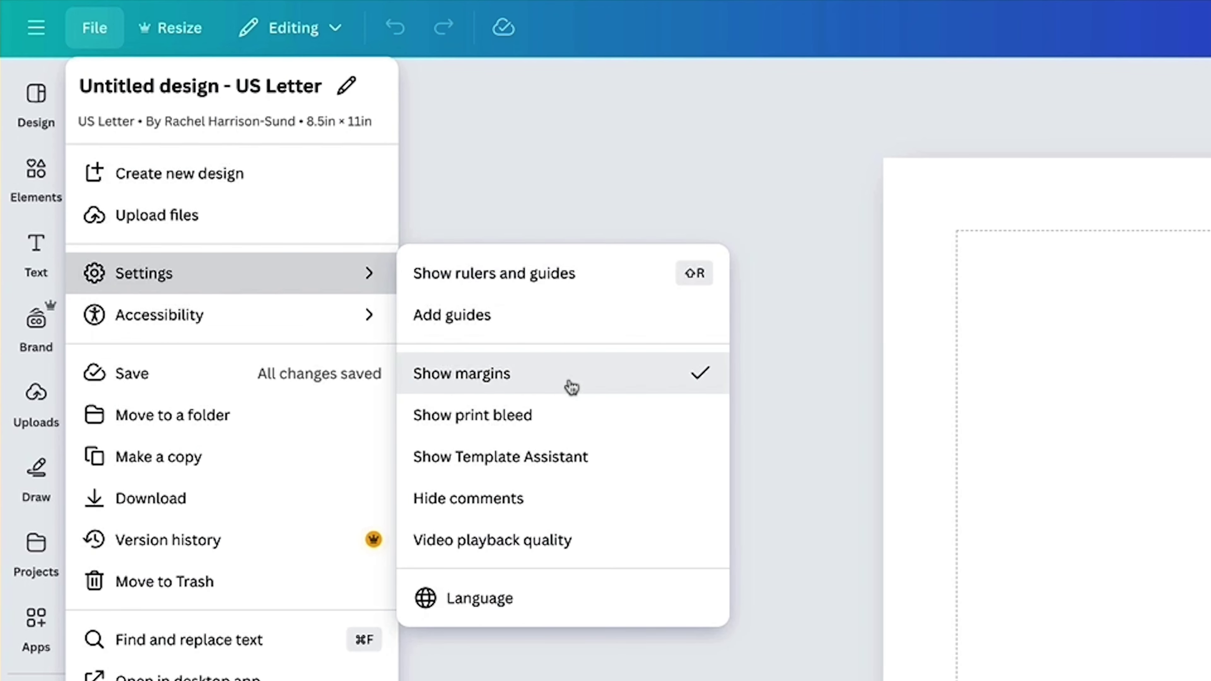
{"action": "left_click", "coordinate": [1091, 459]}
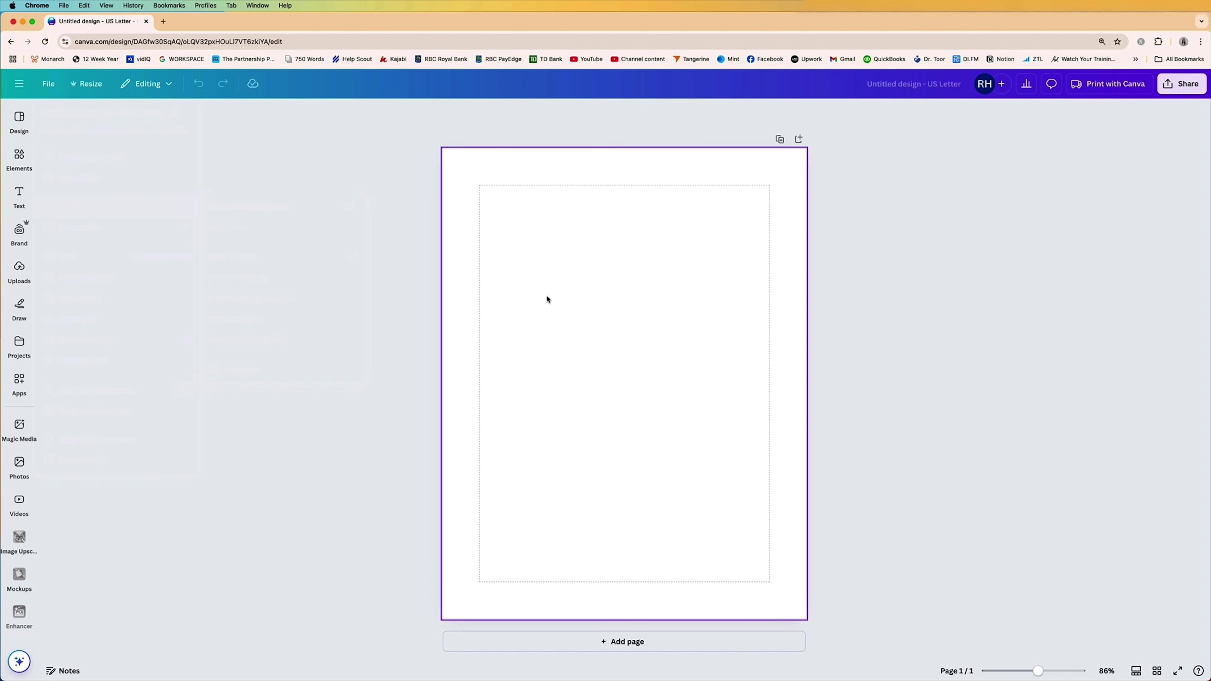
Step: Open Magic Media's graphics generator and choose the Monoline style
{"action": "left_click", "coordinate": [19, 424]}
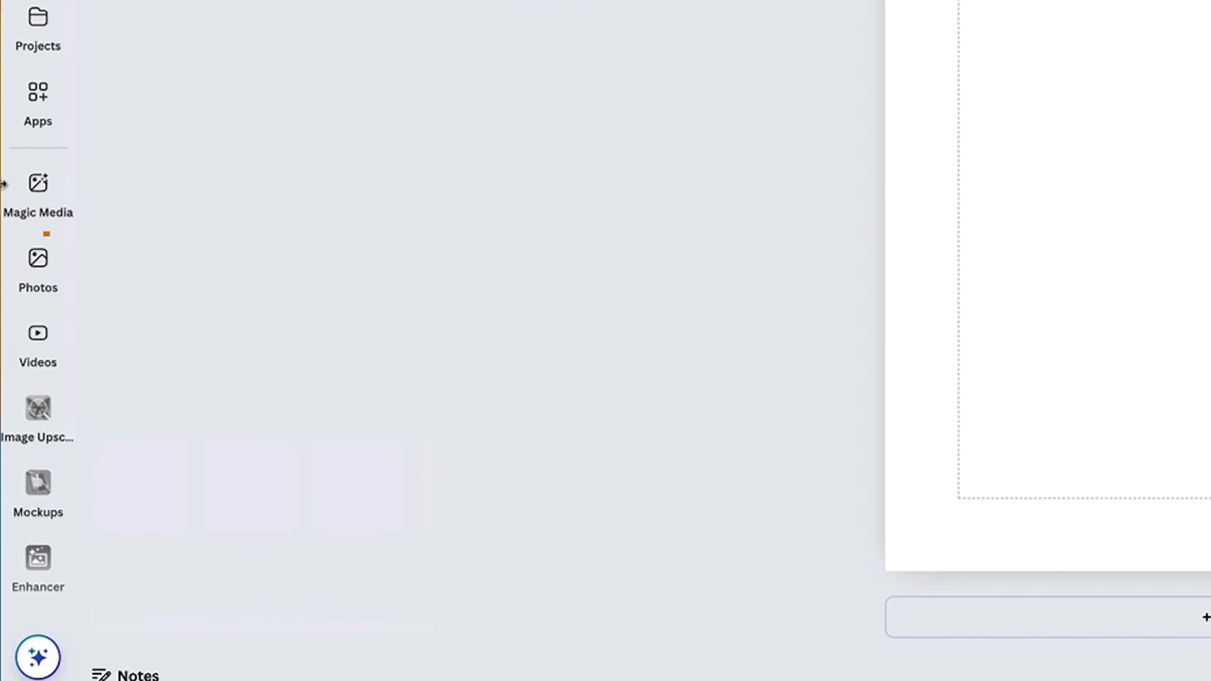
{"action": "left_click", "coordinate": [34, 190]}
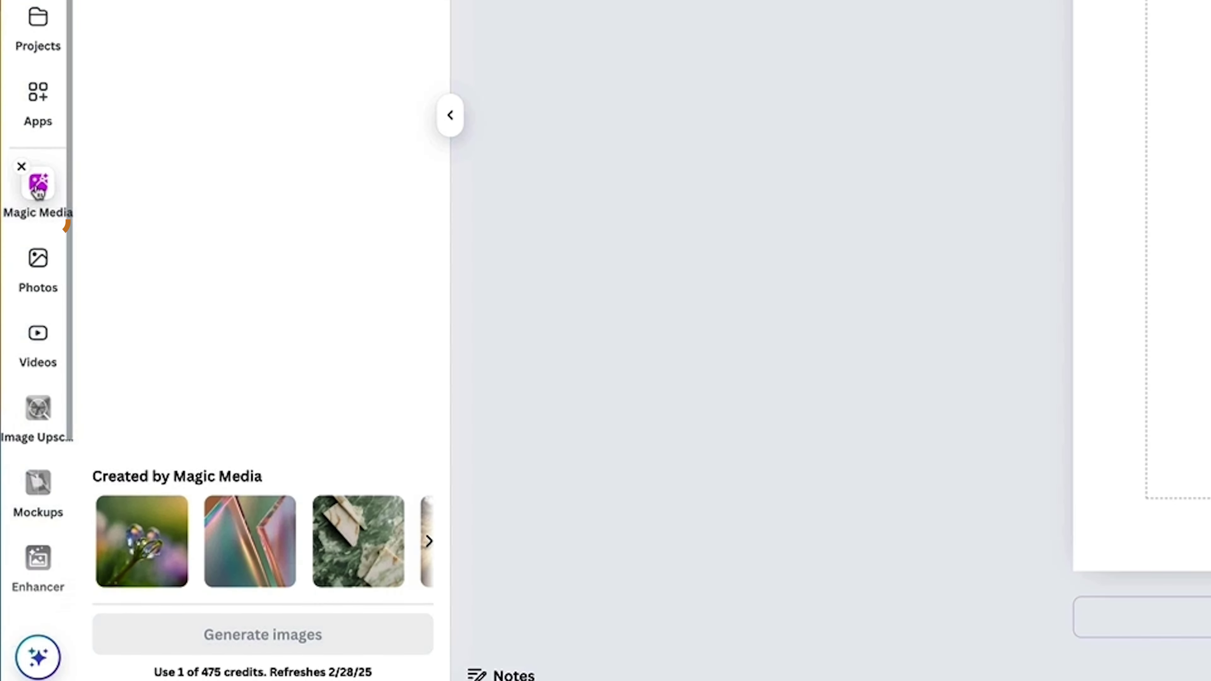
{"action": "left_click", "coordinate": [260, 162]}
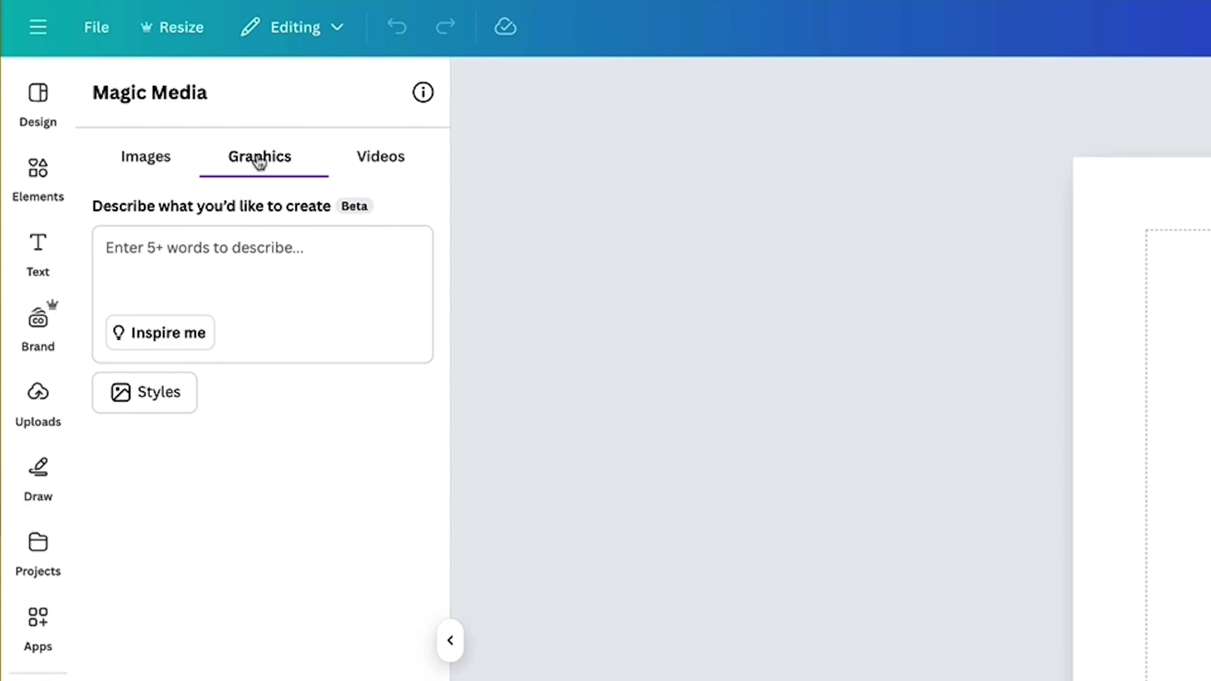
{"action": "left_click", "coordinate": [154, 395]}
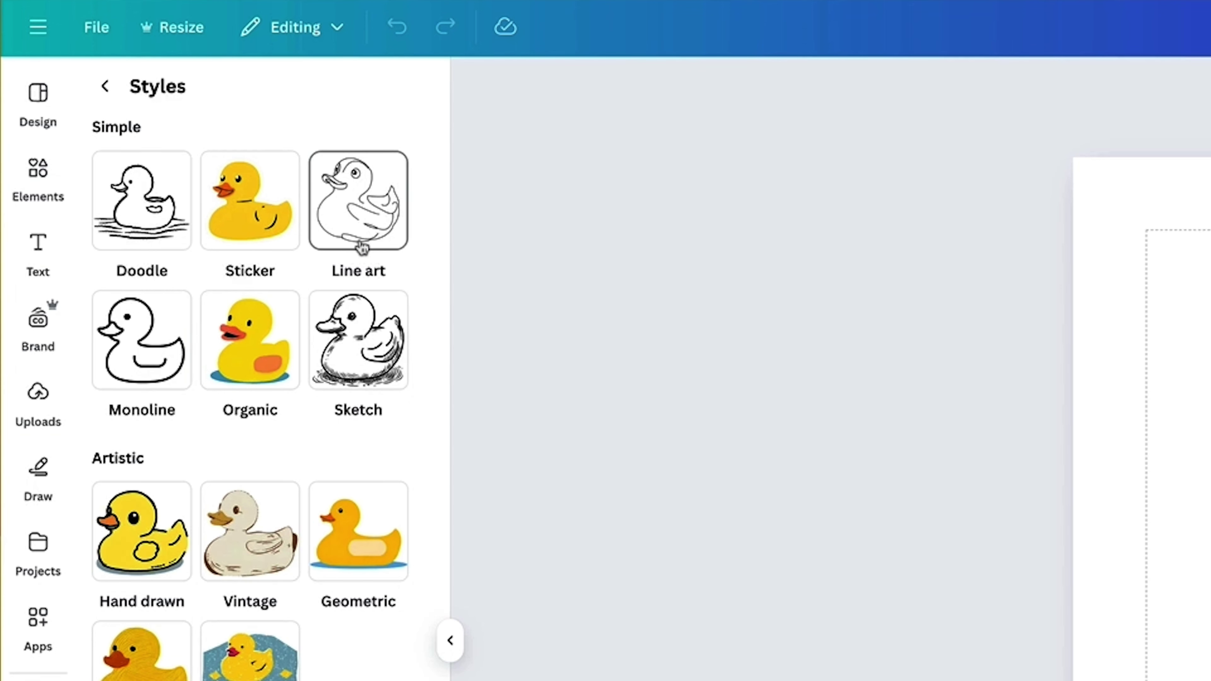
{"action": "left_click", "coordinate": [119, 310]}
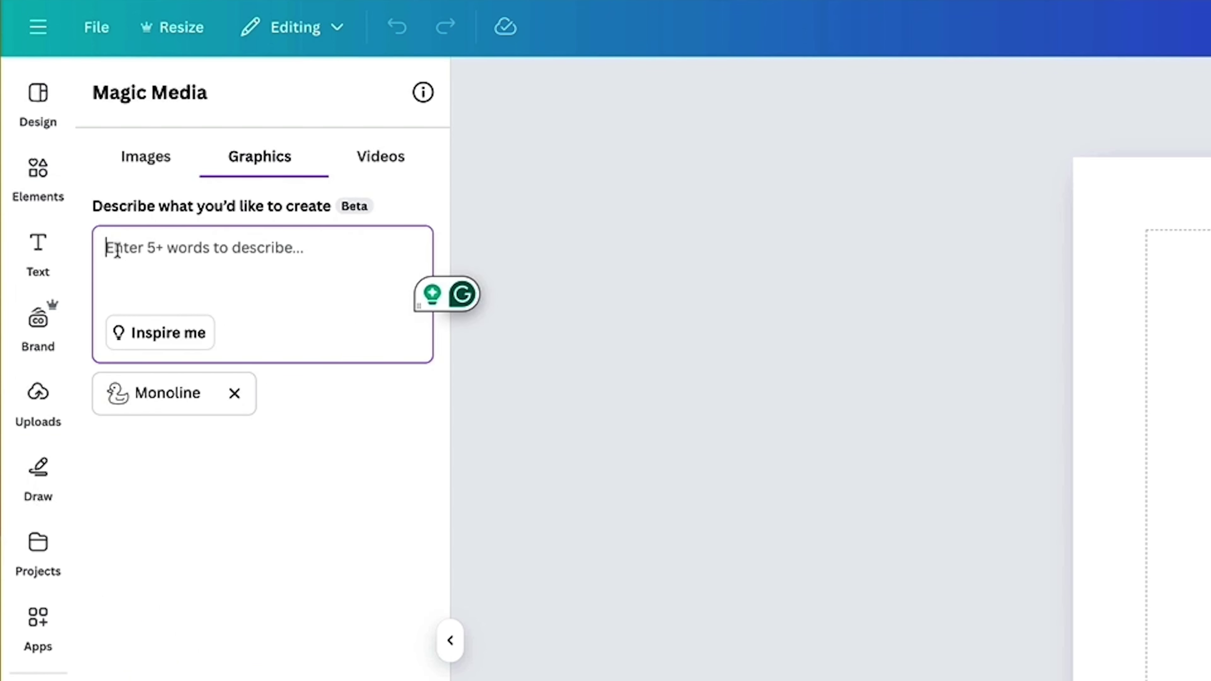
Step: Generate graphics from the description "Happy cow in a field."
{"action": "type", "text": "Happ"}
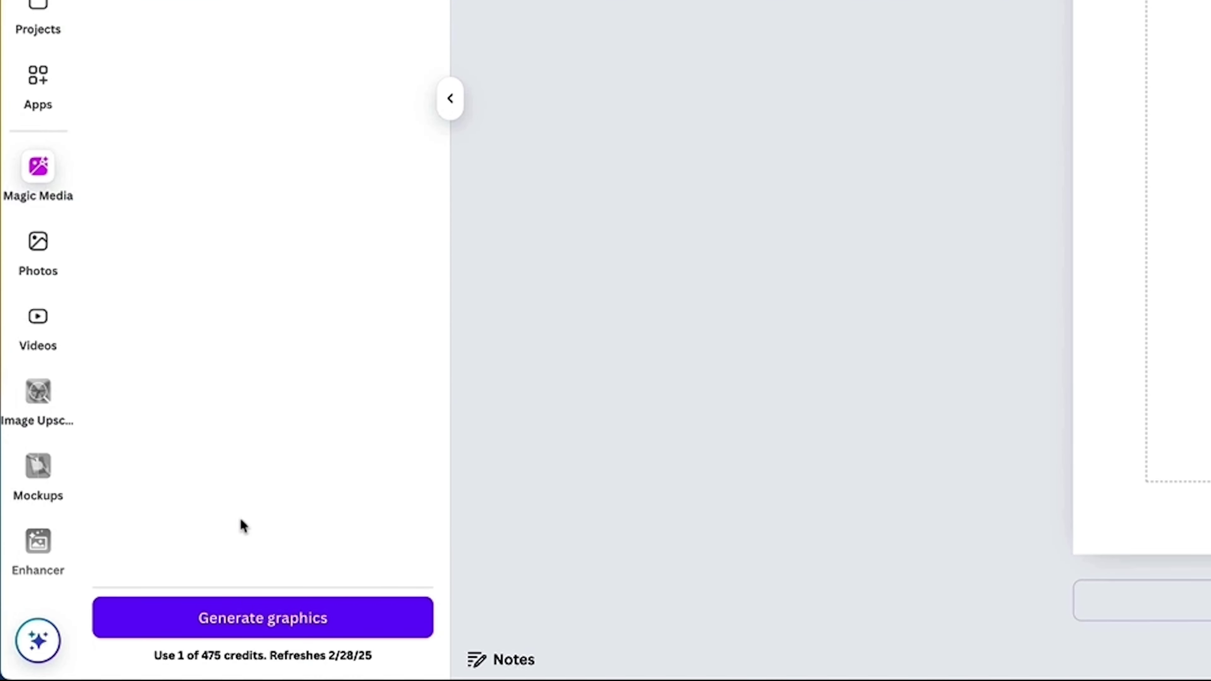
{"action": "left_click", "coordinate": [249, 620]}
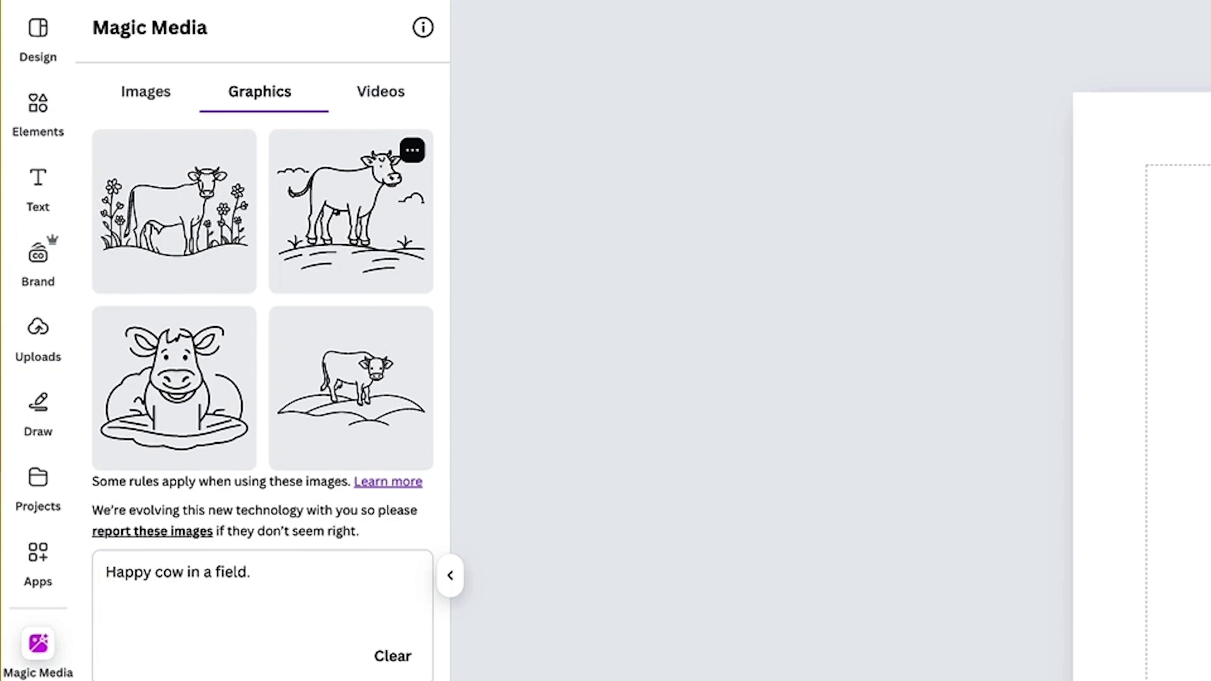
{"action": "left_click", "coordinate": [265, 575]}
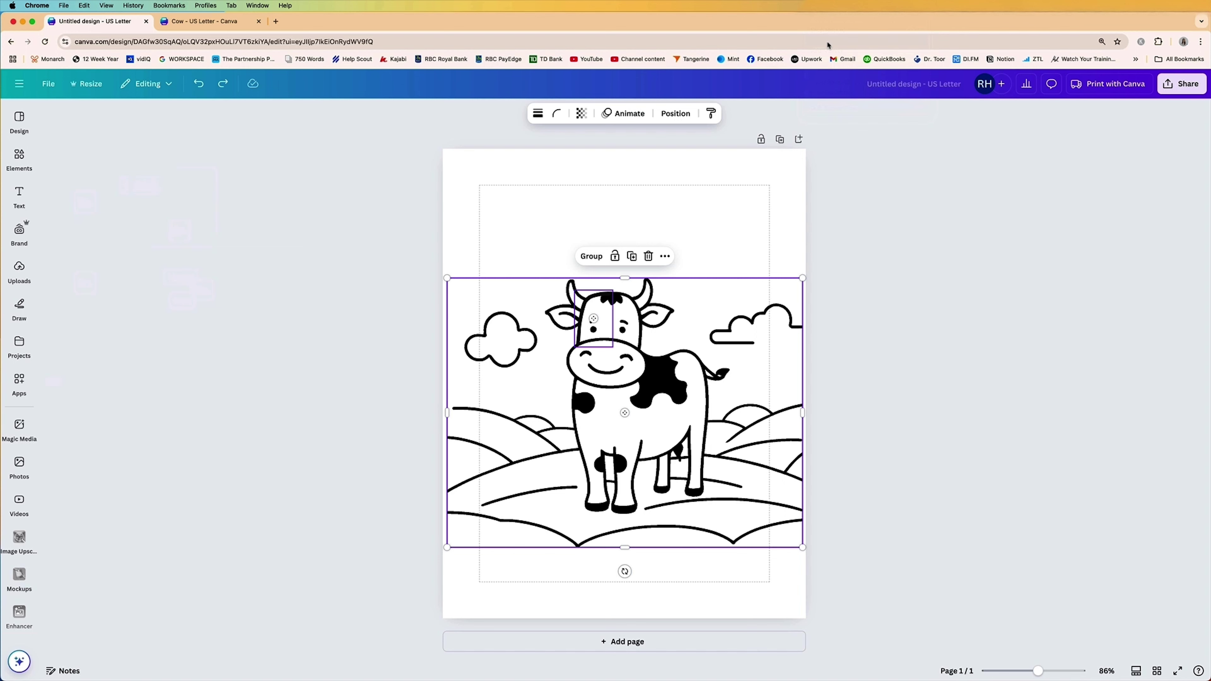
Step: Reposition the cow artwork on the page and crop its left and right sides to the page margins
{"action": "mouse_move", "coordinate": [658, 446]}
{"action": "left_mouse_down"}
{"action": "mouse_move", "coordinate": [642, 458]}
{"action": "mouse_move", "coordinate": [683, 446]}
{"action": "mouse_move", "coordinate": [655, 446]}
{"action": "mouse_move", "coordinate": [657, 436]}
{"action": "left_mouse_up"}
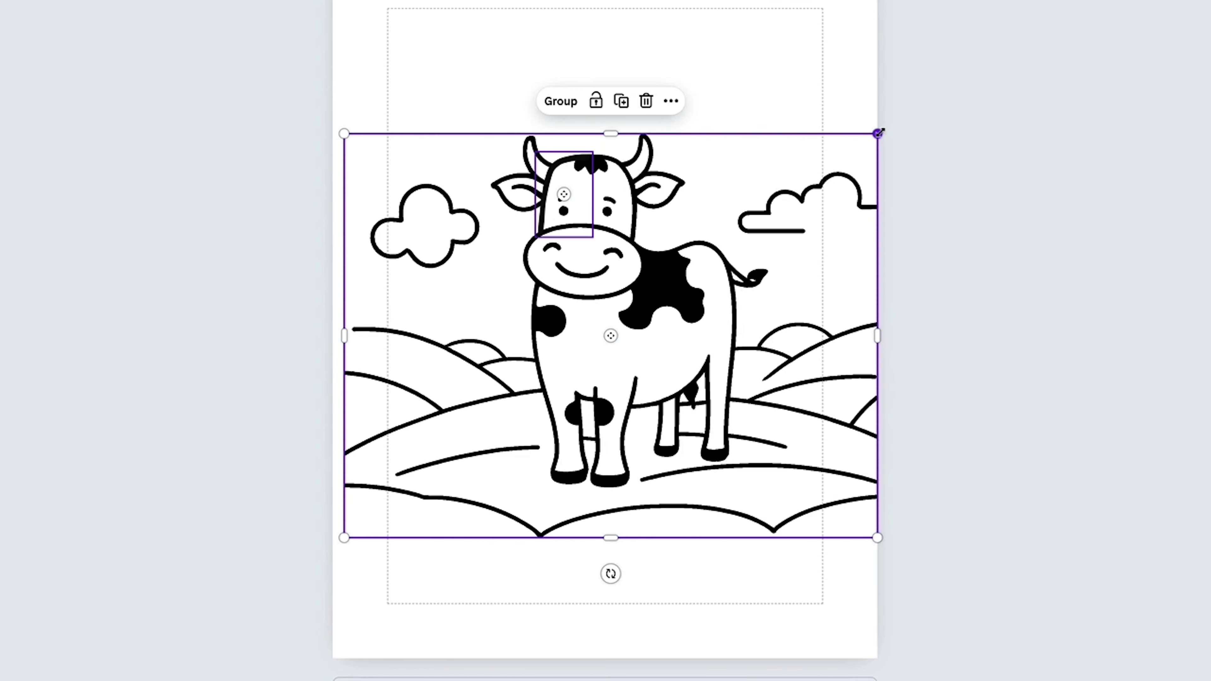
{"action": "left_click_drag", "start_coordinate": [879, 133], "coordinate": [855, 157]}
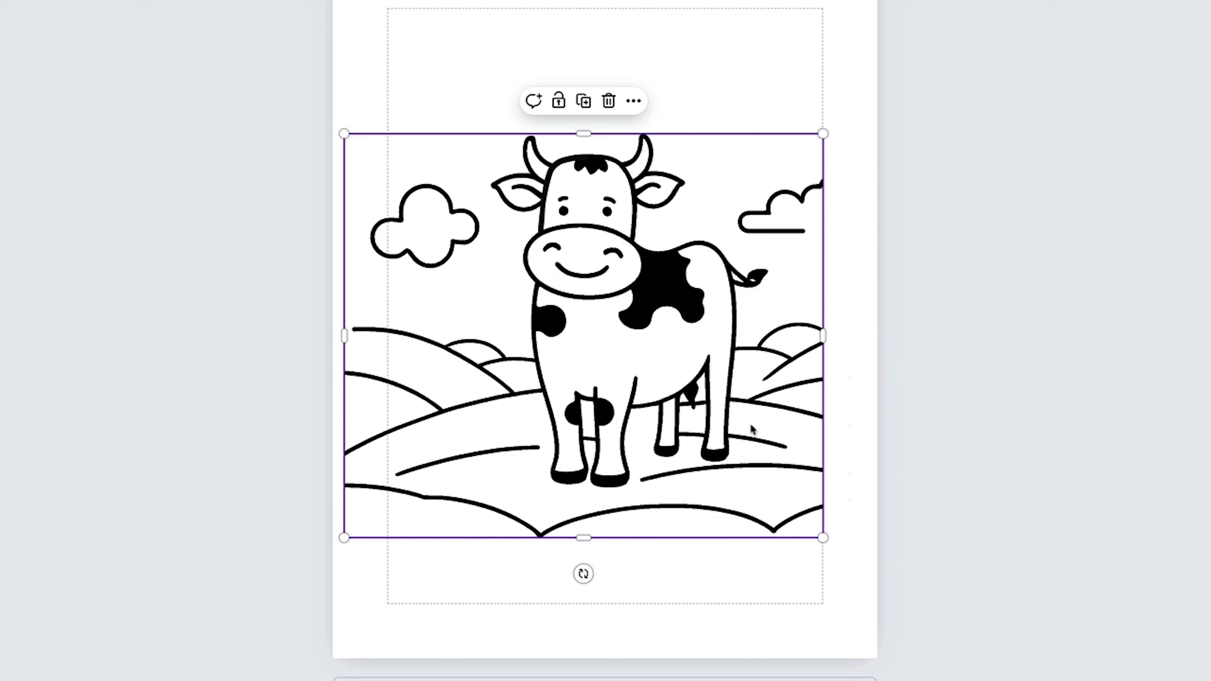
{"action": "left_click_drag", "start_coordinate": [847, 333], "coordinate": [822, 336]}
{"action": "left_click_drag", "start_coordinate": [343, 335], "coordinate": [386, 335]}
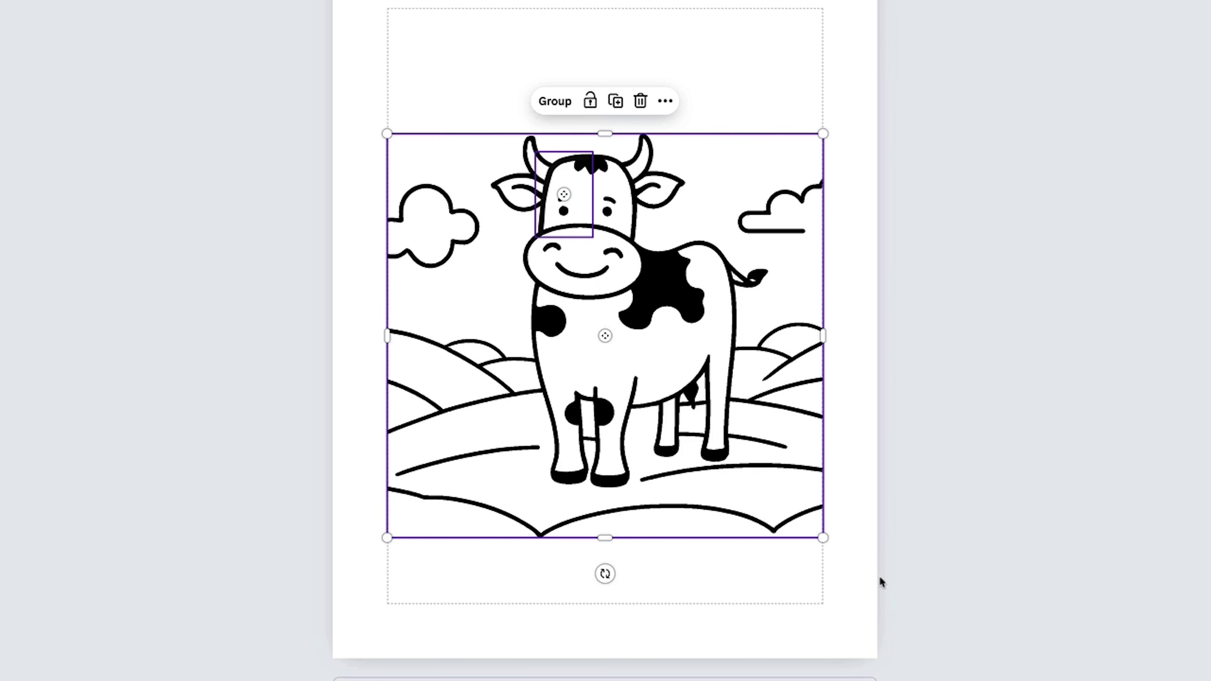
Step: Copy the cow artwork, set the original's transparency to 21 and lock it in place
{"action": "key", "text": "super+c"}
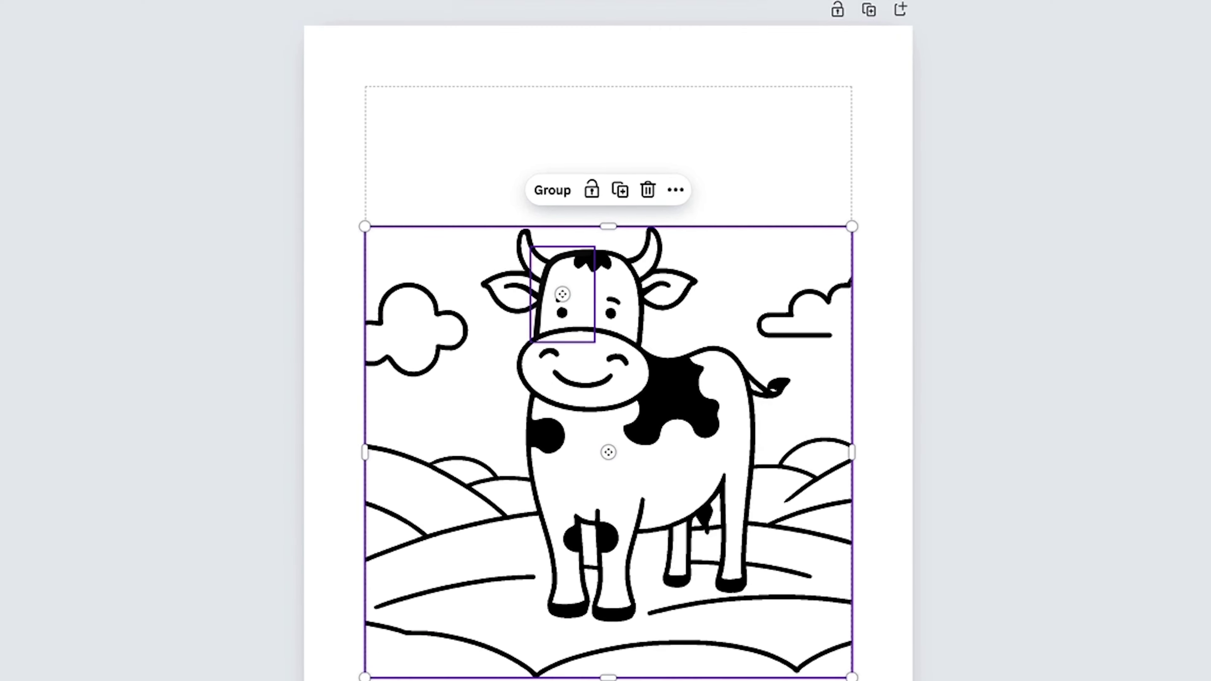
{"action": "left_click", "coordinate": [529, 89]}
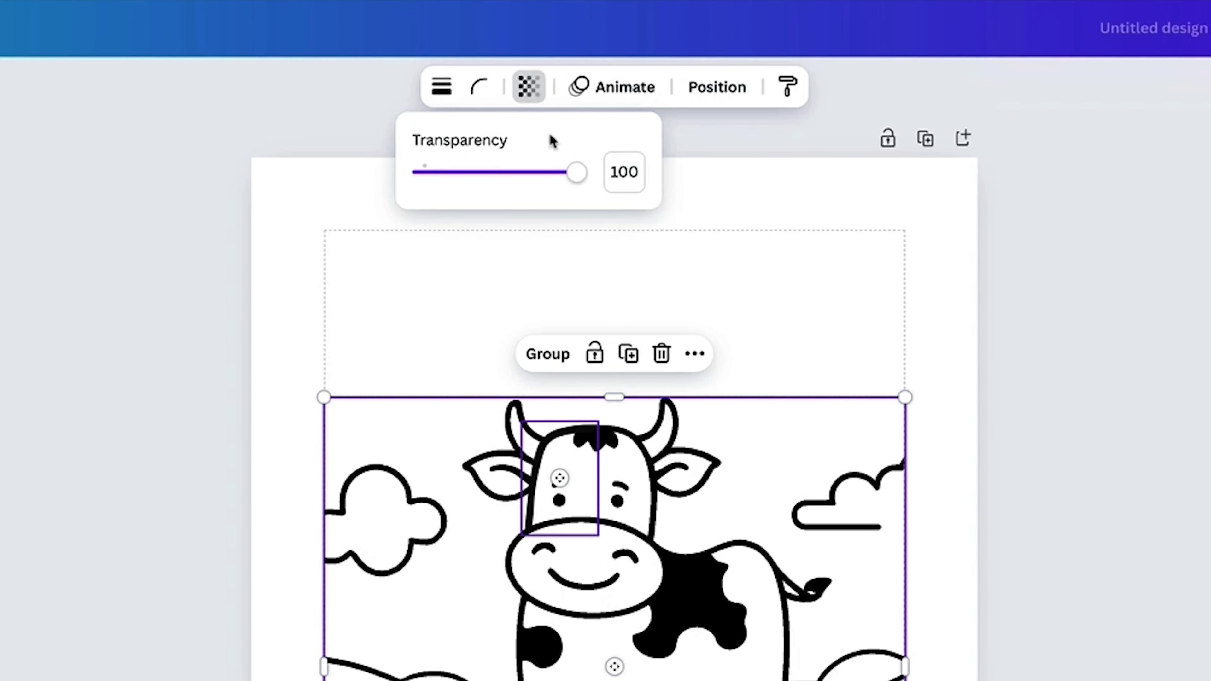
{"action": "left_click_drag", "start_coordinate": [574, 176], "coordinate": [452, 181]}
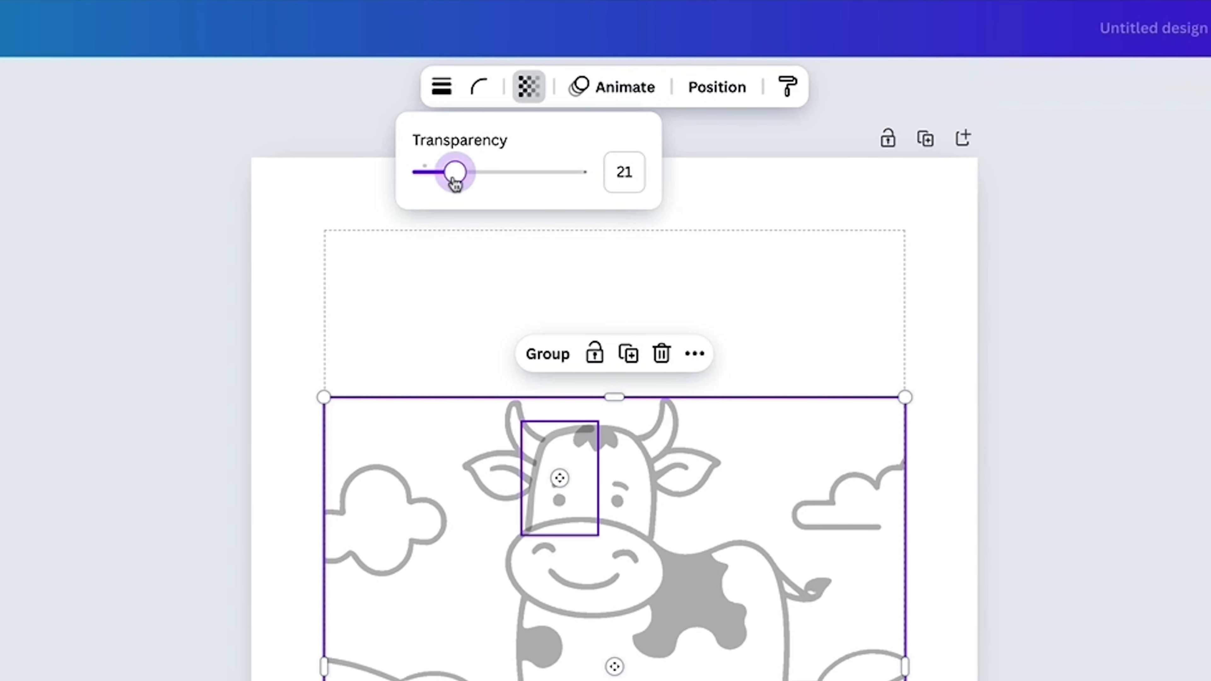
{"action": "left_click", "coordinate": [594, 354]}
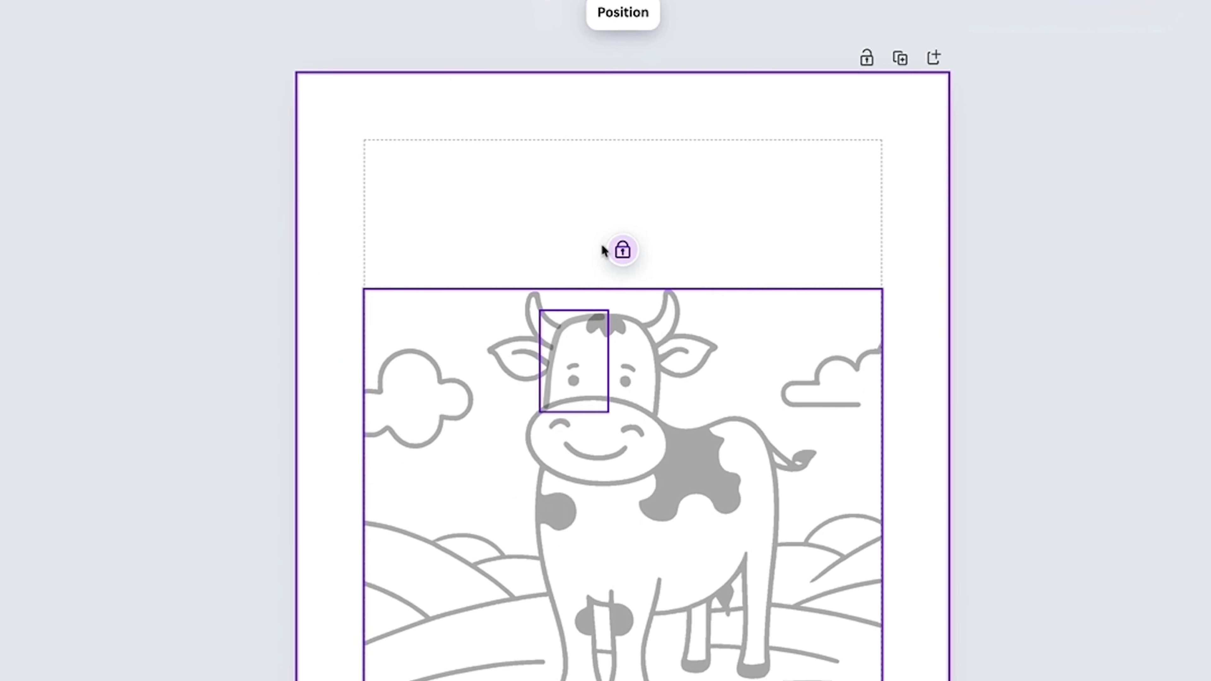
Step: Paste the full-strength artwork copy and align it exactly over the locked faded original
{"action": "key", "text": "super+v"}
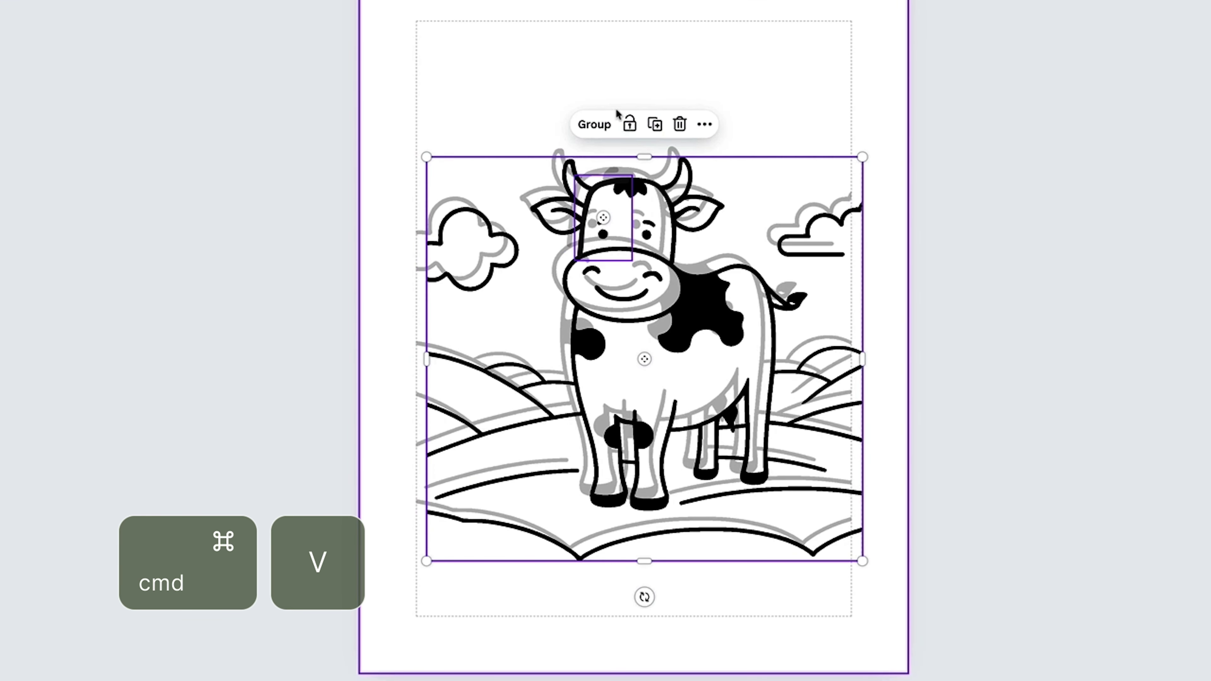
{"action": "mouse_move", "coordinate": [701, 318]}
{"action": "left_mouse_down"}
{"action": "mouse_move", "coordinate": [691, 305]}
{"action": "mouse_move", "coordinate": [682, 313]}
{"action": "mouse_move", "coordinate": [694, 315]}
{"action": "left_mouse_up"}
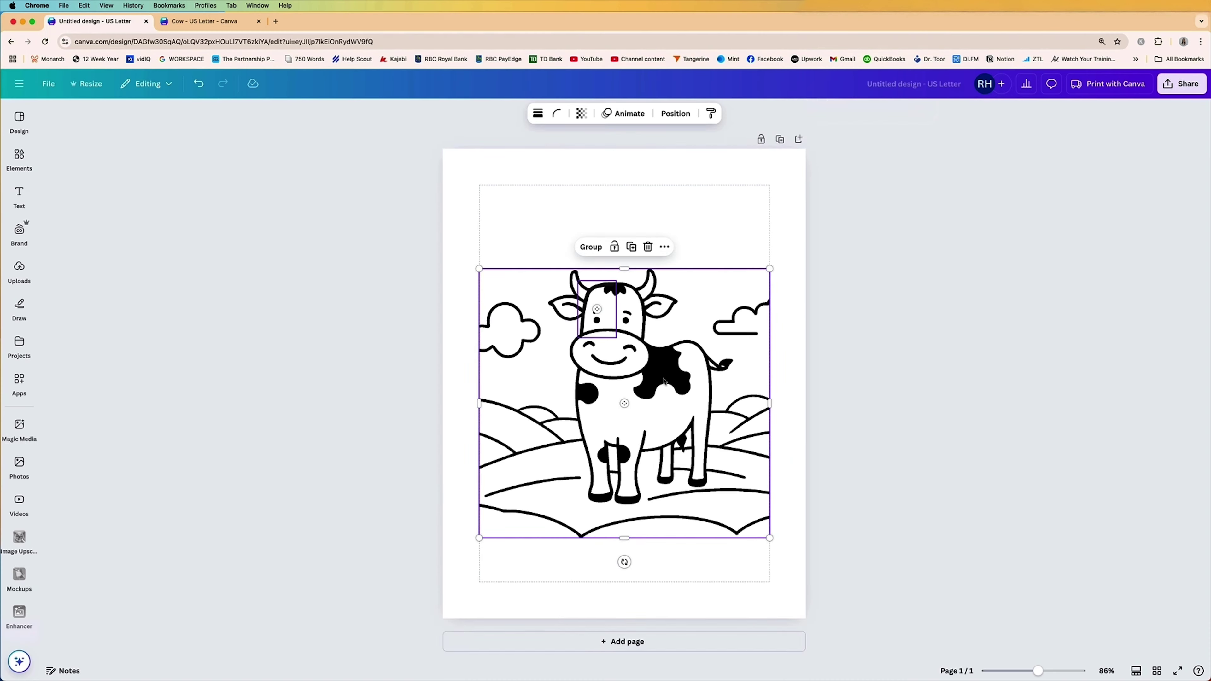
Step: Open the top cow image in Magic Eraser and set the brush size to 5
{"action": "scroll", "coordinate": [694, 315], "scroll_direction": "up", "scroll_amount": 5}
{"action": "key", "text": "super+plus"}
{"action": "left_click", "coordinate": [715, 356]}
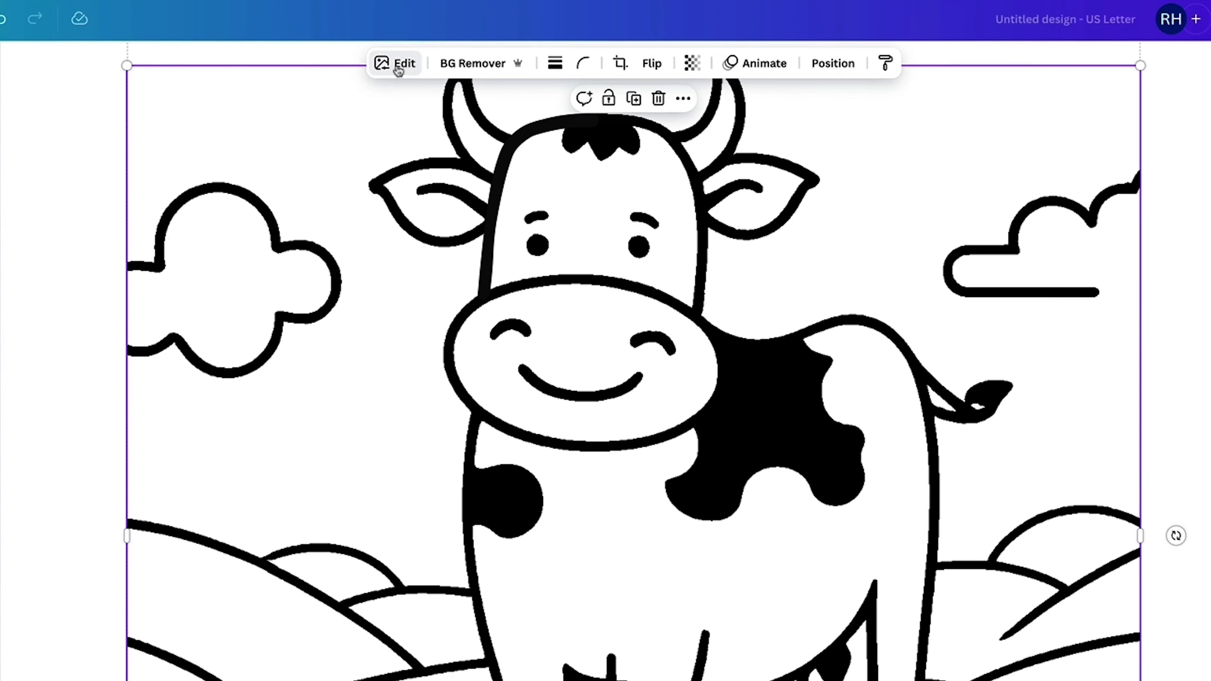
{"action": "left_click", "coordinate": [467, 119]}
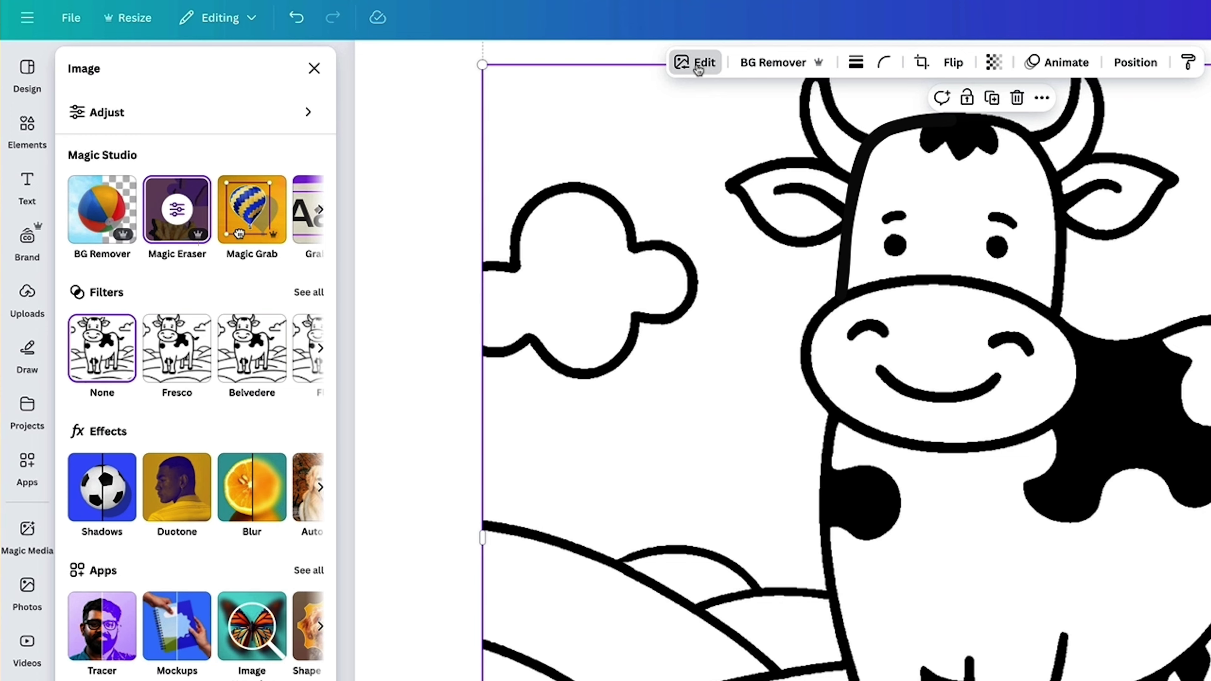
{"action": "left_click", "coordinate": [180, 206]}
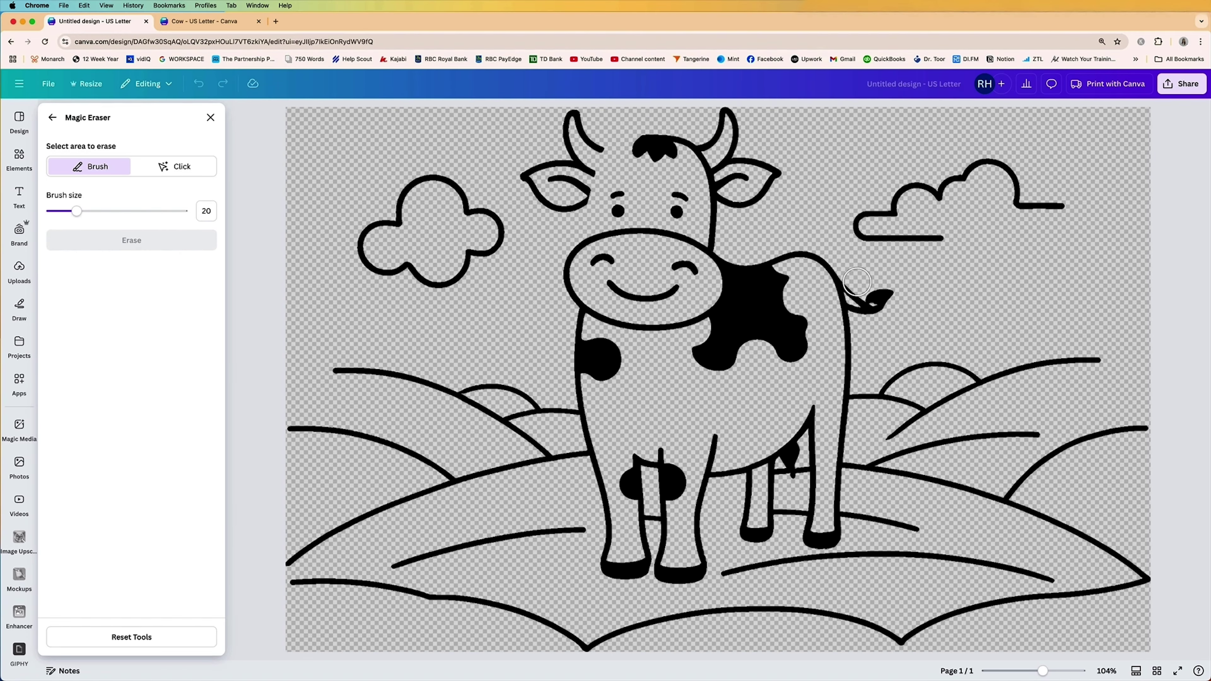
{"action": "scroll", "coordinate": [643, 279], "scroll_direction": "up", "scroll_amount": 5}
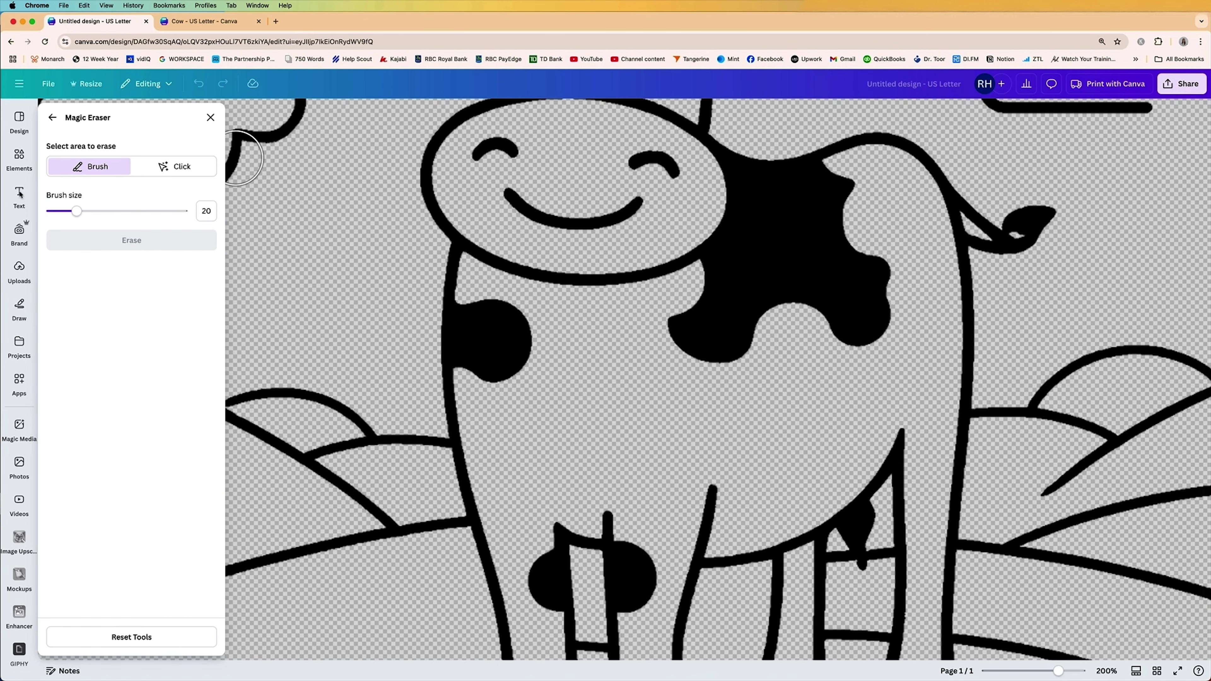
{"action": "mouse_move", "coordinate": [117, 217]}
{"action": "left_mouse_down"}
{"action": "mouse_move", "coordinate": [149, 215]}
{"action": "mouse_move", "coordinate": [76, 221]}
{"action": "left_mouse_up"}
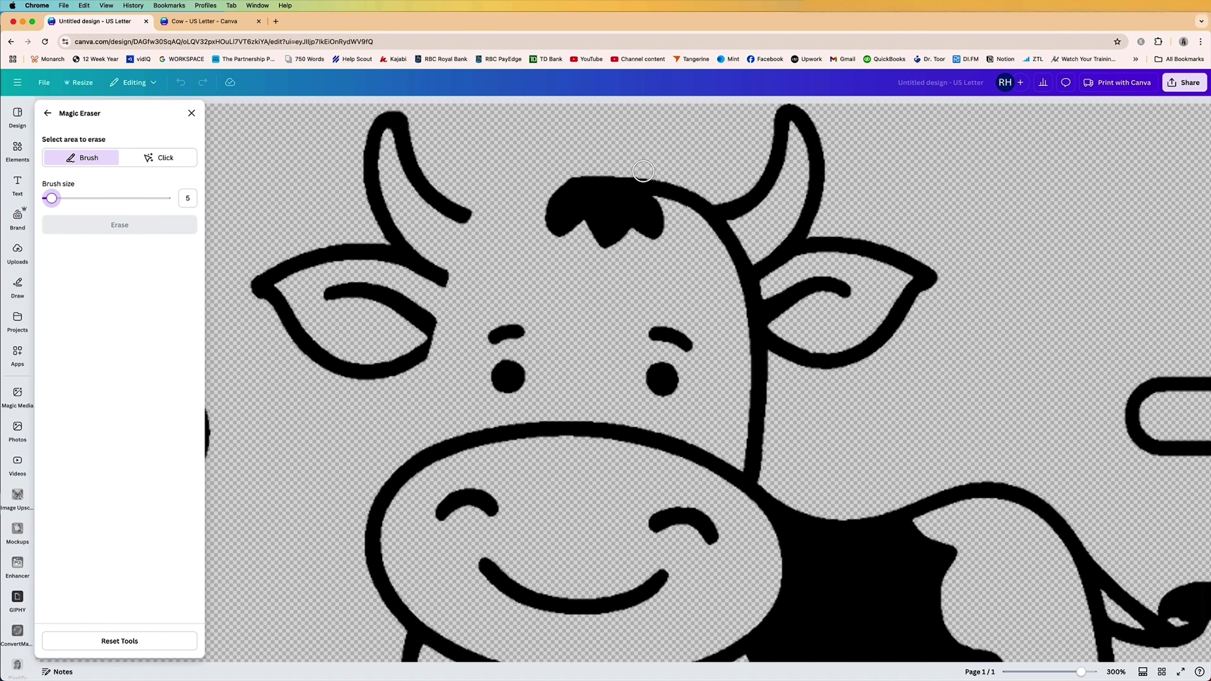
Step: Brush over the cow's head, muzzle, back, belly and leg outlines with brush sizes 5 and 10, and erase them
{"action": "mouse_move", "coordinate": [643, 165]}
{"action": "left_mouse_down"}
{"action": "mouse_move", "coordinate": [719, 221]}
{"action": "mouse_move", "coordinate": [759, 343]}
{"action": "mouse_move", "coordinate": [746, 485]}
{"action": "mouse_move", "coordinate": [468, 438]}
{"action": "mouse_move", "coordinate": [387, 494]}
{"action": "left_mouse_up"}
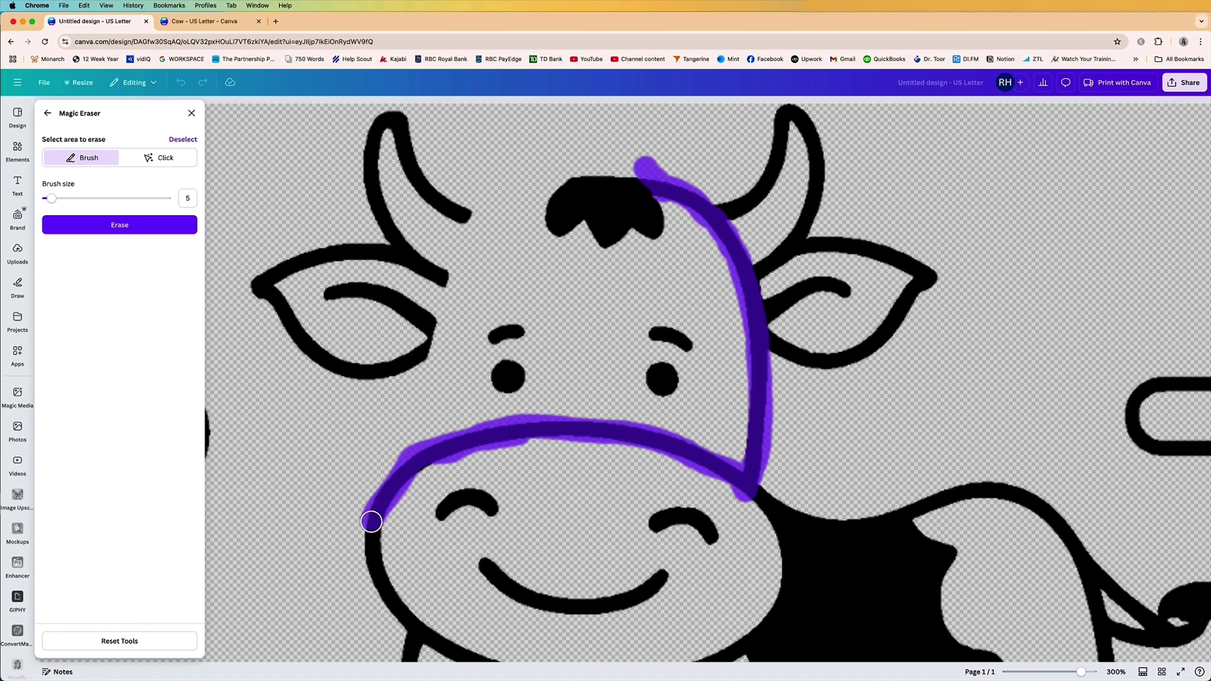
{"action": "scroll", "coordinate": [379, 211], "scroll_direction": "down", "scroll_amount": 5}
{"action": "left_click_drag", "start_coordinate": [441, 263], "coordinate": [441, 329]}
{"action": "left_click_drag", "start_coordinate": [433, 392], "coordinate": [455, 541]}
{"action": "scroll", "coordinate": [455, 542], "scroll_direction": "down", "scroll_amount": 5}
{"action": "left_click_drag", "start_coordinate": [459, 244], "coordinate": [480, 379]}
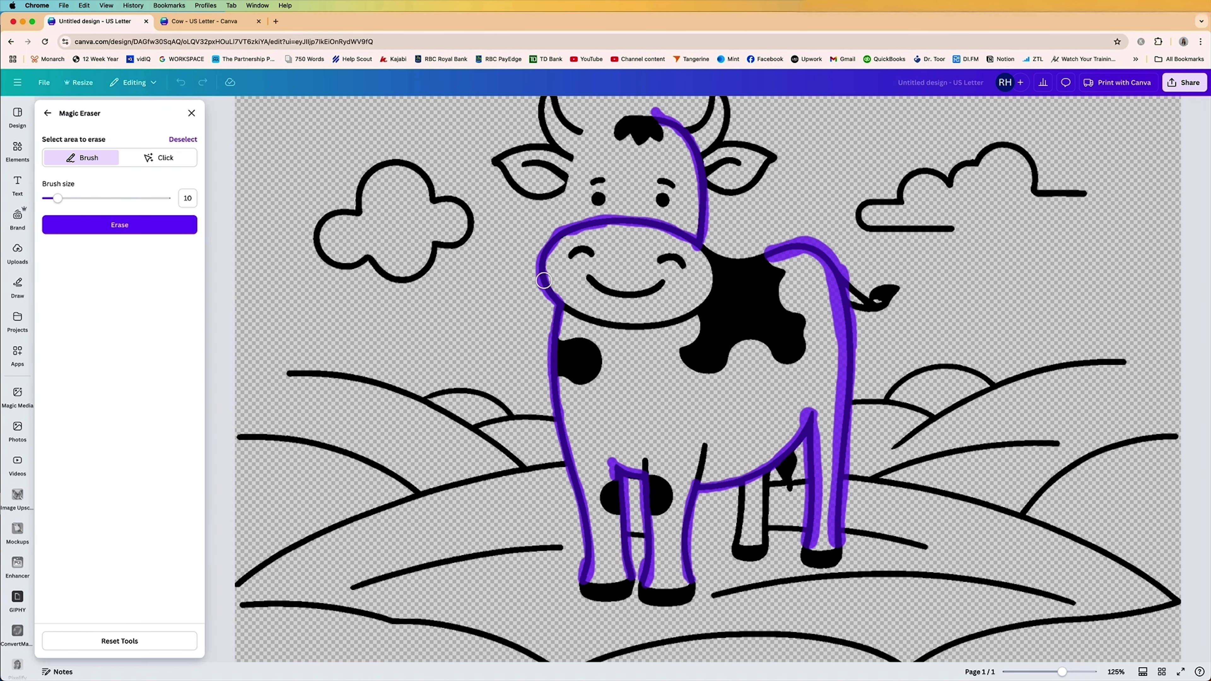
{"action": "scroll", "coordinate": [449, 271], "scroll_direction": "up", "scroll_amount": 1}
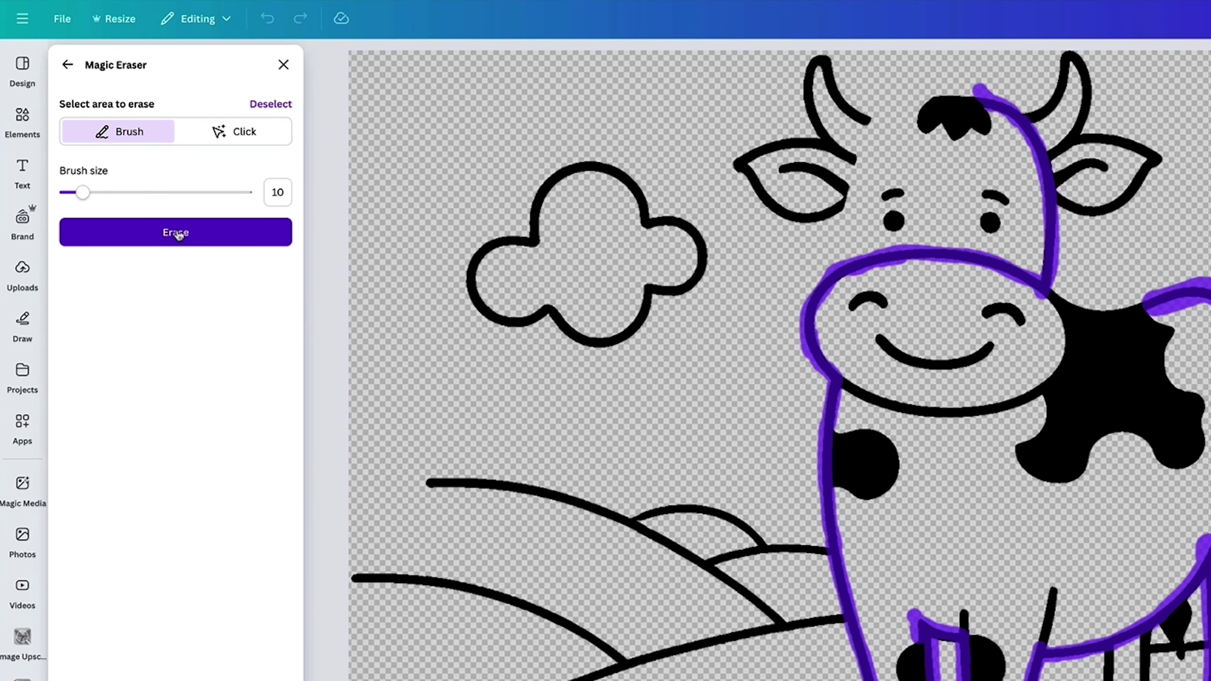
{"action": "left_click", "coordinate": [177, 233]}
Step: Brush over the leftover line fragments beside the muzzle, belly and front legs, and erase them
{"action": "left_click_drag", "start_coordinate": [479, 163], "coordinate": [458, 267]}
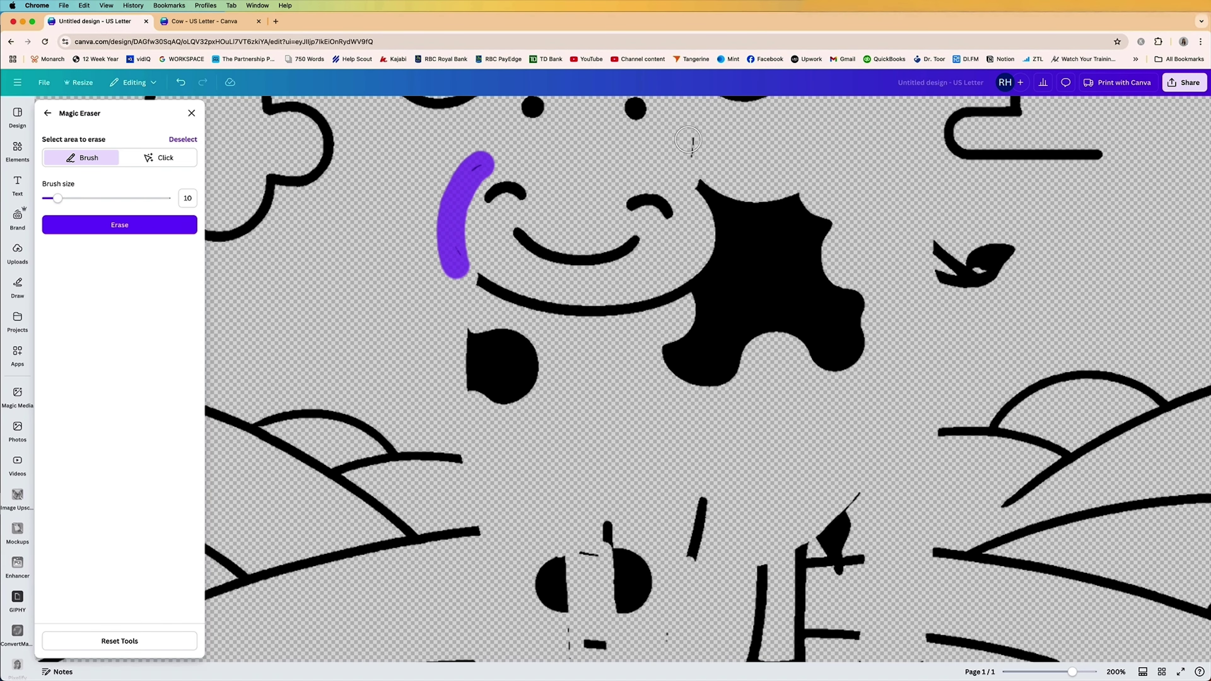
{"action": "scroll", "coordinate": [881, 374], "scroll_direction": "up", "scroll_amount": 3}
{"action": "left_click_drag", "start_coordinate": [562, 530], "coordinate": [568, 565]}
{"action": "left_click_drag", "start_coordinate": [672, 524], "coordinate": [673, 588]}
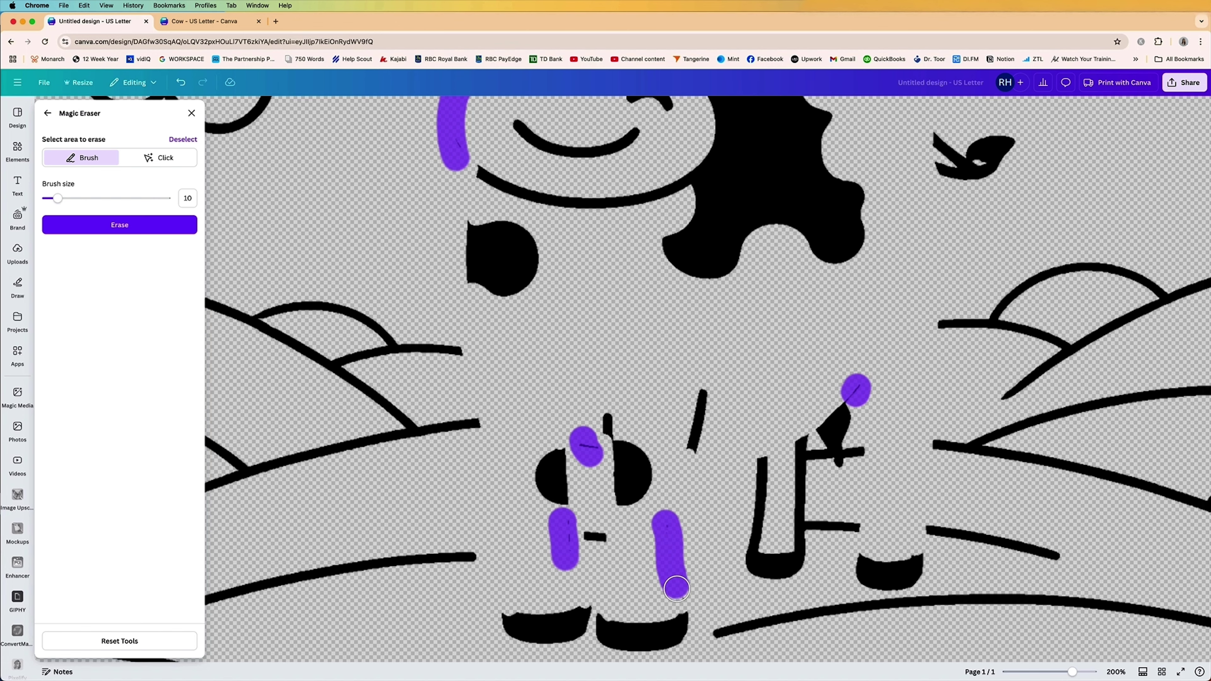
{"action": "scroll", "coordinate": [667, 382], "scroll_direction": "up", "scroll_amount": 5}
{"action": "scroll", "coordinate": [698, 208], "scroll_direction": "up", "scroll_amount": 5}
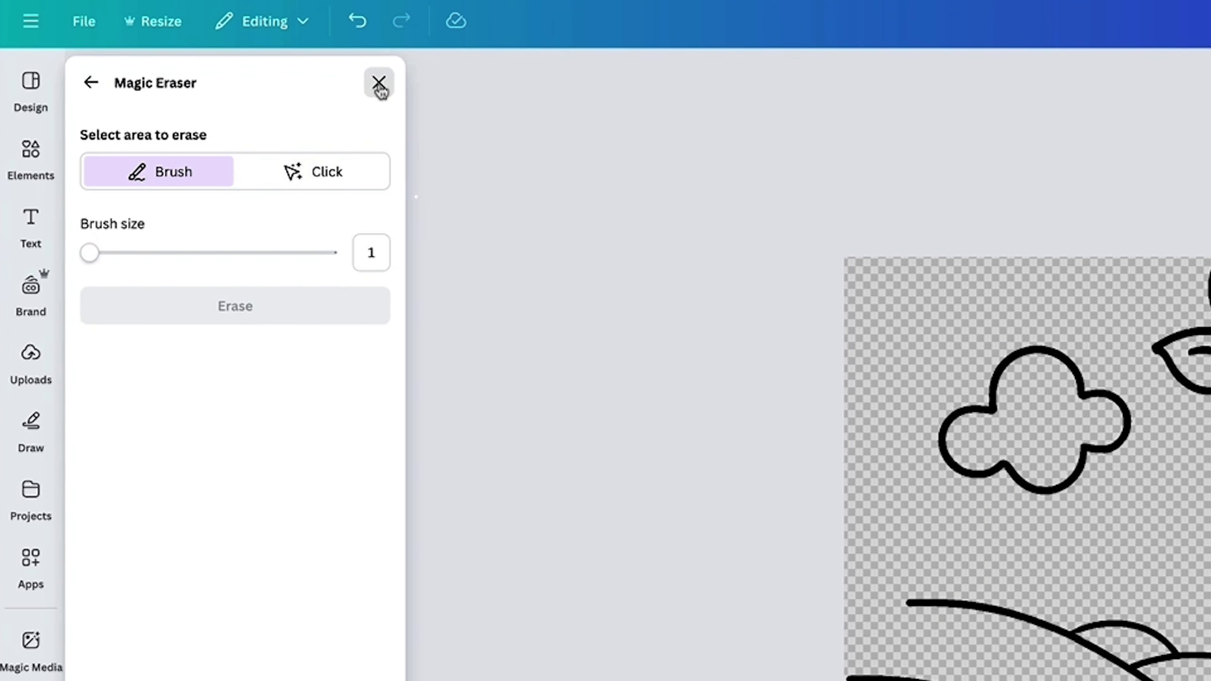
Step: Leave Magic Eraser, add a circle shape to the page and colour it black
{"action": "left_click", "coordinate": [378, 84]}
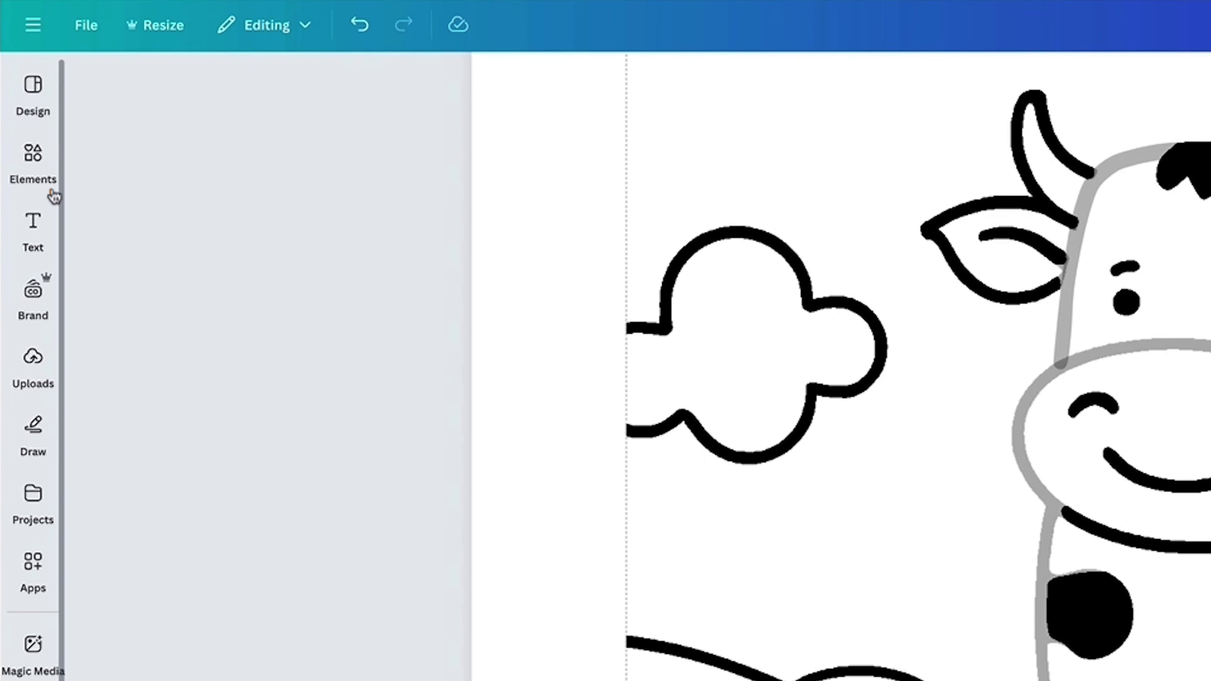
{"action": "left_click", "coordinate": [16, 151]}
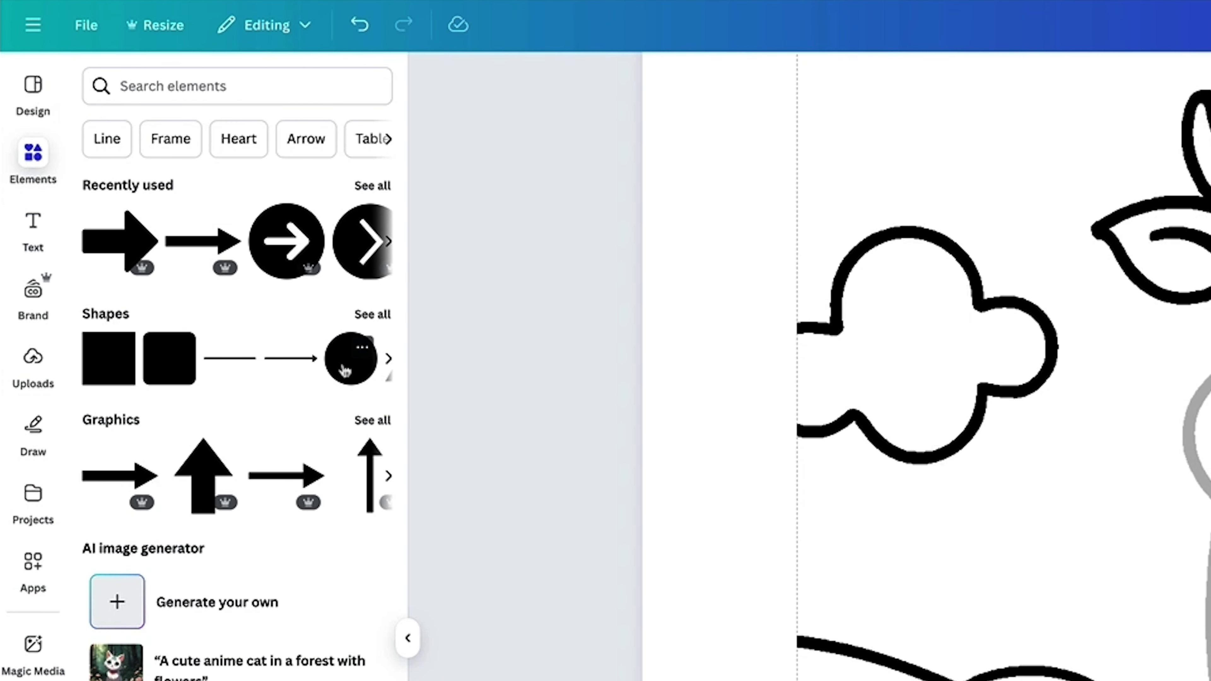
{"action": "left_click", "coordinate": [346, 370]}
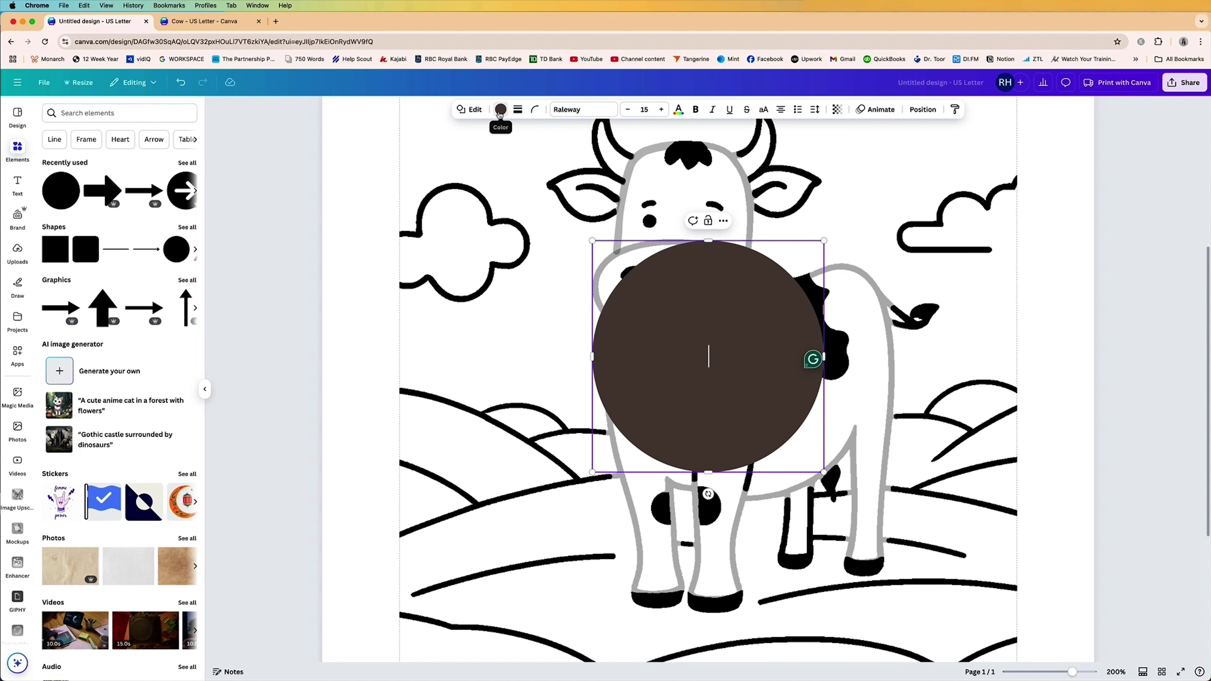
{"action": "left_click", "coordinate": [500, 111]}
{"action": "left_click", "coordinate": [106, 300]}
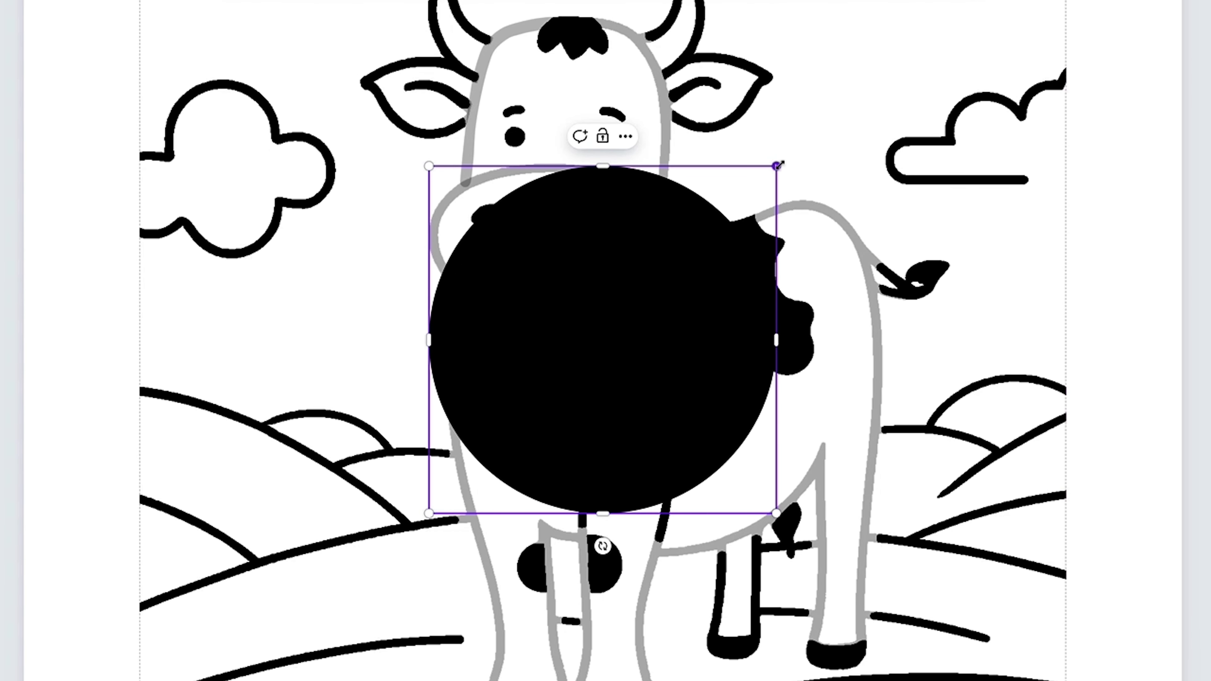
Step: Shrink the black circle to a dot 0.1 wide and high beside the cow's chest outline
{"action": "left_click_drag", "start_coordinate": [824, 240], "coordinate": [708, 365]}
{"action": "left_click_drag", "start_coordinate": [602, 351], "coordinate": [457, 481]}
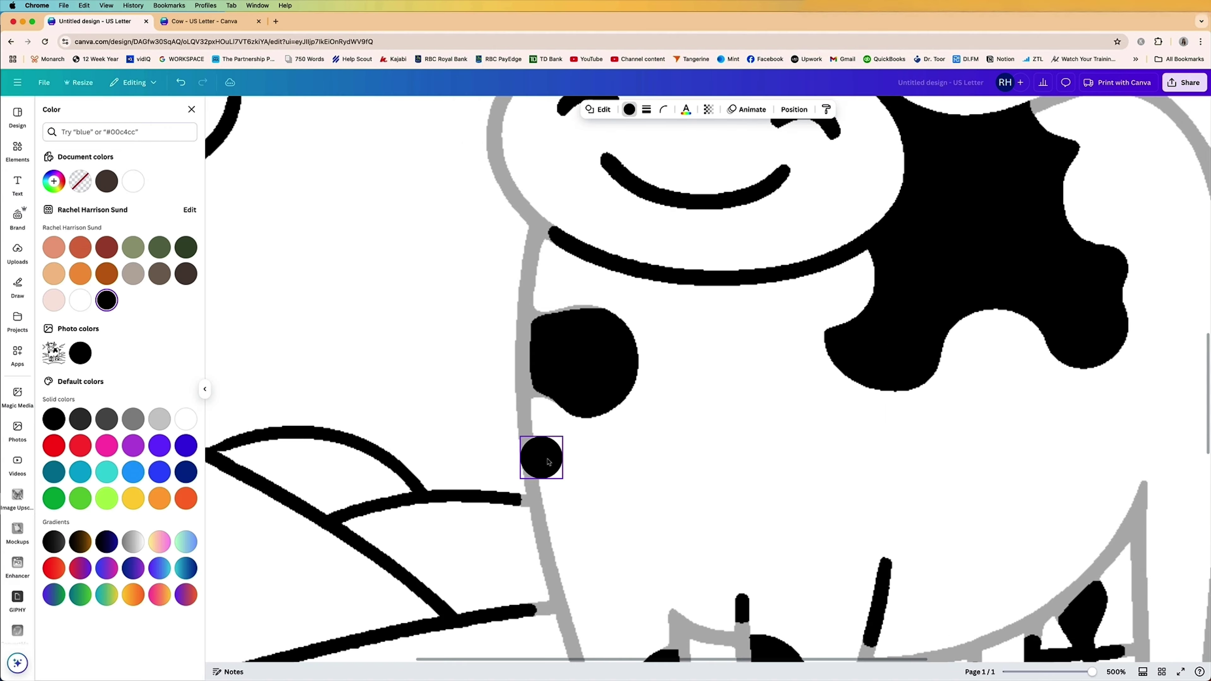
{"action": "left_click", "coordinate": [548, 461]}
{"action": "left_click_drag", "start_coordinate": [563, 436], "coordinate": [538, 455]}
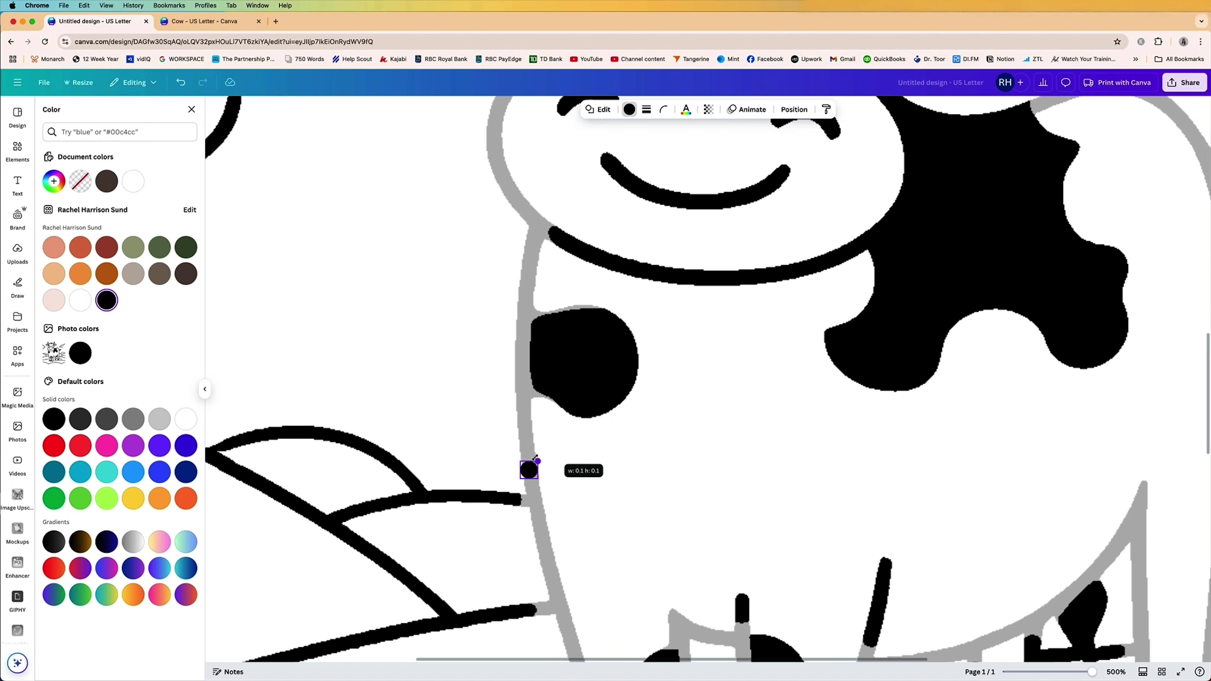
{"action": "key", "text": "super+minus"}
Step: Position the dot on the grey chest line and place copies of it at intervals along the cow's faded outline
{"action": "left_click_drag", "start_coordinate": [566, 559], "coordinate": [568, 559]}
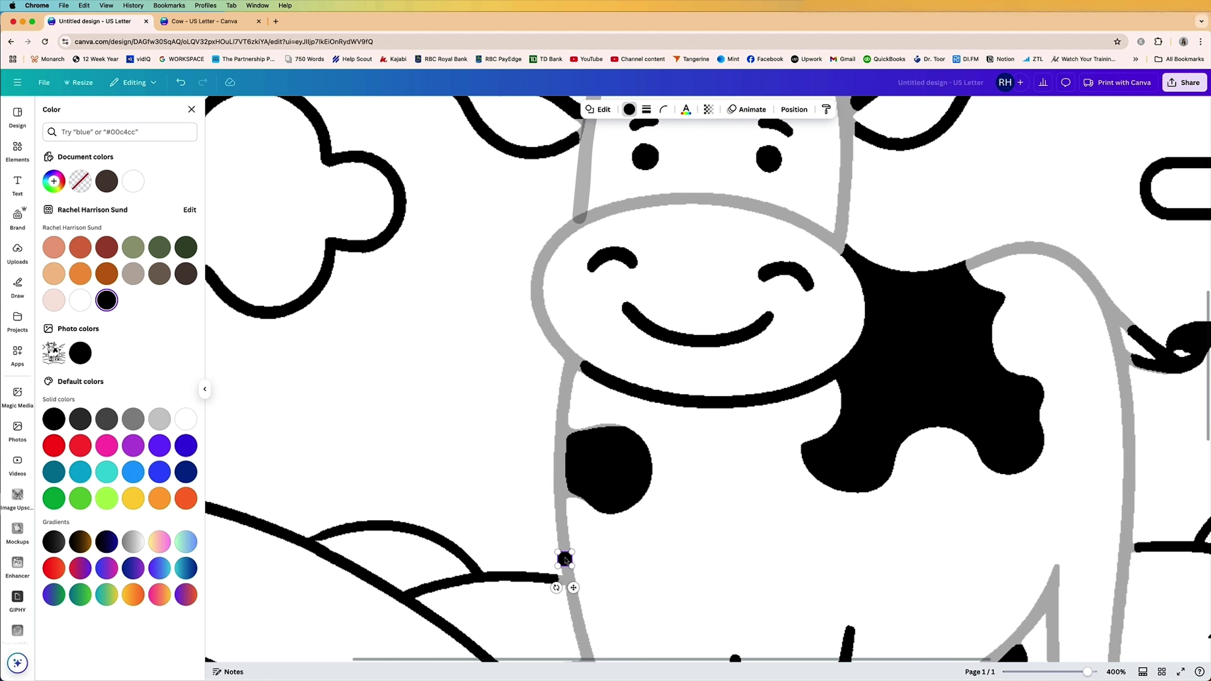
{"action": "scroll", "coordinate": [565, 560], "scroll_direction": "right", "scroll_amount": 5}
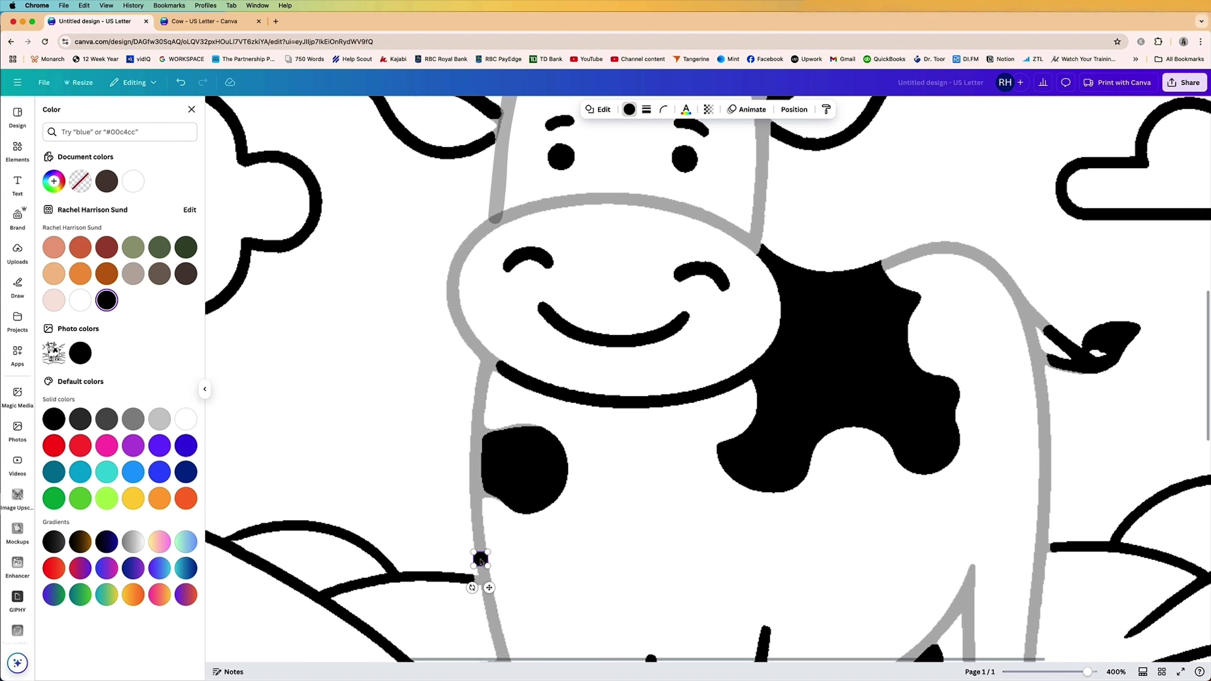
{"action": "left_click_drag", "start_coordinate": [480, 562], "coordinate": [477, 511]}
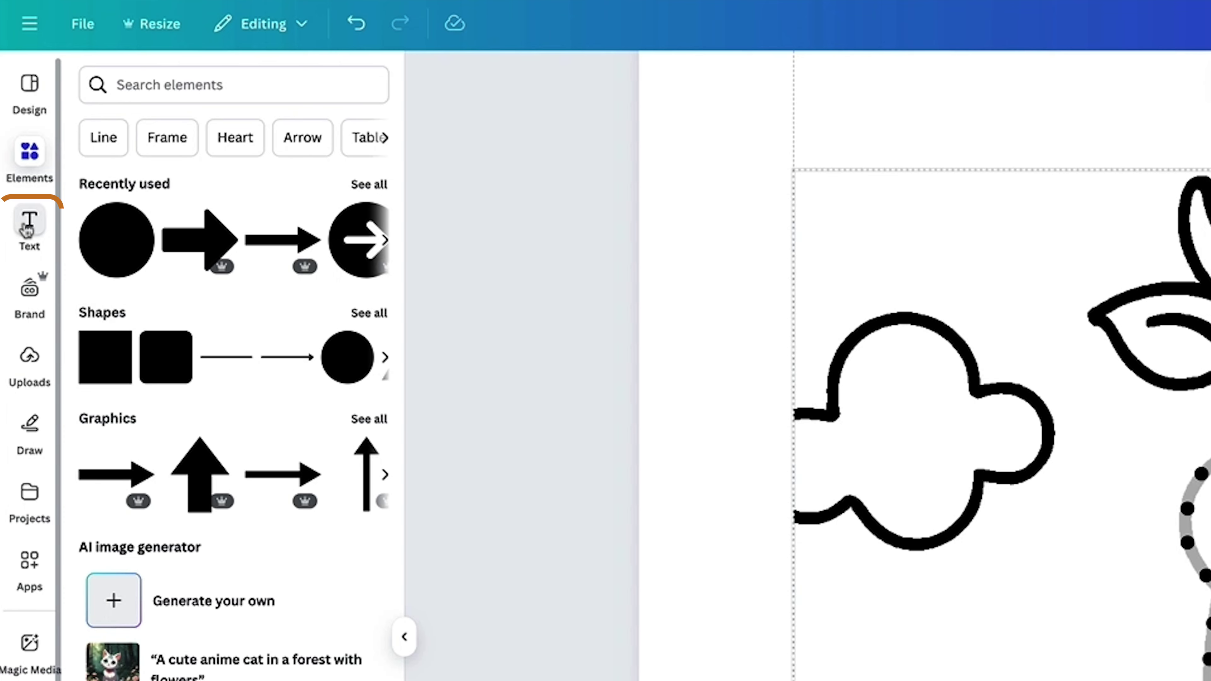
Step: Add a body text box containing the number 1
{"action": "left_click", "coordinate": [26, 231]}
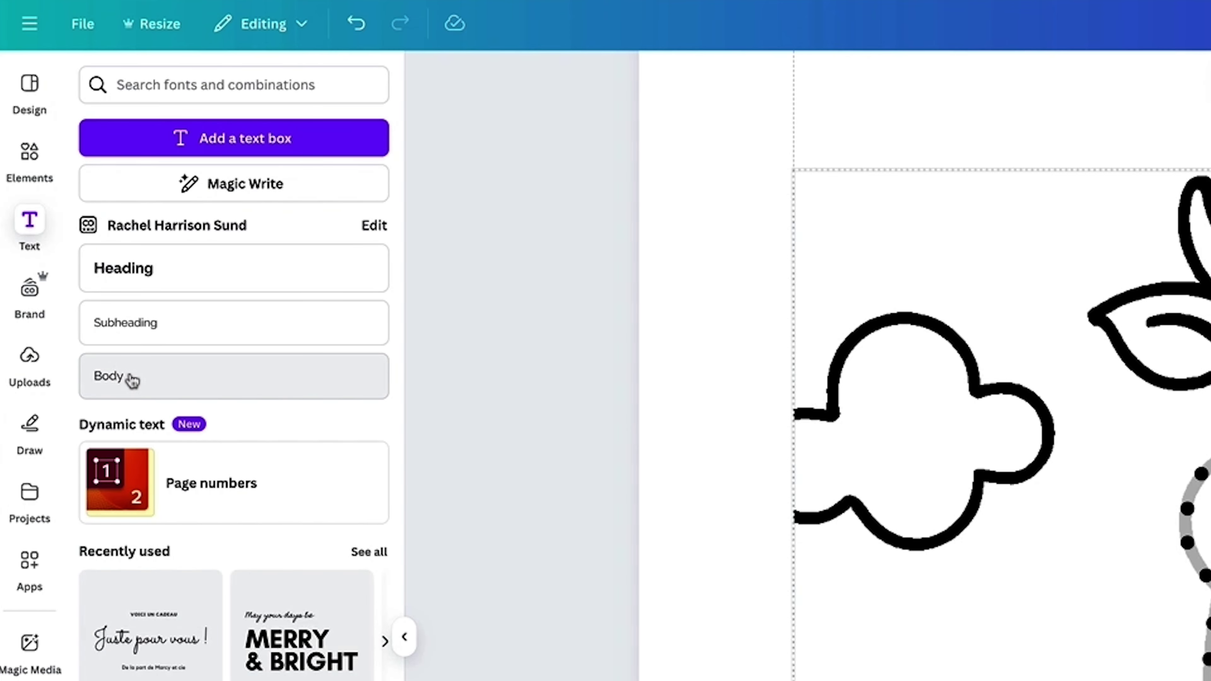
{"action": "left_click", "coordinate": [132, 379]}
{"action": "type", "text": "1"}
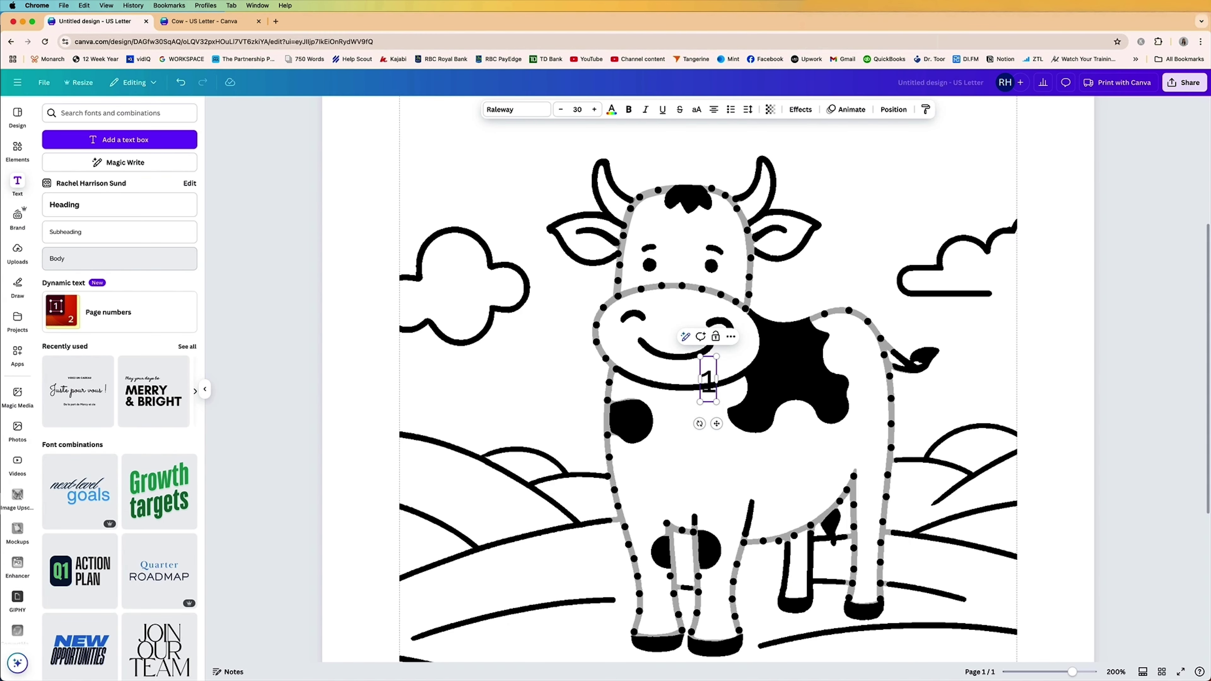
Step: Format the number 1 in bold Open Sans at size 9
{"action": "left_click", "coordinate": [510, 111]}
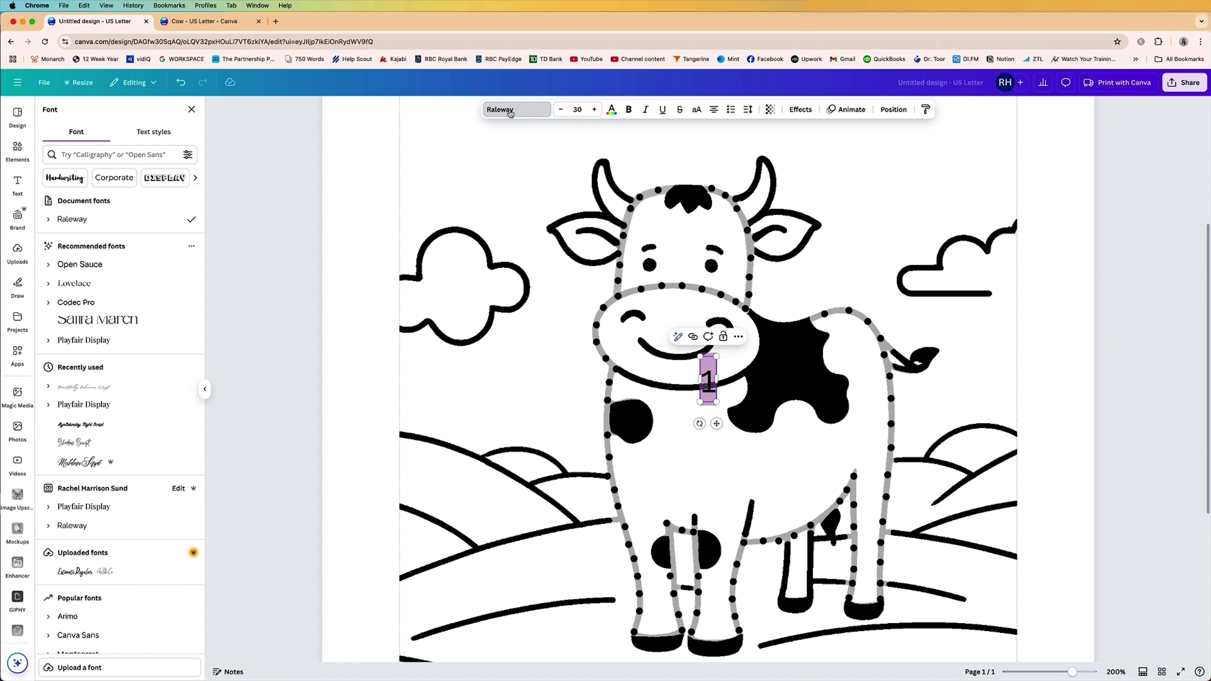
{"action": "scroll", "coordinate": [84, 386], "scroll_direction": "down", "scroll_amount": 6}
{"action": "left_click", "coordinate": [79, 362]}
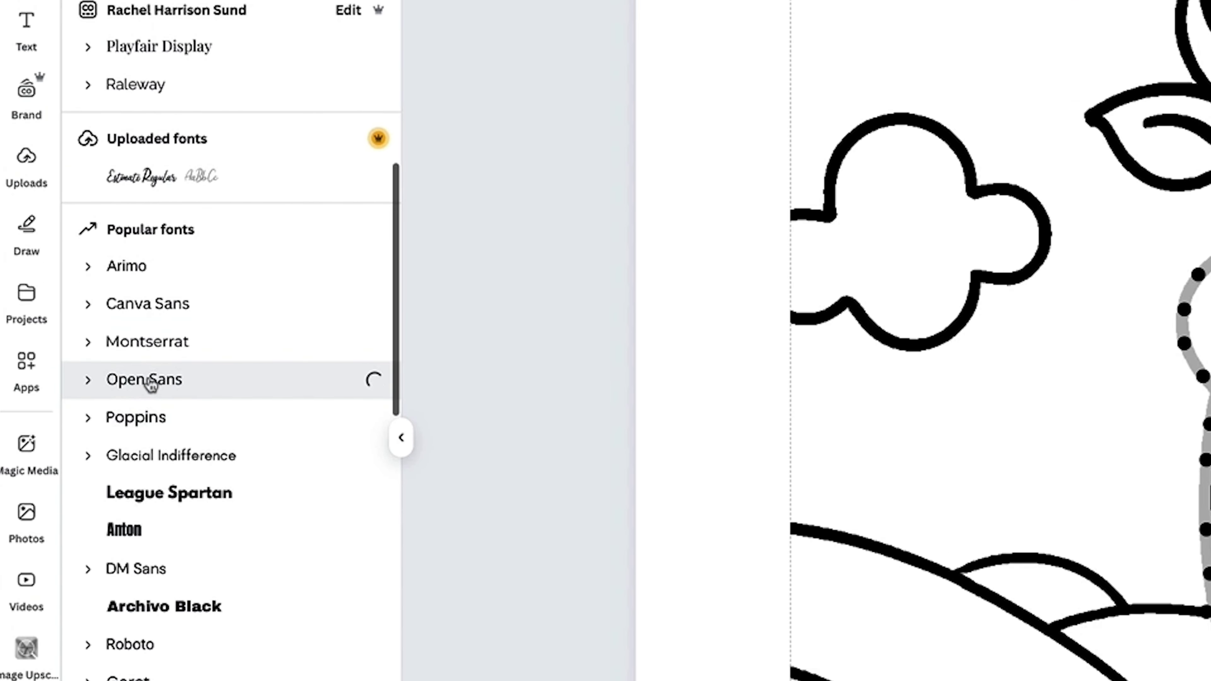
{"action": "left_click", "coordinate": [364, 75]}
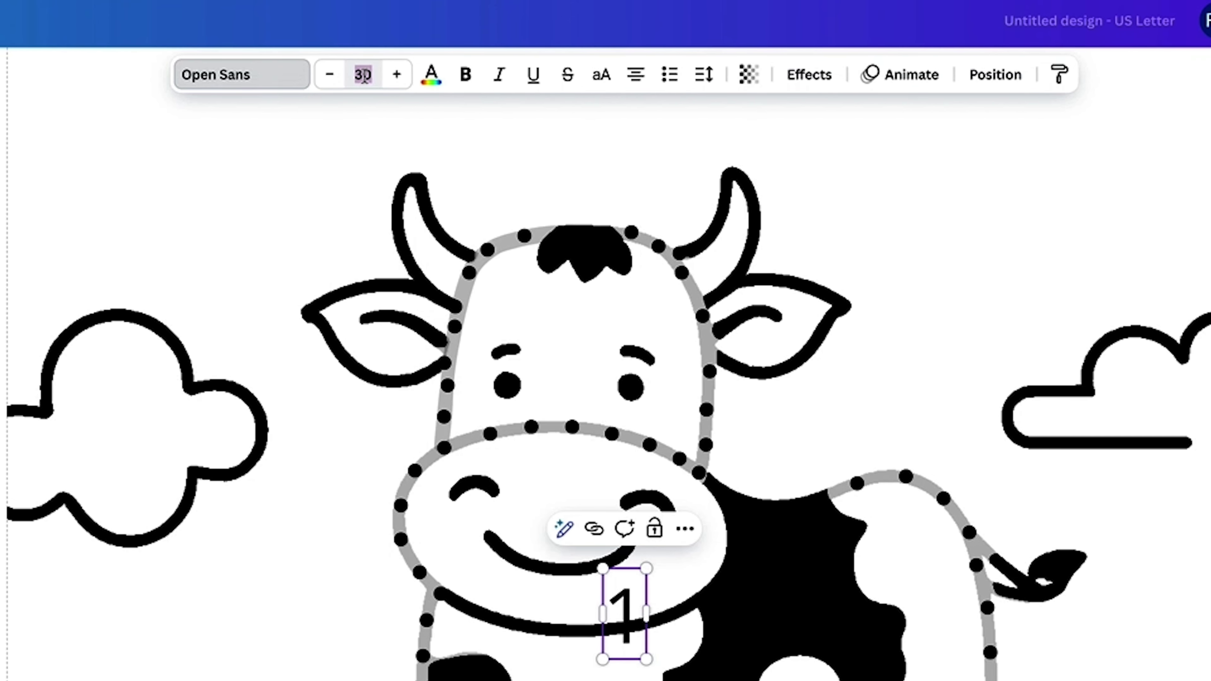
{"action": "type", "text": "9"}
{"action": "key", "text": "Return"}
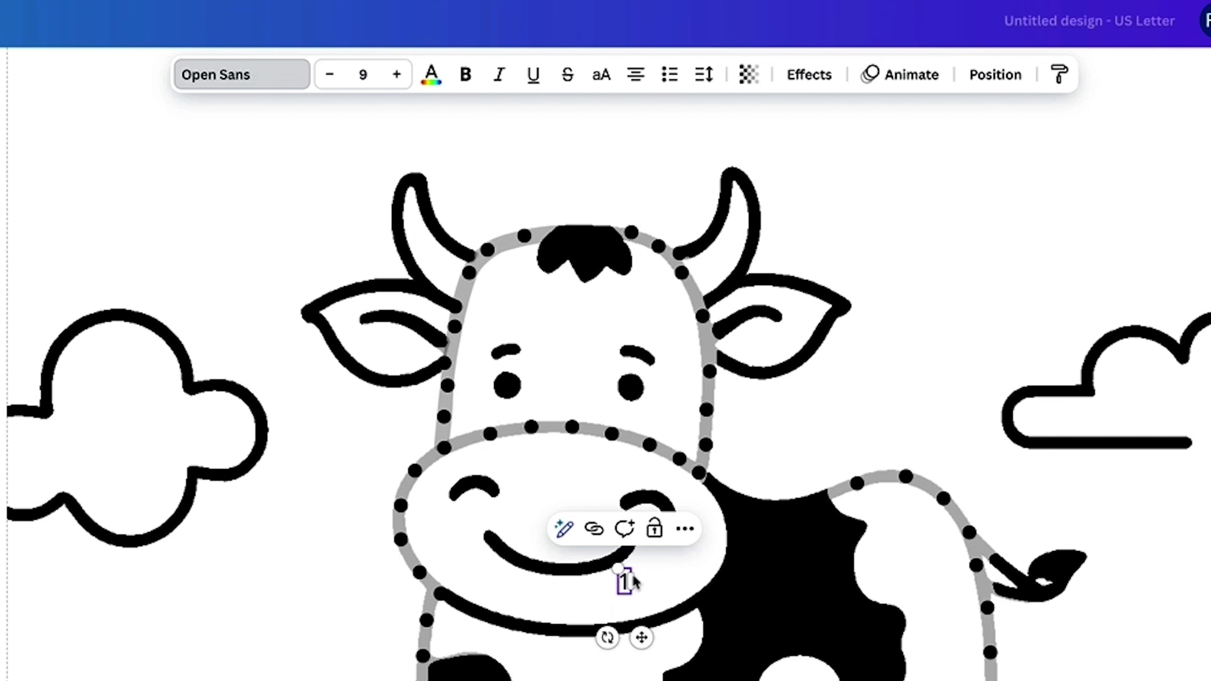
{"action": "scroll", "coordinate": [630, 579], "scroll_direction": "up", "scroll_amount": 3}
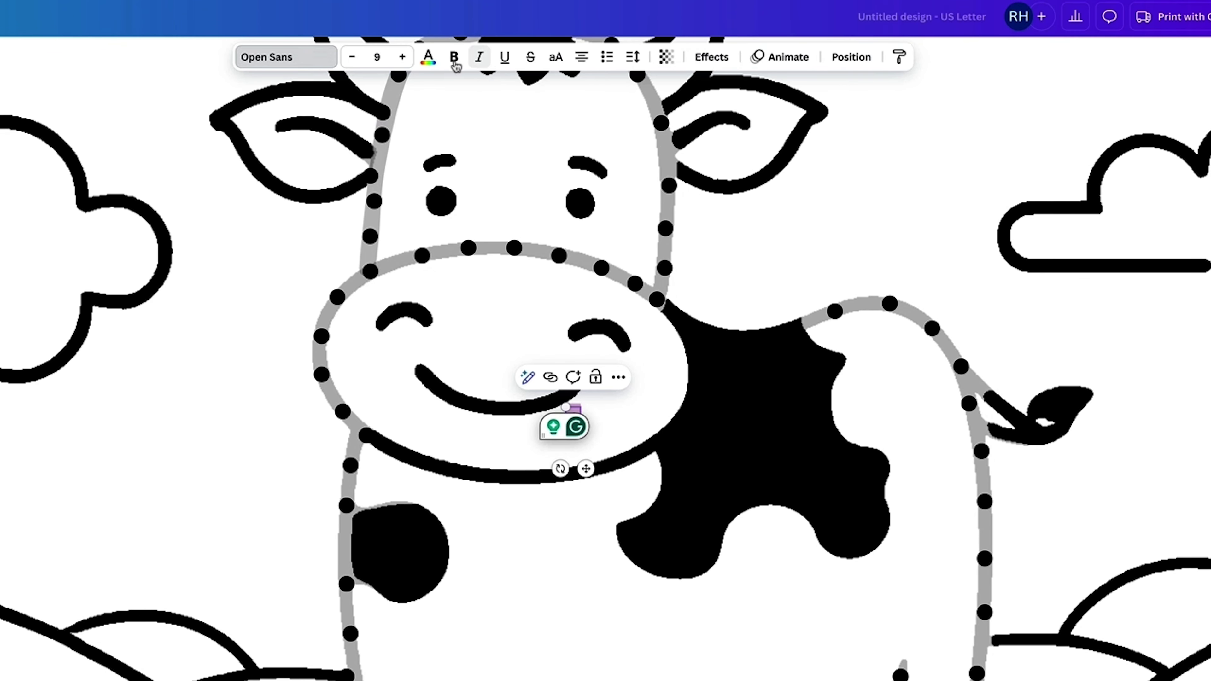
{"action": "left_click", "coordinate": [454, 58]}
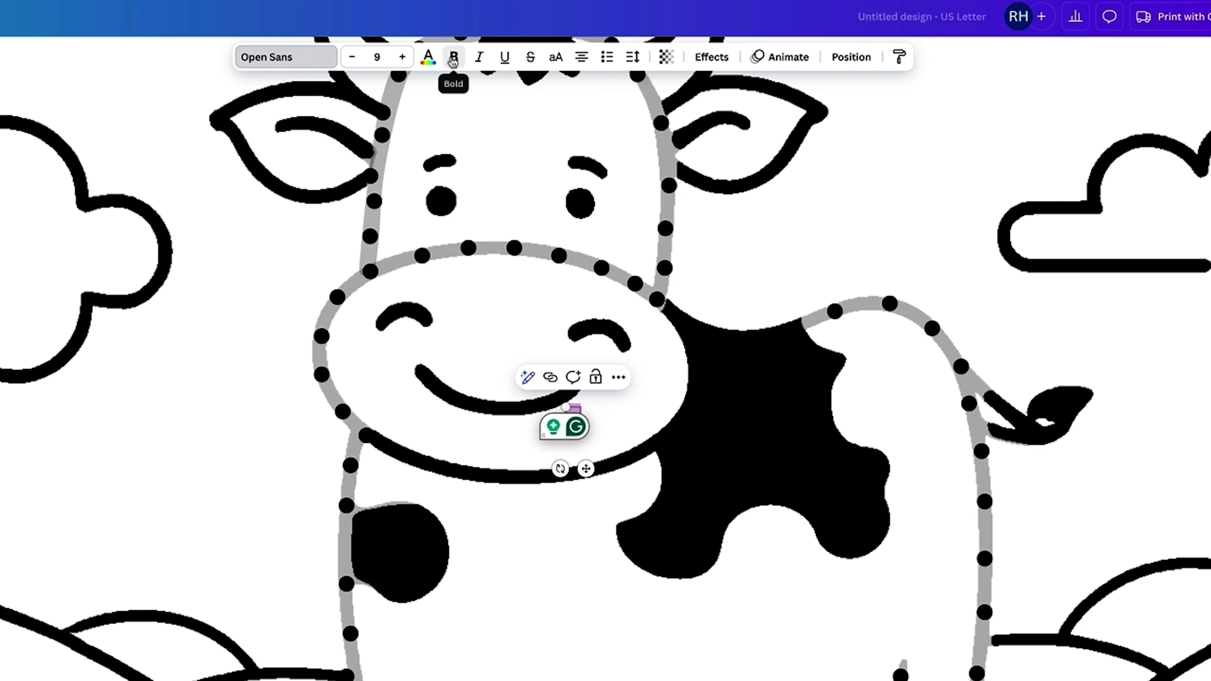
Step: Place the 1 beside its dot, change a copy to 2, and number the remaining dots in sequence up to 84
{"action": "left_click_drag", "start_coordinate": [579, 426], "coordinate": [328, 509]}
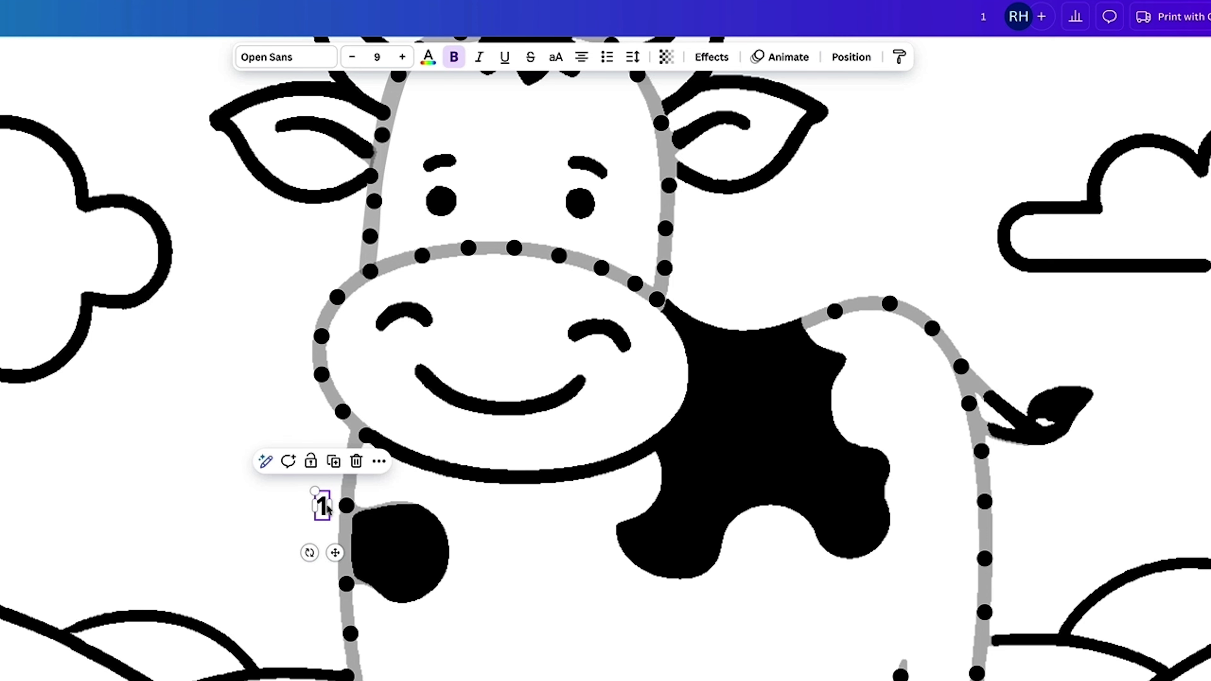
{"action": "left_click_drag", "start_coordinate": [327, 509], "coordinate": [331, 461]}
{"action": "scroll", "coordinate": [336, 465], "scroll_direction": "up", "scroll_amount": 3}
{"action": "double_click", "coordinate": [170, 454]}
{"action": "type", "text": "2"}
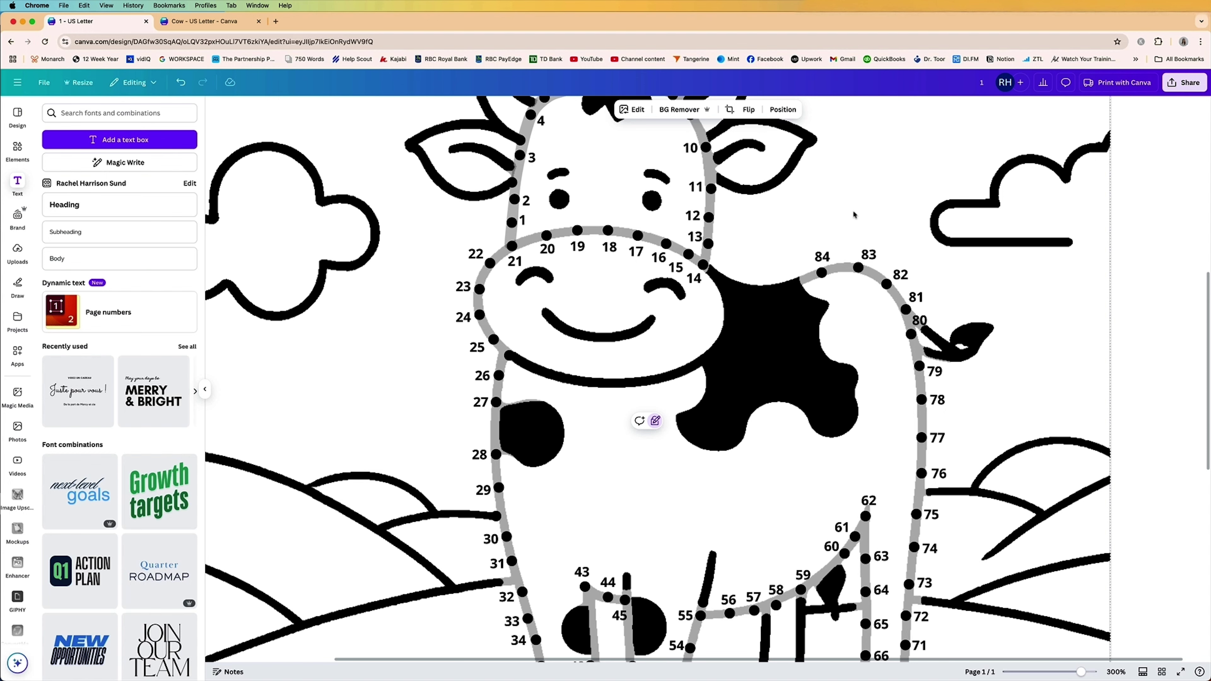
Step: Choose the black marker for drawing and adjust its stroke thickness to suit the cow's outline
{"action": "scroll", "coordinate": [482, 290], "scroll_direction": "up", "scroll_amount": 5}
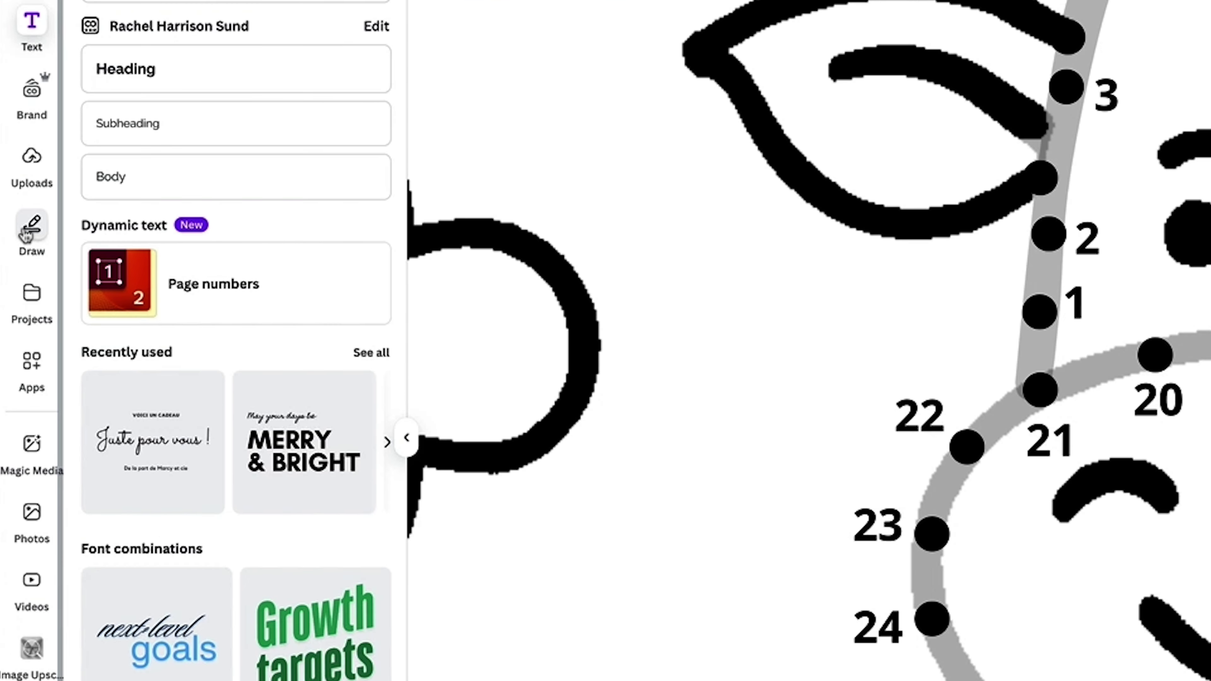
{"action": "left_click", "coordinate": [17, 285]}
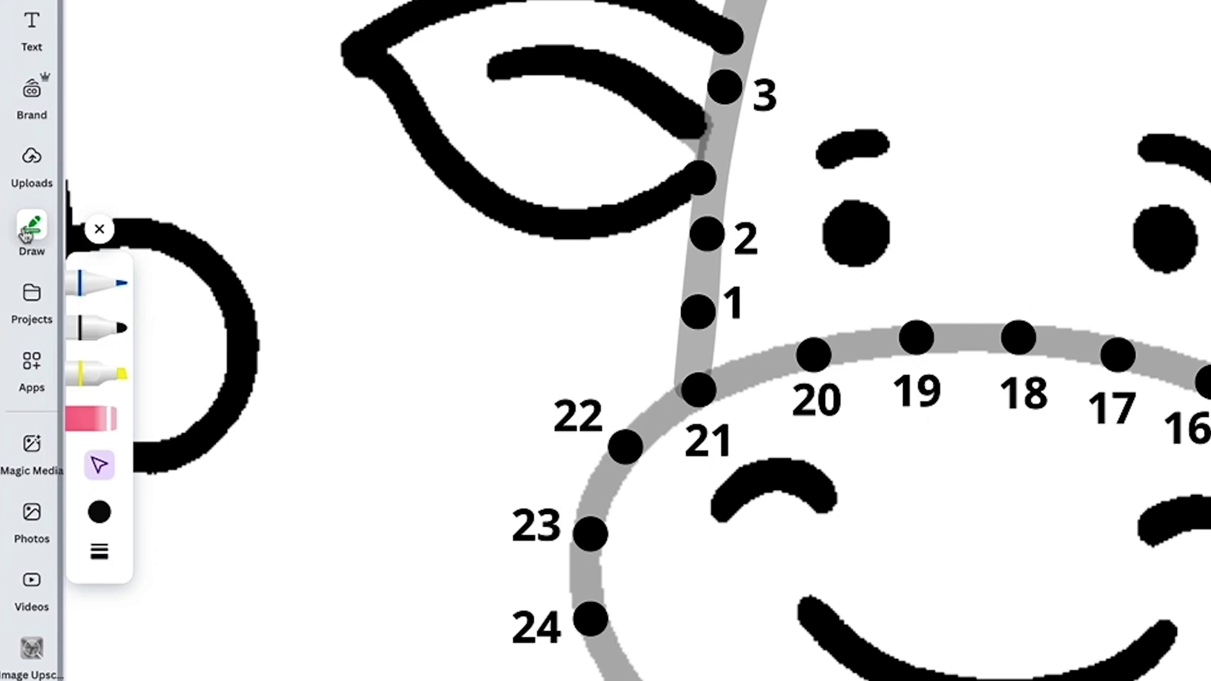
{"action": "left_click", "coordinate": [93, 327]}
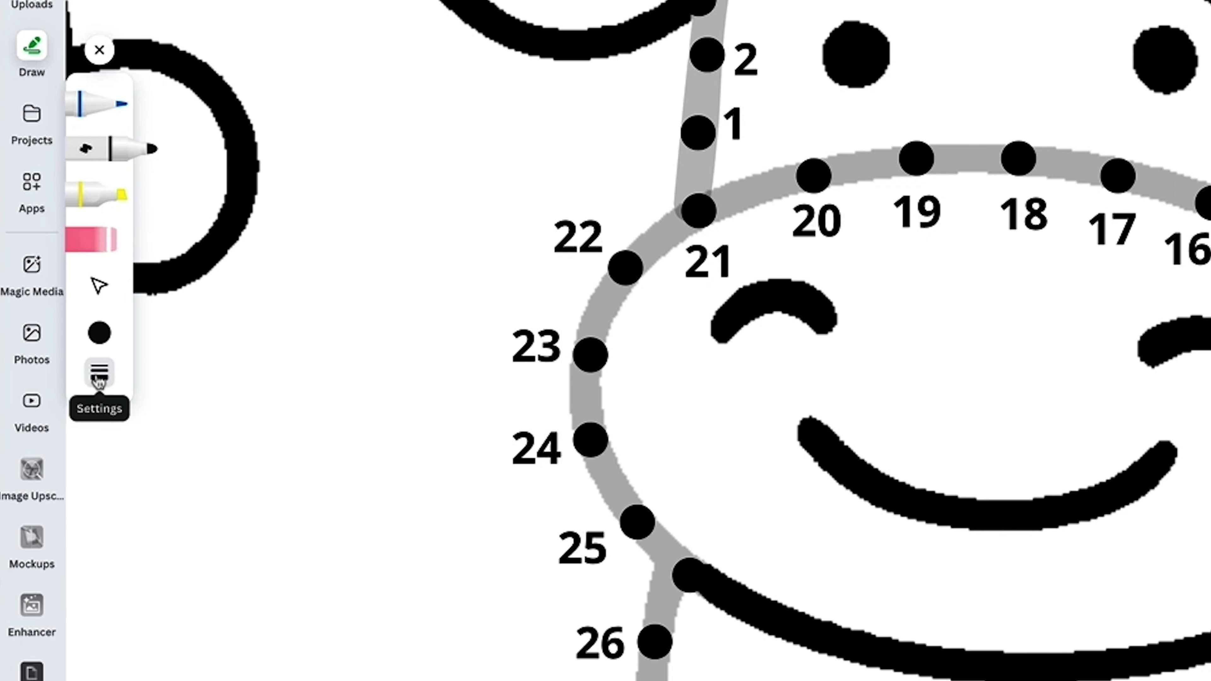
{"action": "left_click", "coordinate": [99, 379]}
{"action": "mouse_move", "coordinate": [201, 400]}
{"action": "left_mouse_down"}
{"action": "mouse_move", "coordinate": [246, 401]}
{"action": "mouse_move", "coordinate": [191, 396]}
{"action": "left_mouse_up"}
Step: Draw short marker strokes to fill the gaps in the line art, including the one between dots 1 and 21
{"action": "left_click_drag", "start_coordinate": [350, 327], "coordinate": [351, 363]}
{"action": "scroll", "coordinate": [521, 364], "scroll_direction": "right", "scroll_amount": 5}
{"action": "scroll", "coordinate": [522, 365], "scroll_direction": "down", "scroll_amount": 1}
{"action": "left_click_drag", "start_coordinate": [690, 382], "coordinate": [652, 402]}
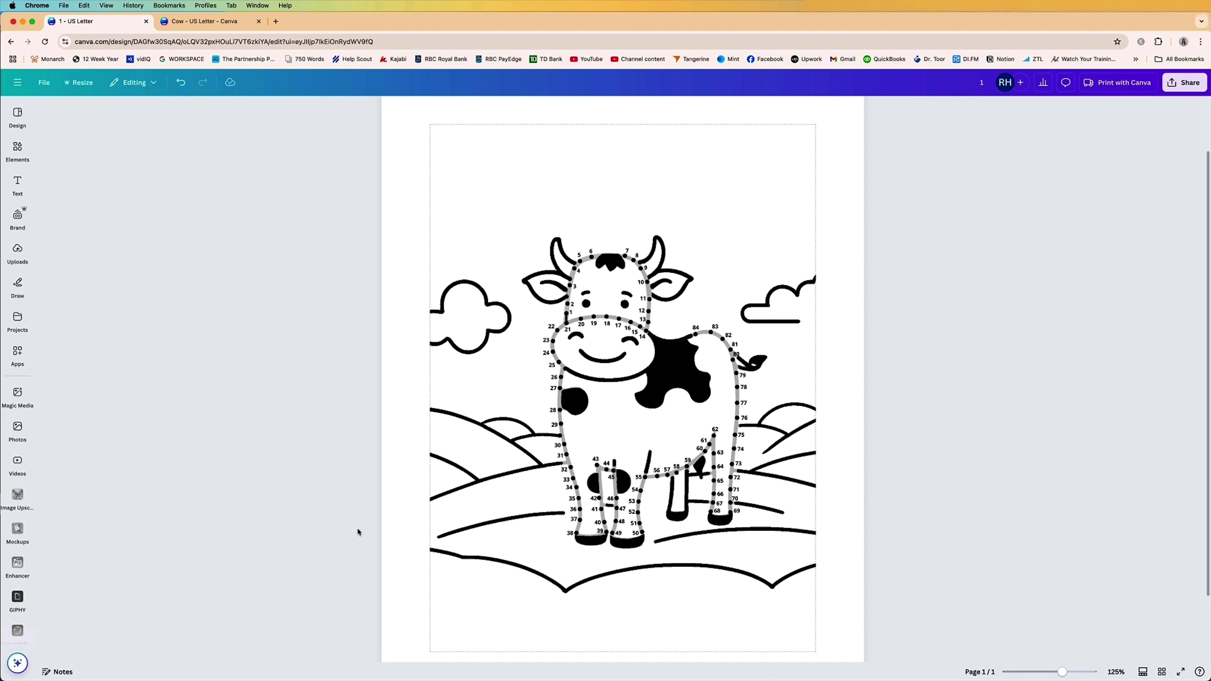
Step: Select the locked faded cow drawing in the page's layer list, unlock it and delete the grey tracing guide
{"action": "left_click", "coordinate": [400, 477]}
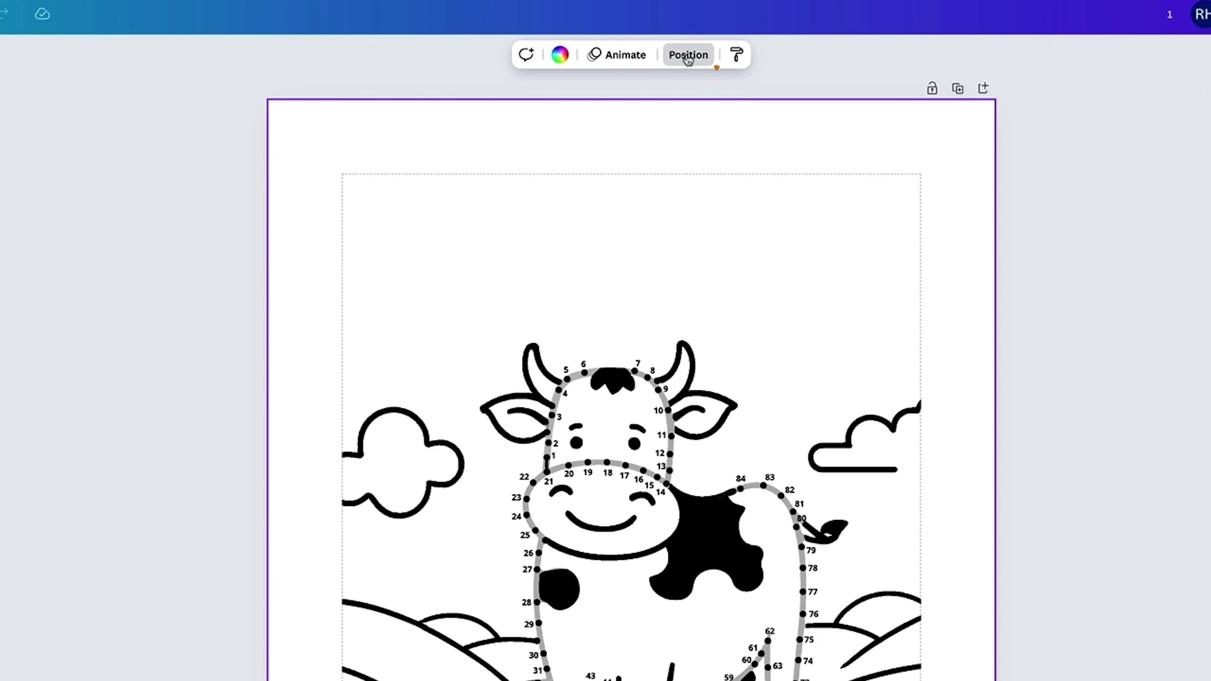
{"action": "left_click", "coordinate": [661, 67]}
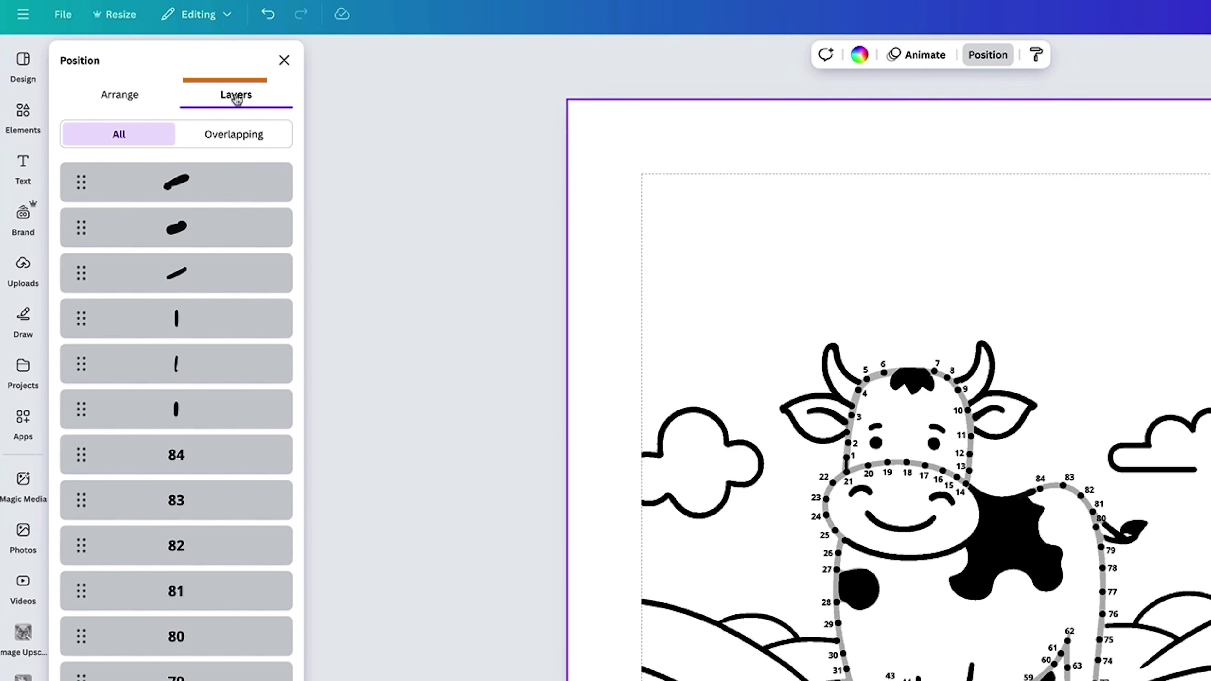
{"action": "scroll", "coordinate": [190, 334], "scroll_direction": "down", "scroll_amount": 15}
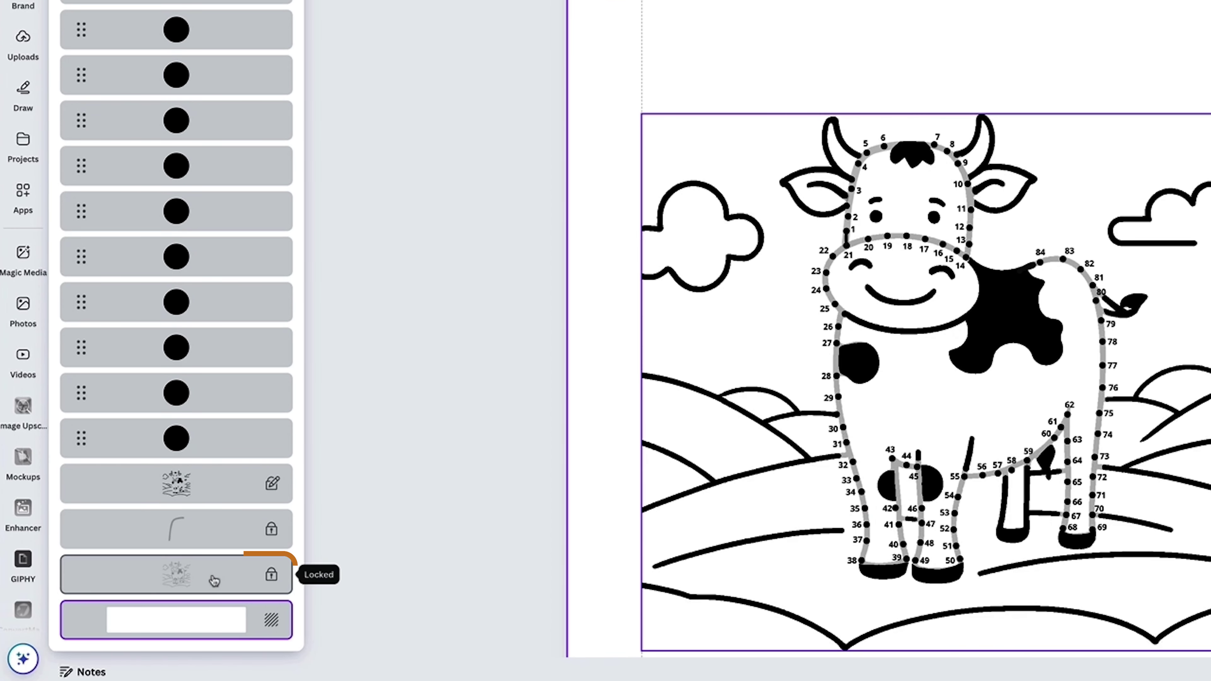
{"action": "left_click", "coordinate": [217, 578]}
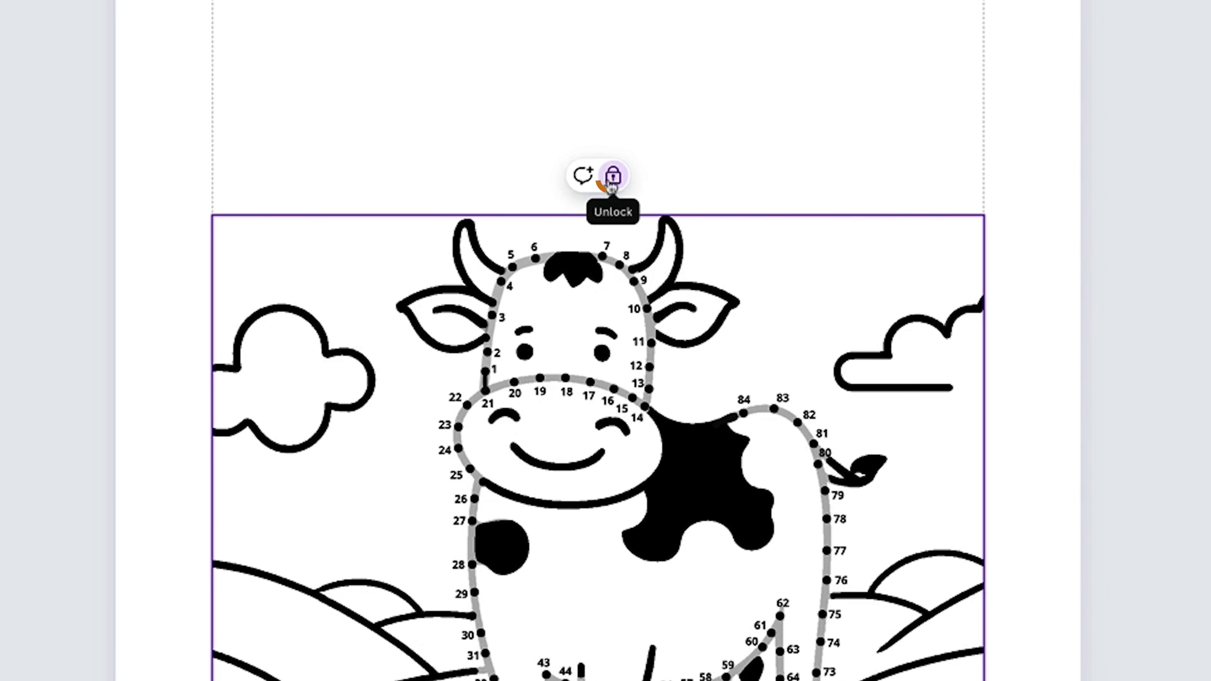
{"action": "left_click", "coordinate": [612, 178]}
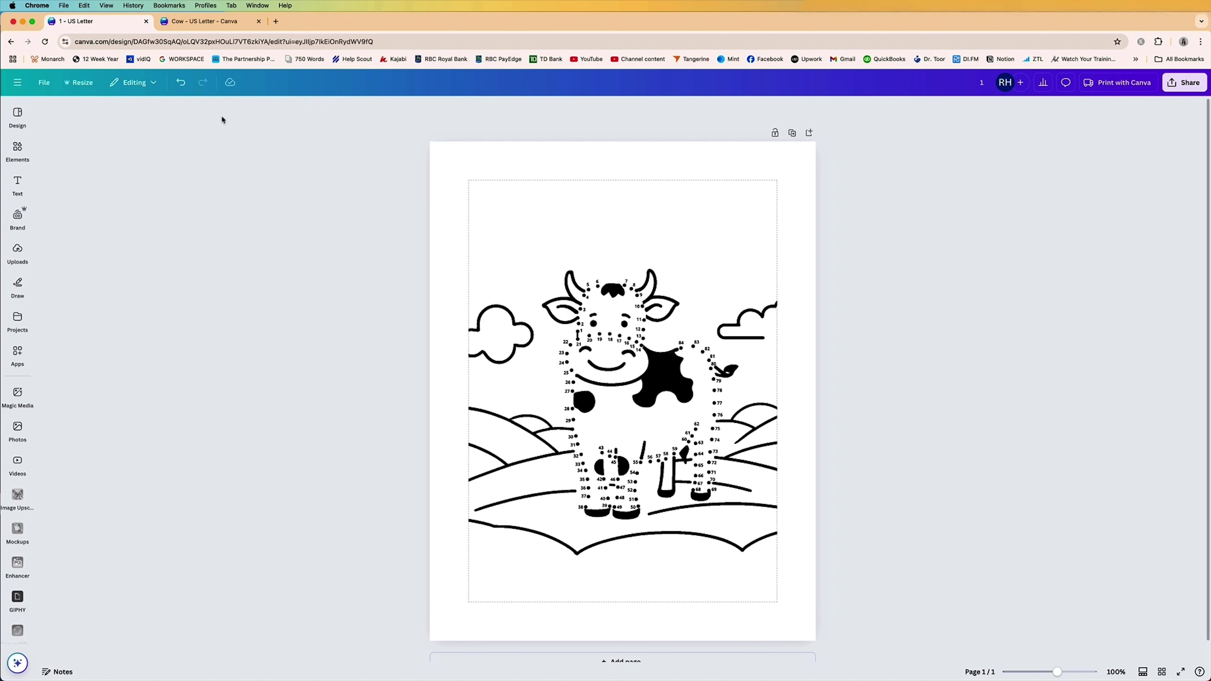
Step: Add a heading above the cow drawing and change its text to "Cow"
{"action": "left_click", "coordinate": [18, 187]}
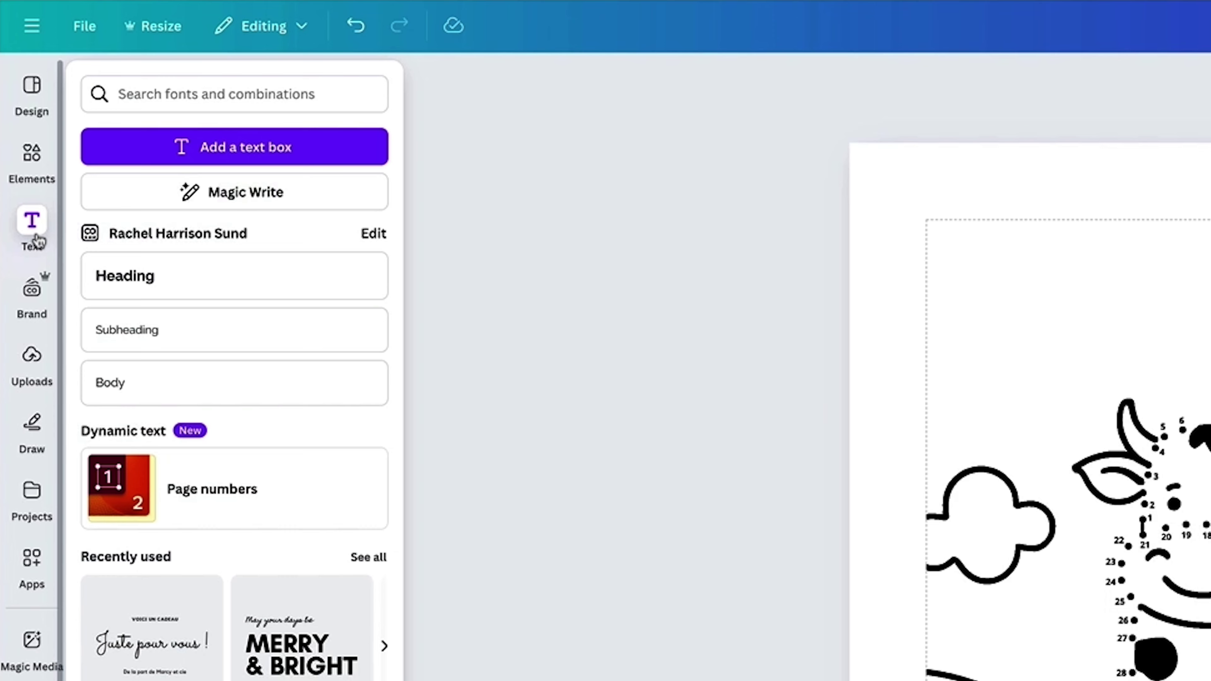
{"action": "left_click_drag", "start_coordinate": [212, 272], "coordinate": [1208, 287]}
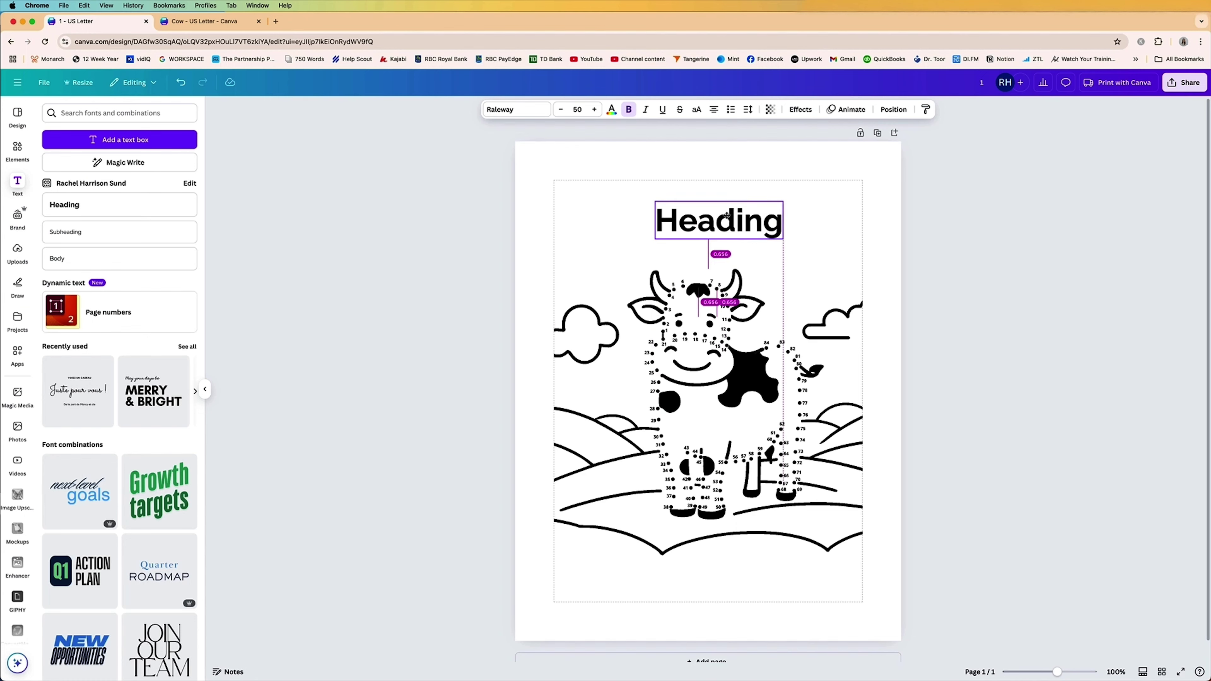
{"action": "left_click_drag", "start_coordinate": [727, 216], "coordinate": [726, 195]}
{"action": "double_click", "coordinate": [724, 202]}
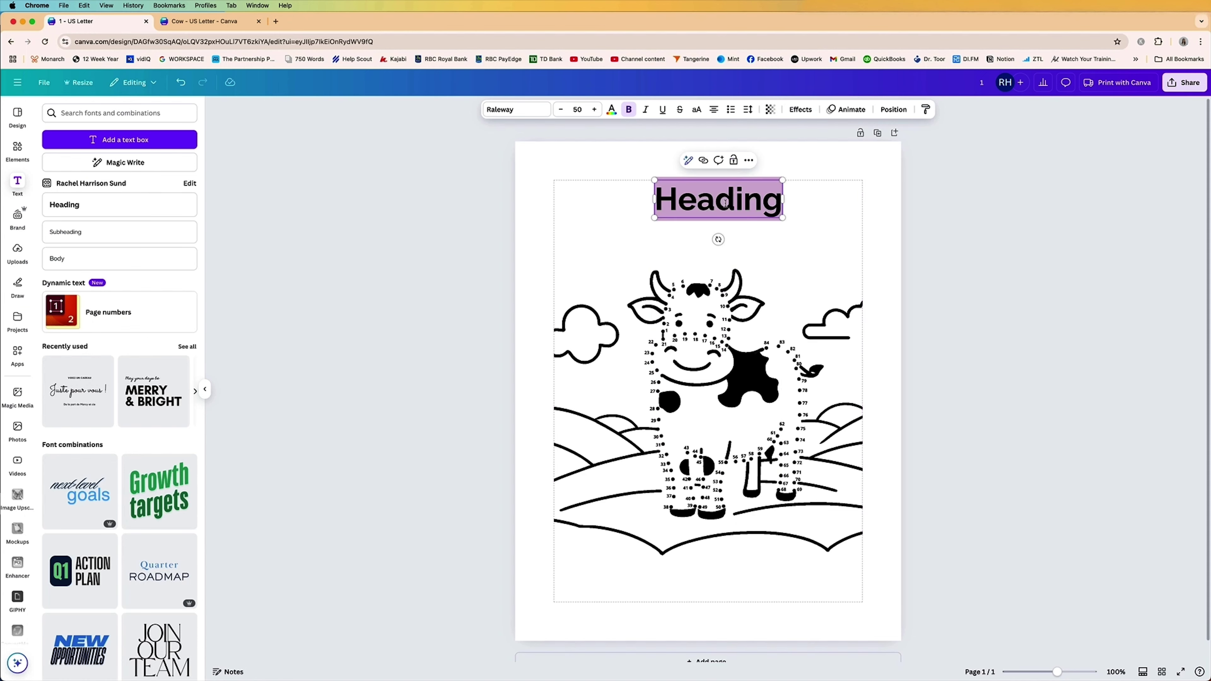
{"action": "type", "text": "Cow"}
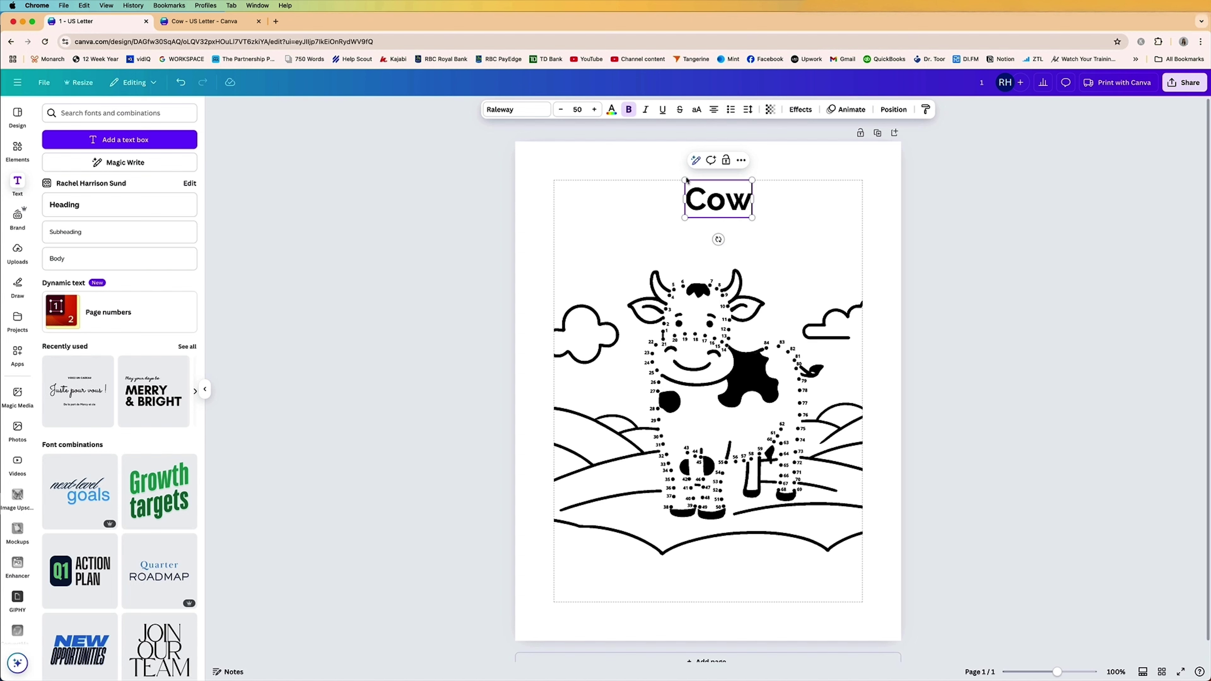
Step: Set the "Cow" title in the Chewy font, enlarge it to size 78.1 and place it above the cow's head
{"action": "left_click", "coordinate": [516, 109]}
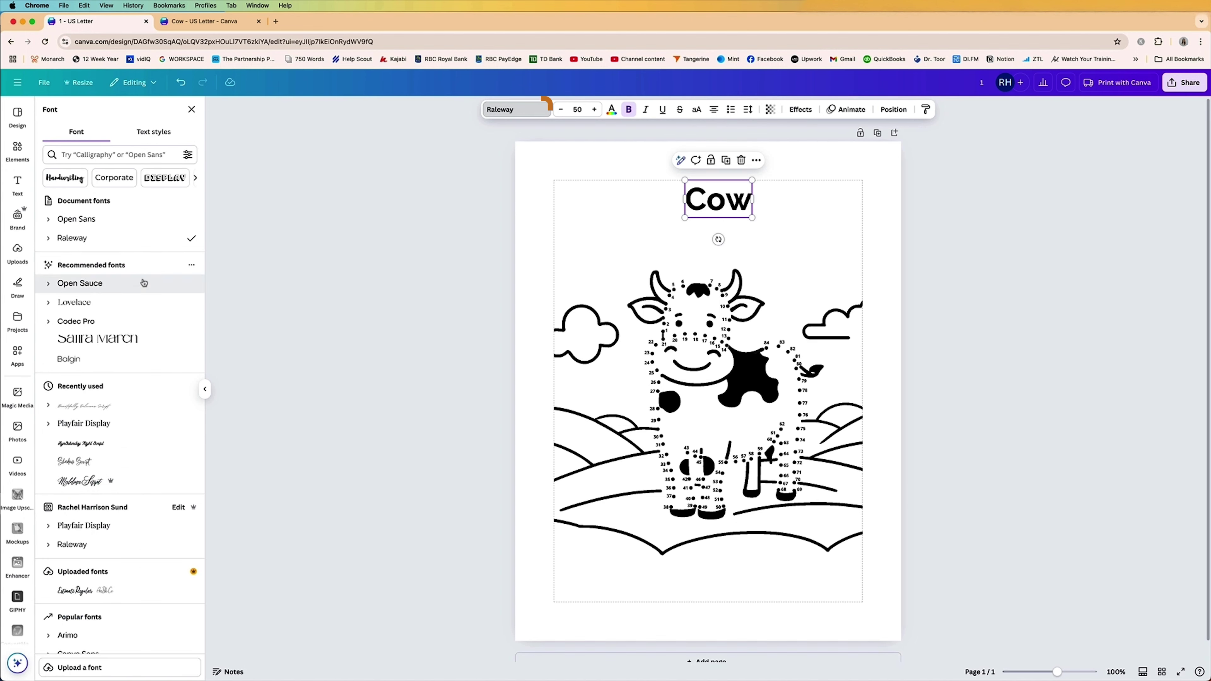
{"action": "scroll", "coordinate": [128, 389], "scroll_direction": "down", "scroll_amount": 10}
{"action": "left_click", "coordinate": [95, 520]}
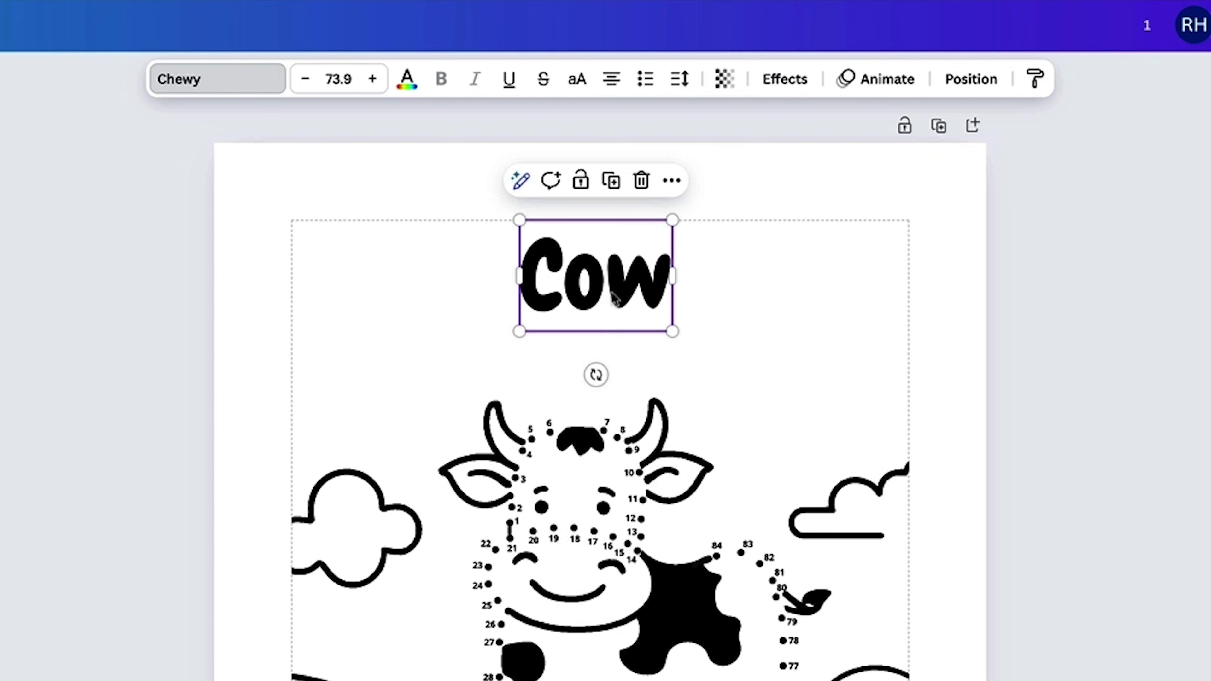
{"action": "mouse_move", "coordinate": [525, 336]}
{"action": "left_mouse_down"}
{"action": "mouse_move", "coordinate": [516, 330]}
{"action": "mouse_move", "coordinate": [470, 364]}
{"action": "mouse_move", "coordinate": [510, 339]}
{"action": "left_mouse_up"}
{"action": "mouse_move", "coordinate": [612, 287]}
{"action": "left_mouse_down"}
{"action": "mouse_move", "coordinate": [672, 283]}
{"action": "mouse_move", "coordinate": [600, 285]}
{"action": "mouse_move", "coordinate": [630, 293]}
{"action": "left_mouse_up"}
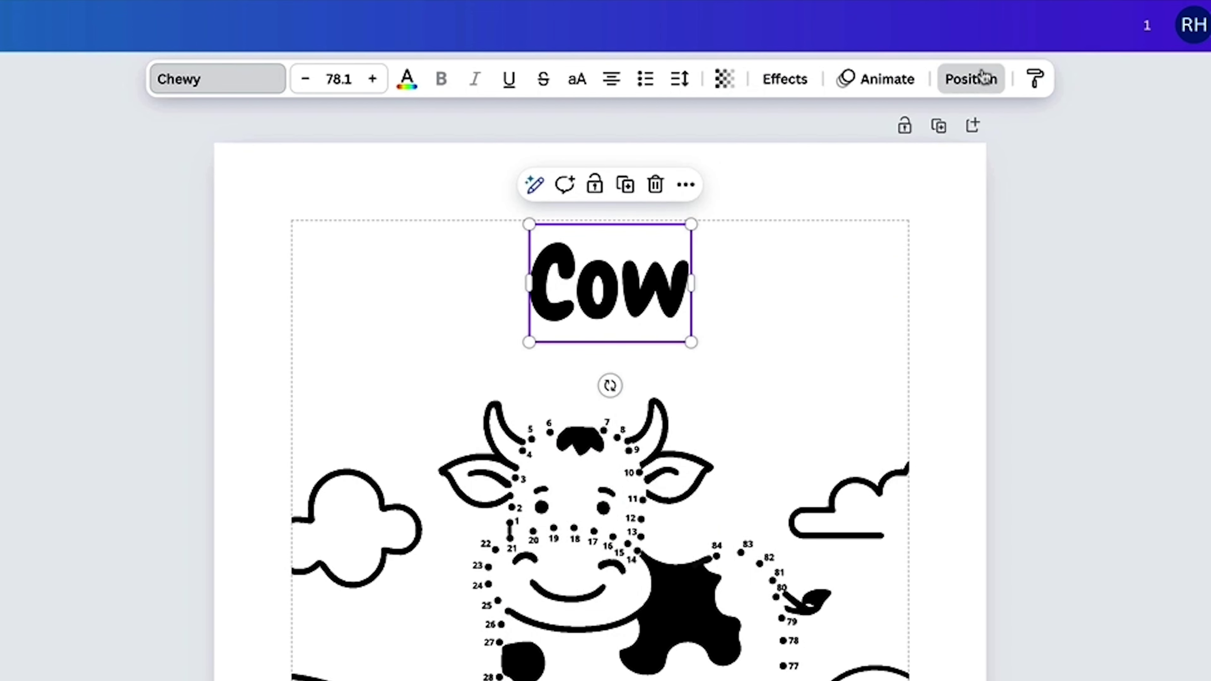
Step: Center the "Cow" title horizontally on the page and add a blank second page after it
{"action": "left_click", "coordinate": [972, 79]}
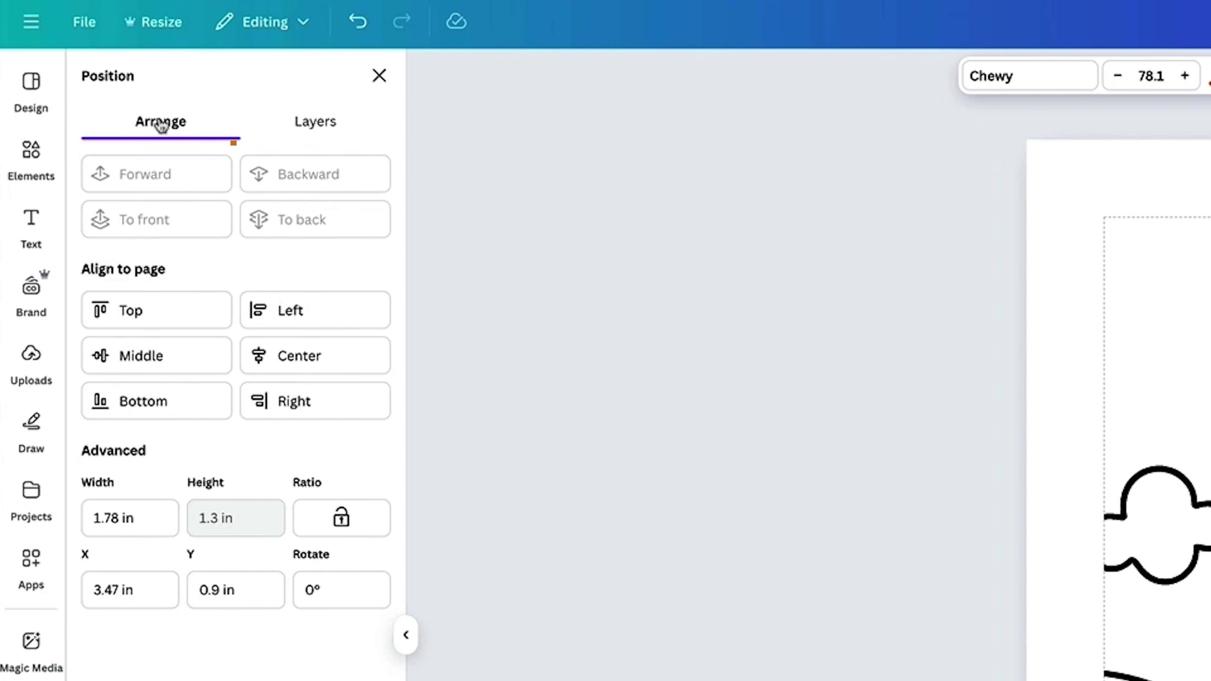
{"action": "left_click", "coordinate": [307, 360]}
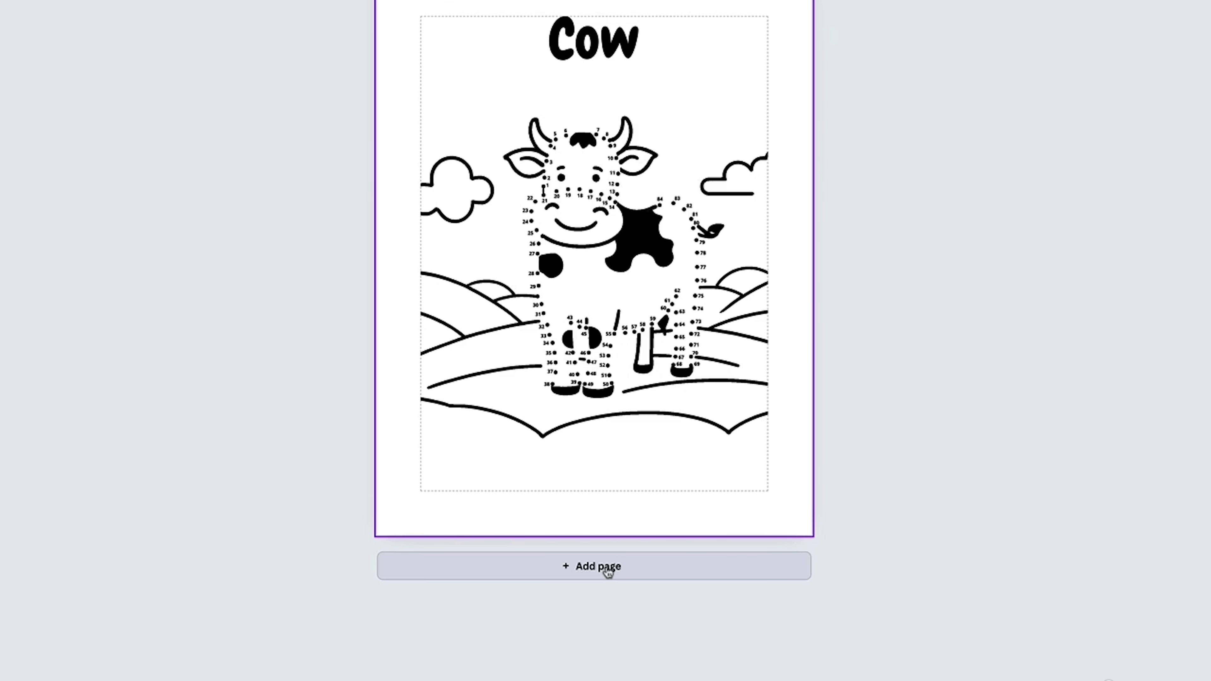
{"action": "left_click", "coordinate": [717, 592]}
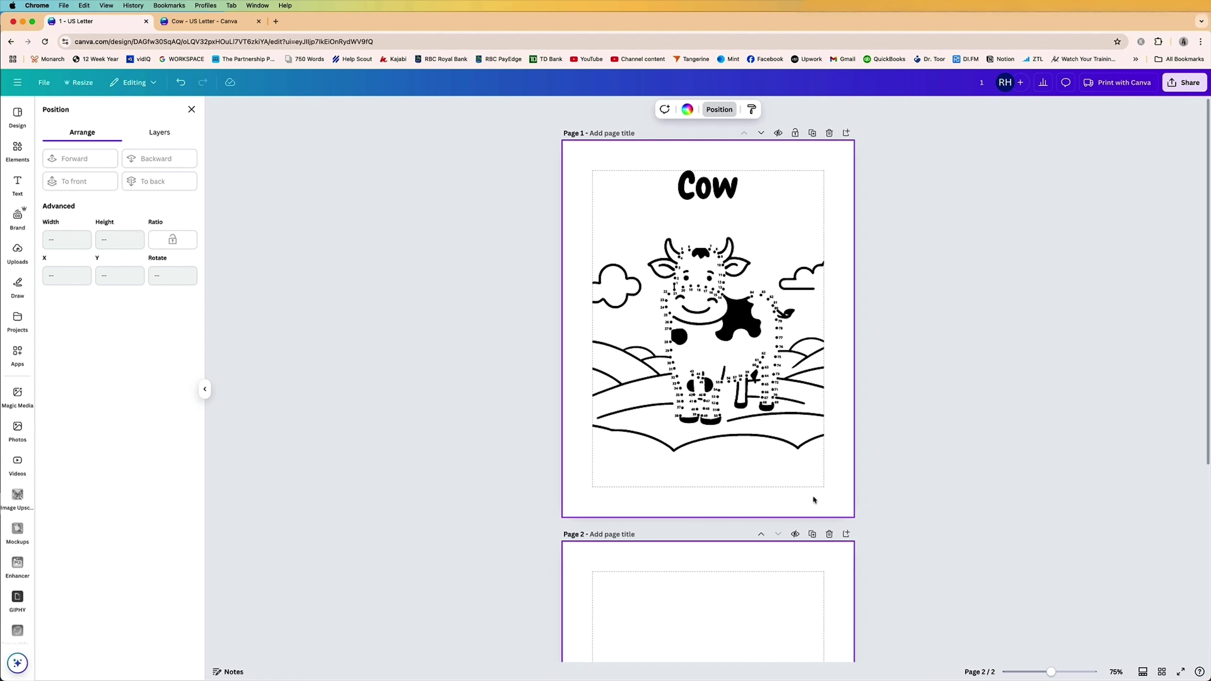
Step: Download the activity page design as a PDF Print file
{"action": "left_click", "coordinate": [1182, 82]}
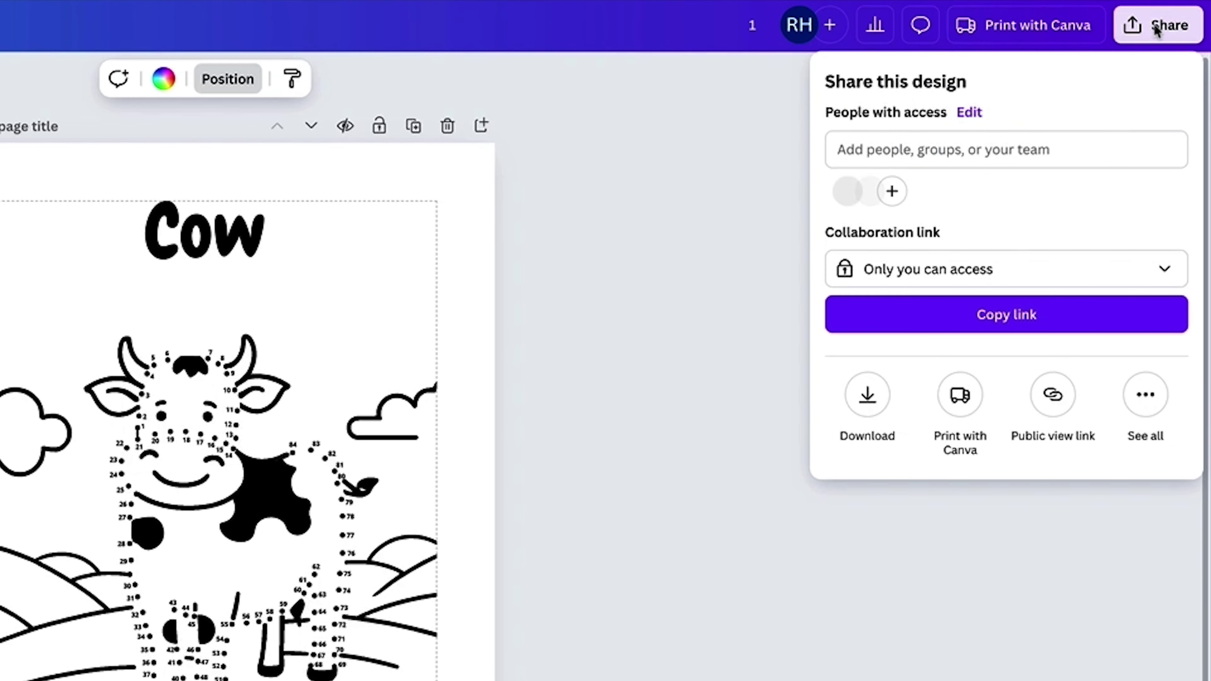
{"action": "left_click", "coordinate": [869, 394]}
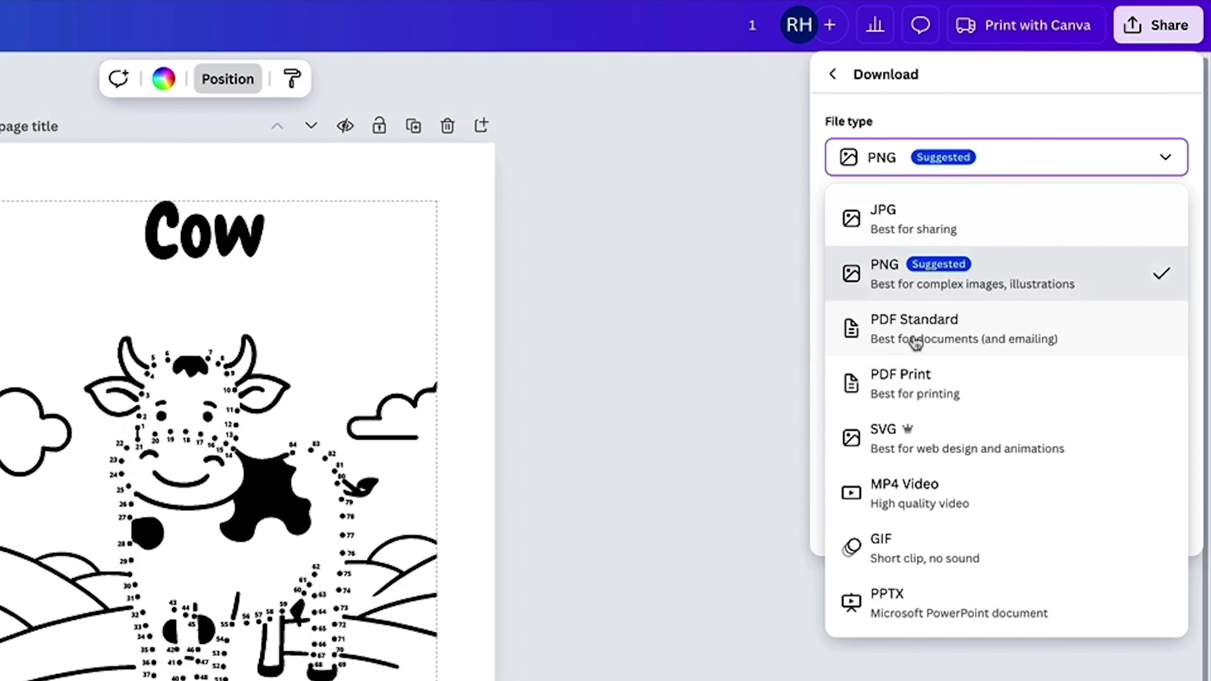
{"action": "left_click", "coordinate": [933, 383]}
{"action": "left_click", "coordinate": [930, 390]}
{"action": "left_click", "coordinate": [914, 491]}
{"action": "left_click", "coordinate": [986, 493]}
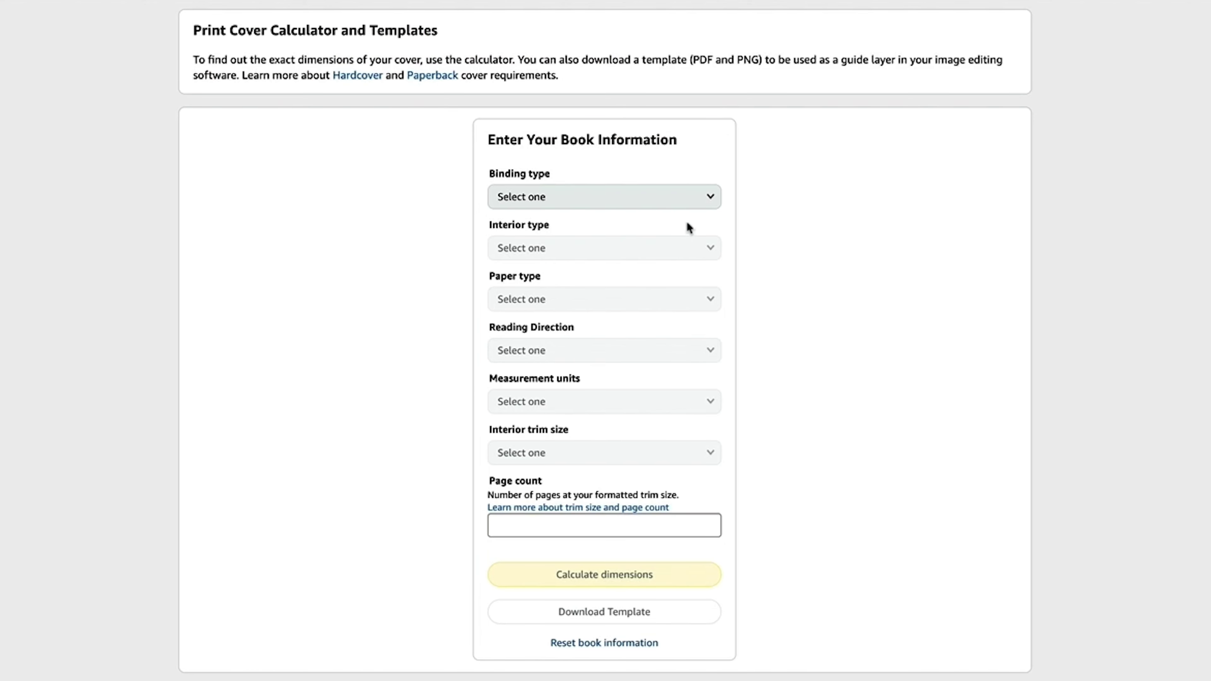
Step: In the KDP Cover Calculator, specify a Paperback with Black & white interior, White paper and Left to Right reading direction
{"action": "left_click", "coordinate": [686, 203]}
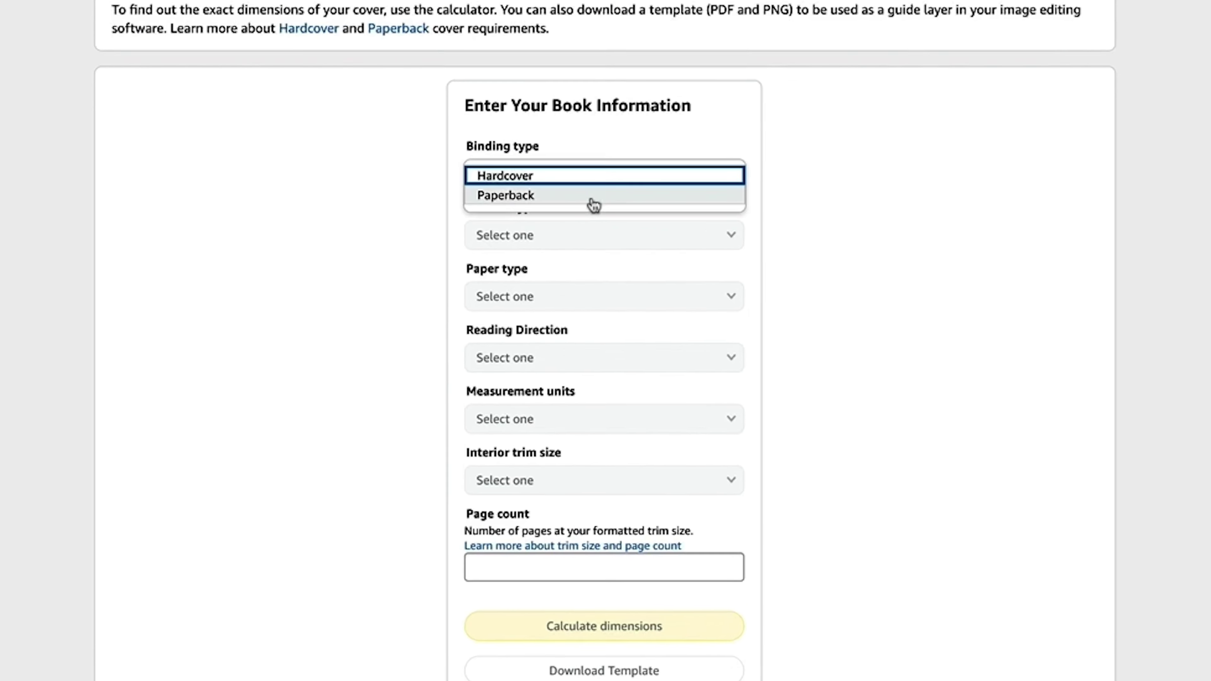
{"action": "left_click", "coordinate": [619, 215]}
{"action": "left_click", "coordinate": [602, 222]}
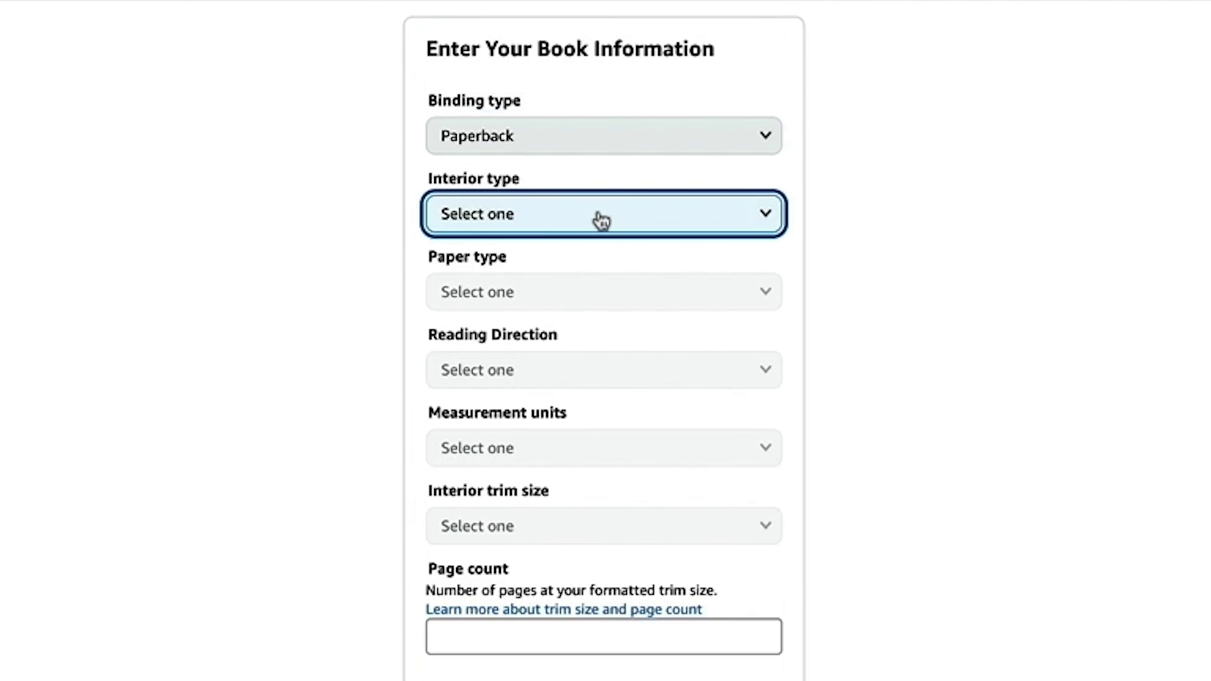
{"action": "left_click", "coordinate": [576, 223]}
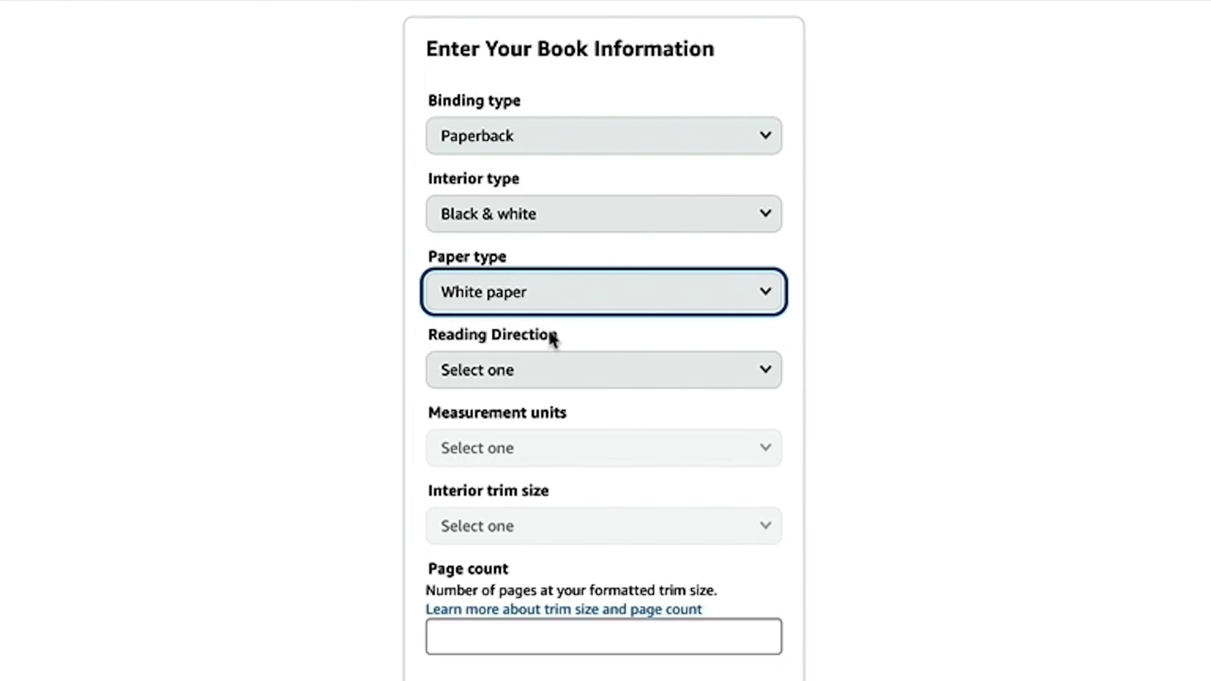
{"action": "left_click", "coordinate": [539, 369]}
{"action": "left_click", "coordinate": [524, 377]}
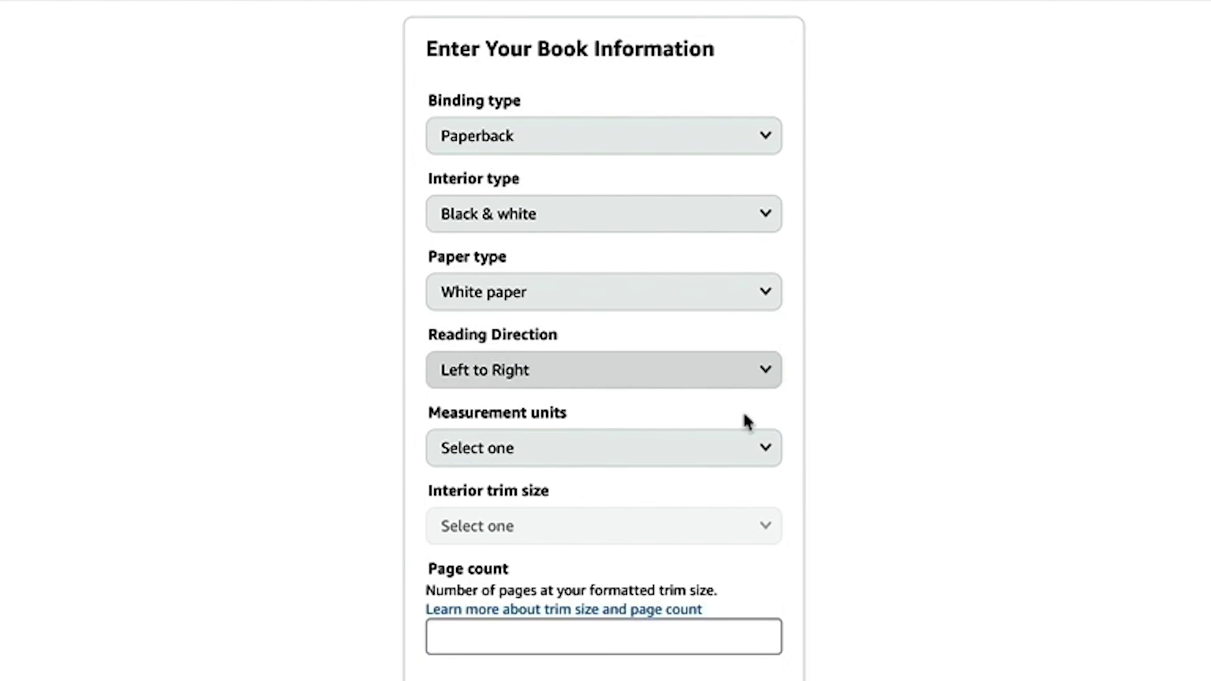
Step: Set inches, an 8.5 x 11 in trim size and 35 pages, calculate the cover dimensions and download the template
{"action": "left_click", "coordinate": [734, 451]}
{"action": "left_click", "coordinate": [710, 456]}
{"action": "left_click", "coordinate": [759, 527]}
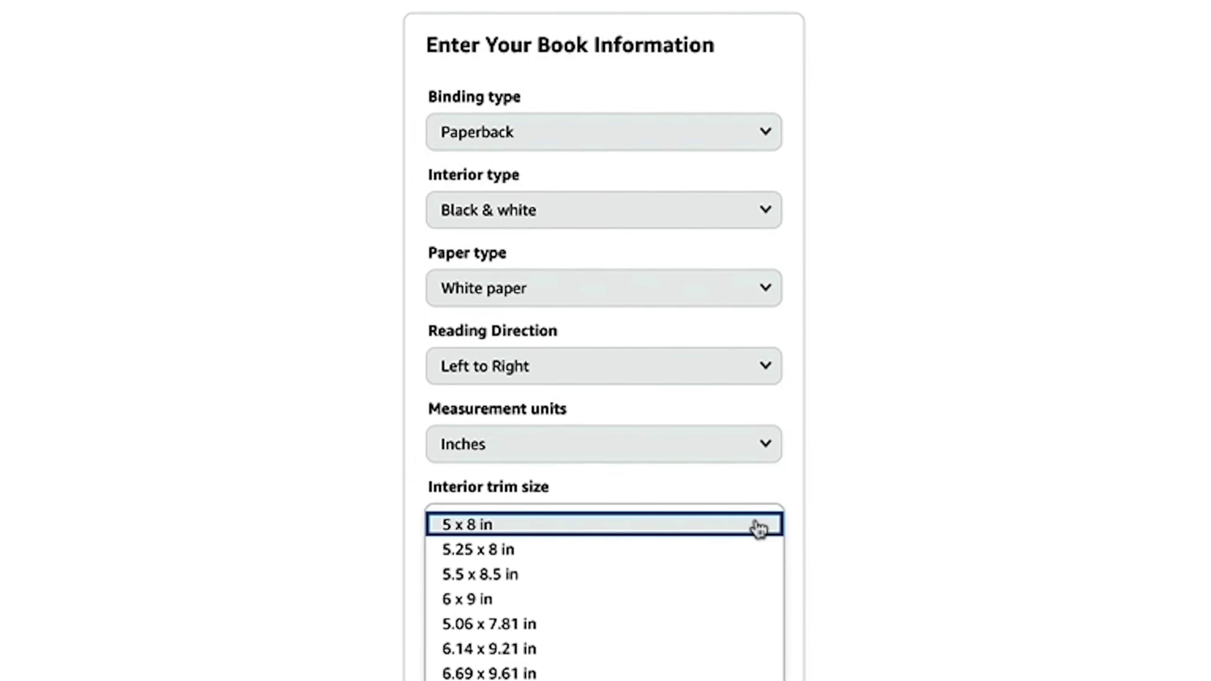
{"action": "left_click", "coordinate": [512, 503]}
{"action": "left_click", "coordinate": [497, 340]}
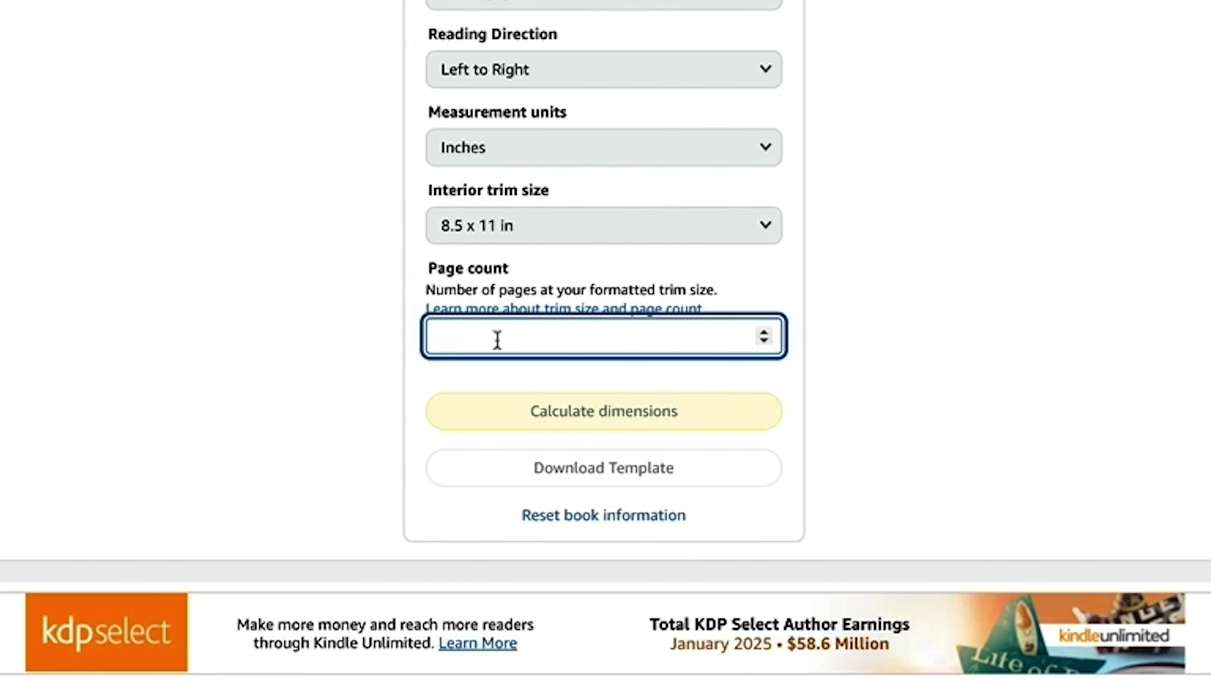
{"action": "type", "text": "35"}
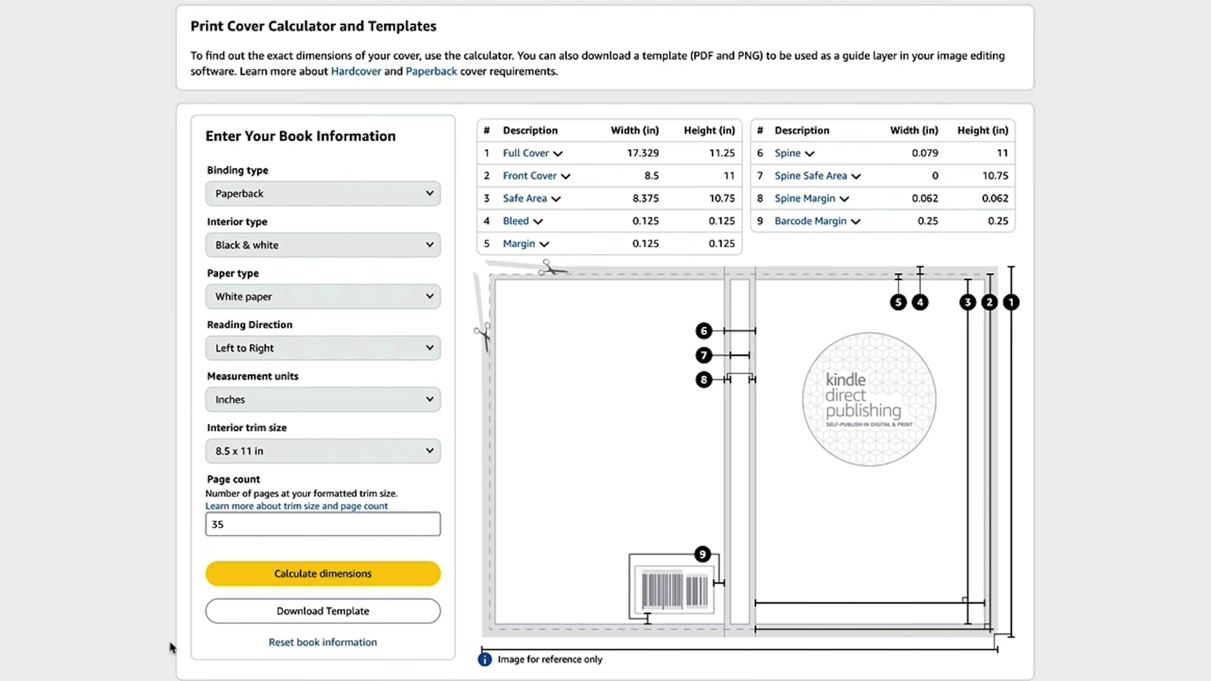
{"action": "left_click", "coordinate": [324, 613]}
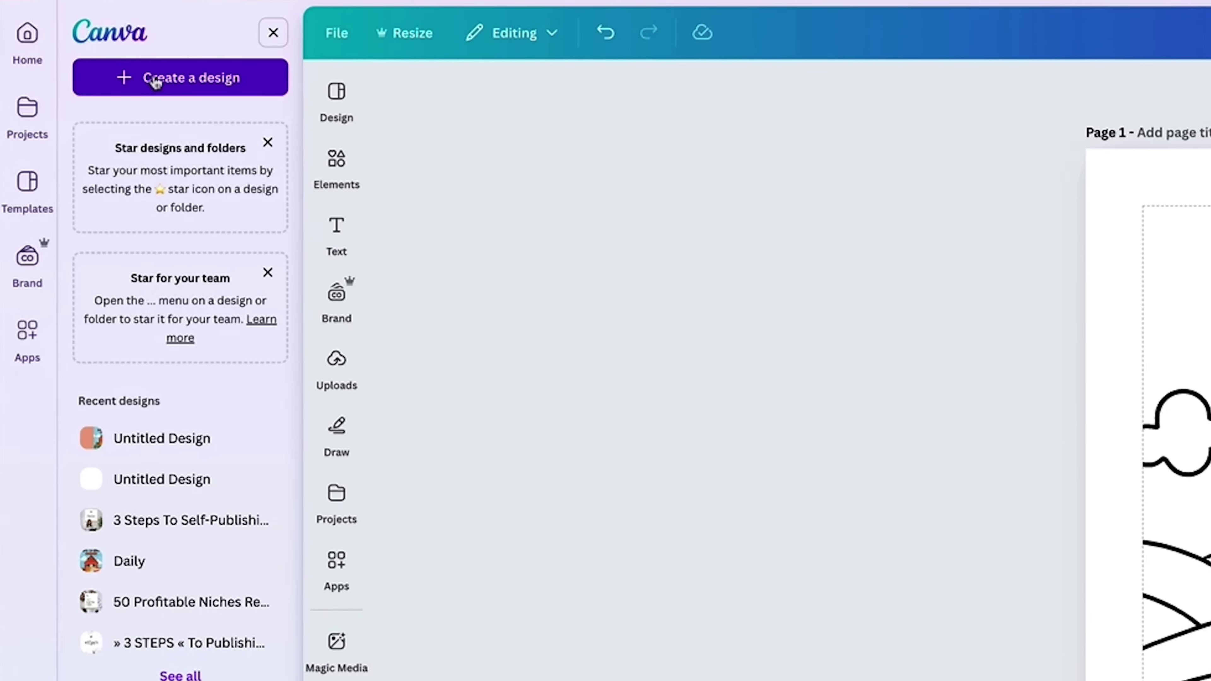
Step: In Canva, create a new custom-size design 17.329 in wide and 11.25 in high for the full cover
{"action": "left_click", "coordinate": [80, 110]}
{"action": "left_click", "coordinate": [154, 168]}
{"action": "left_click", "coordinate": [320, 210]}
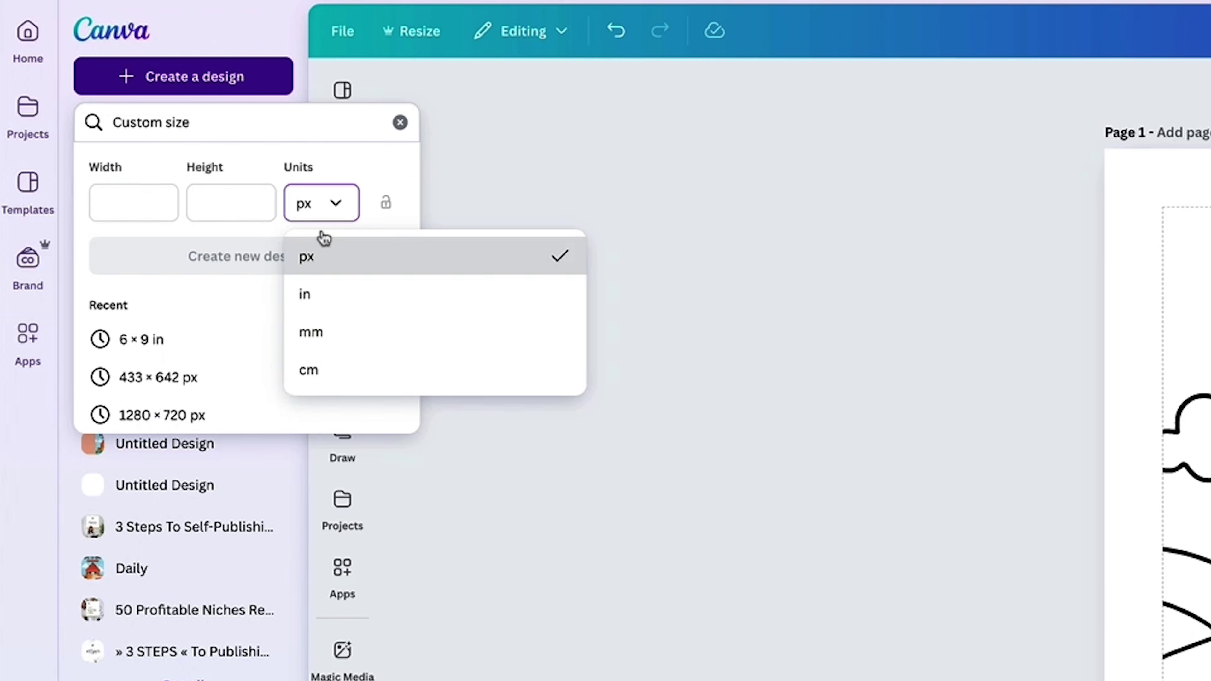
{"action": "left_click", "coordinate": [326, 304]}
{"action": "left_click", "coordinate": [114, 204]}
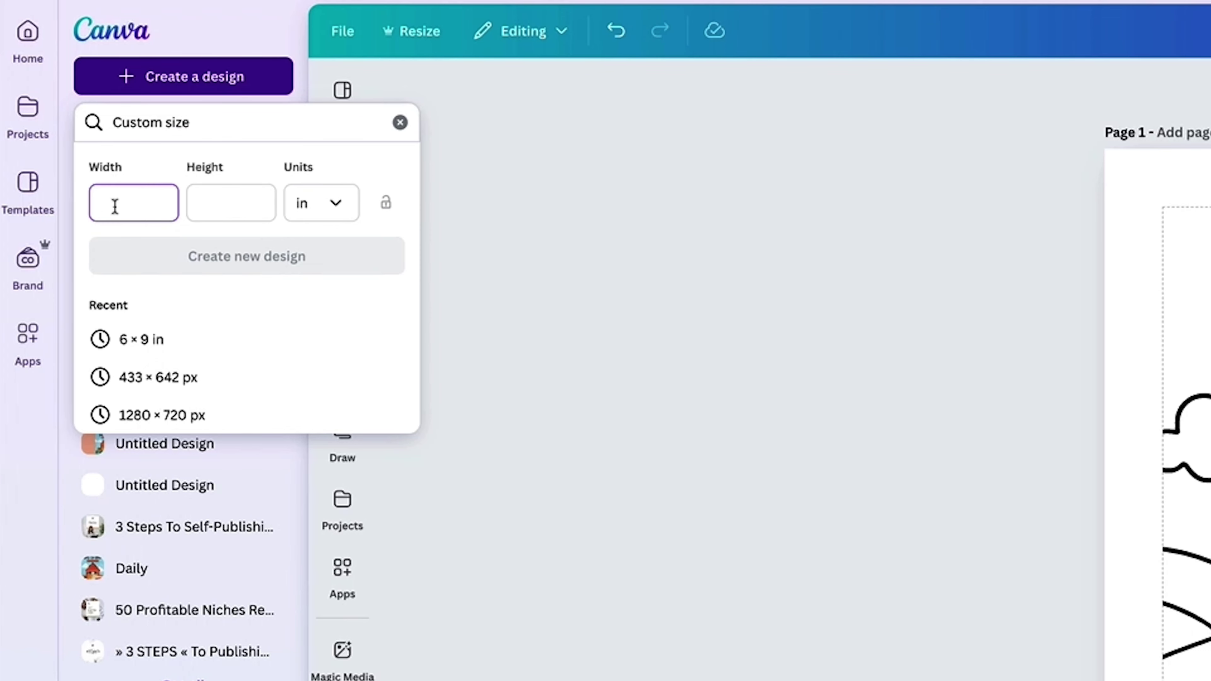
{"action": "type", "text": "17"}
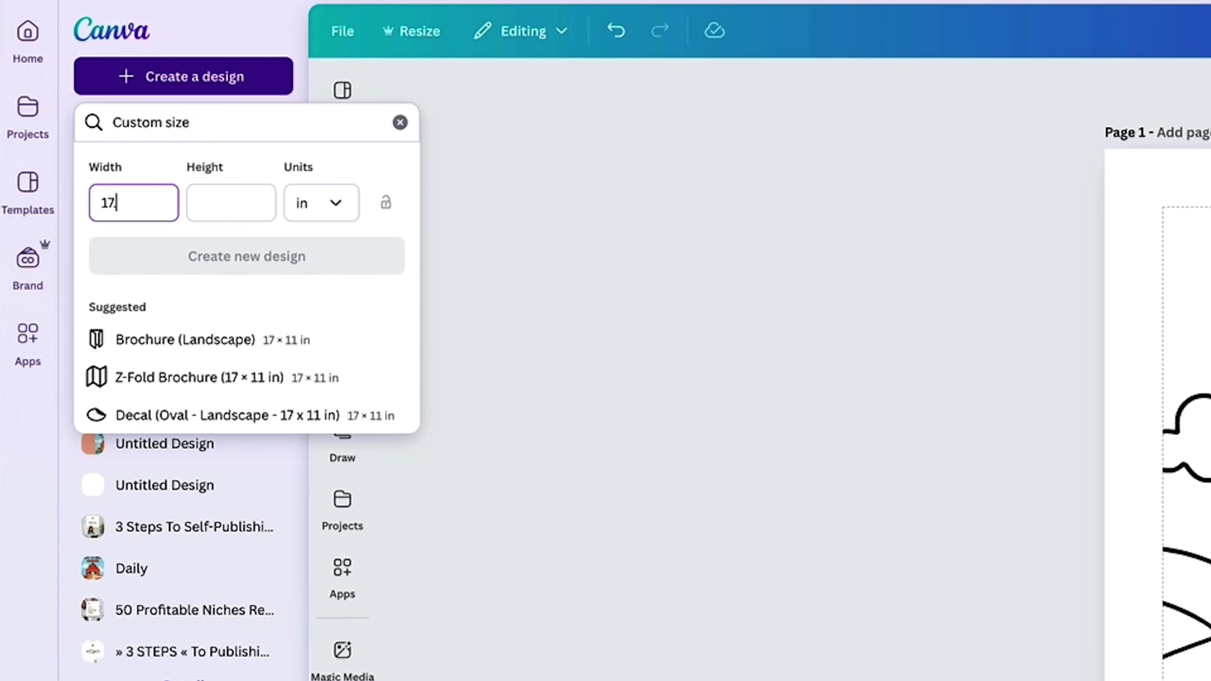
{"action": "type", "text": ".329"}
{"action": "key", "text": "Tab"}
{"action": "type", "text": "1"}
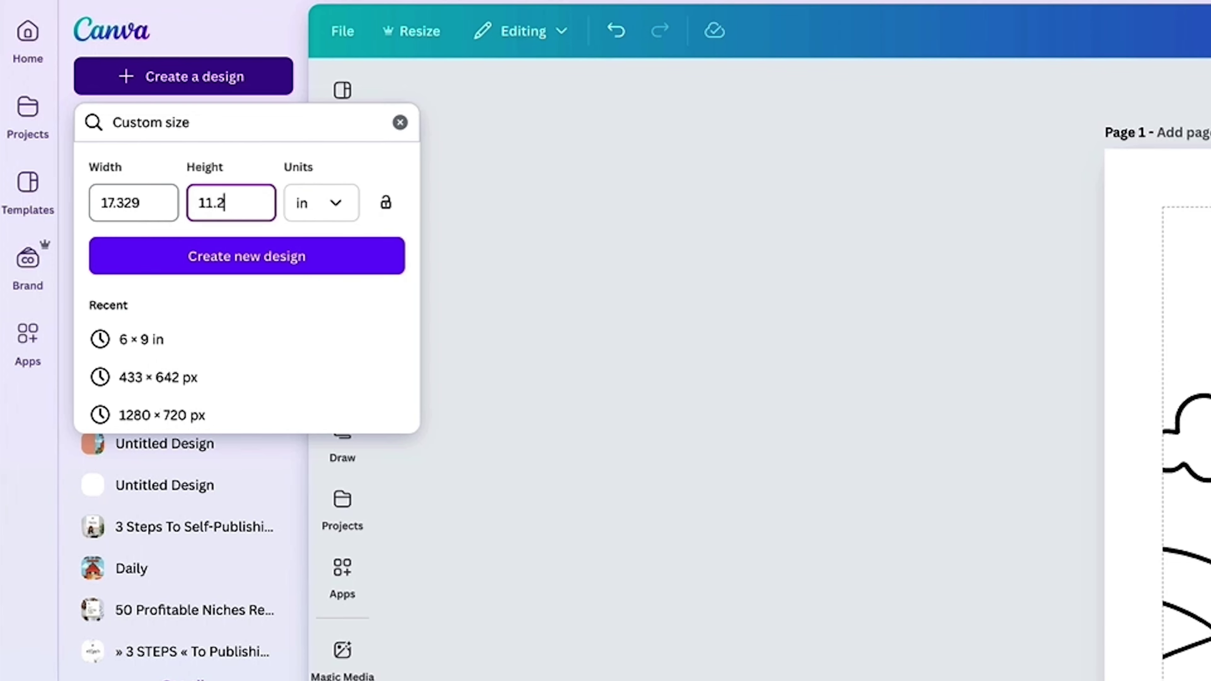
{"action": "left_click", "coordinate": [225, 261]}
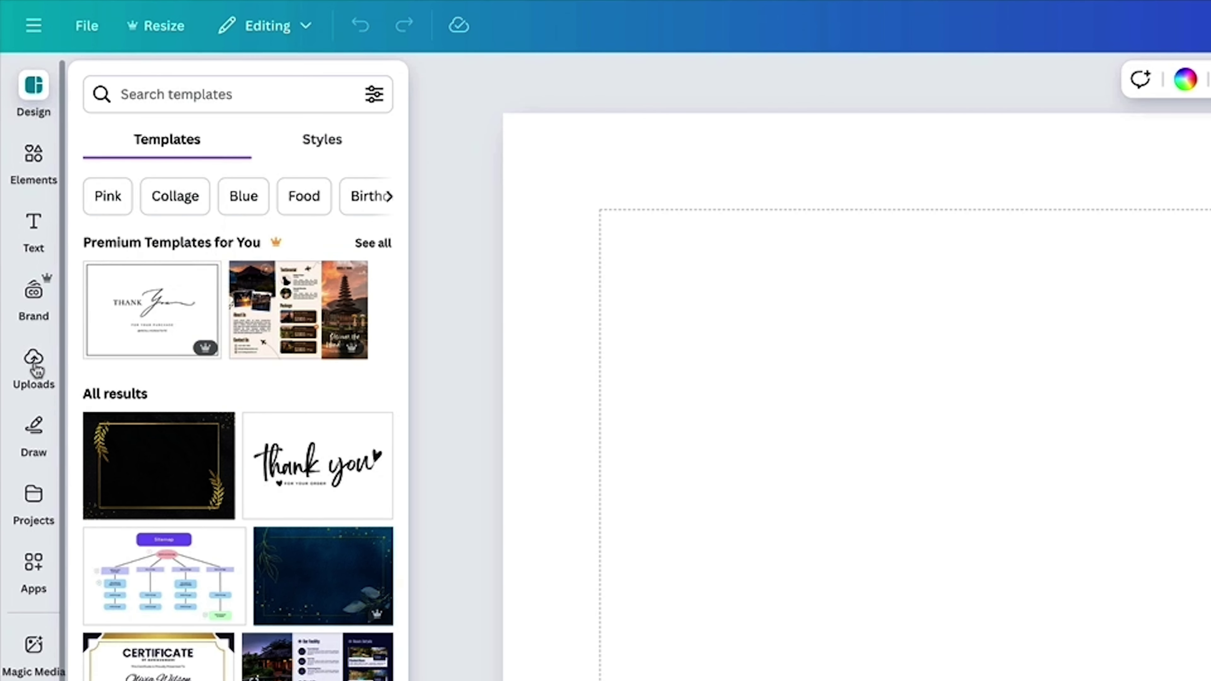
Step: Upload the downloaded KDP cover template image to the design's image library
{"action": "left_click", "coordinate": [34, 365]}
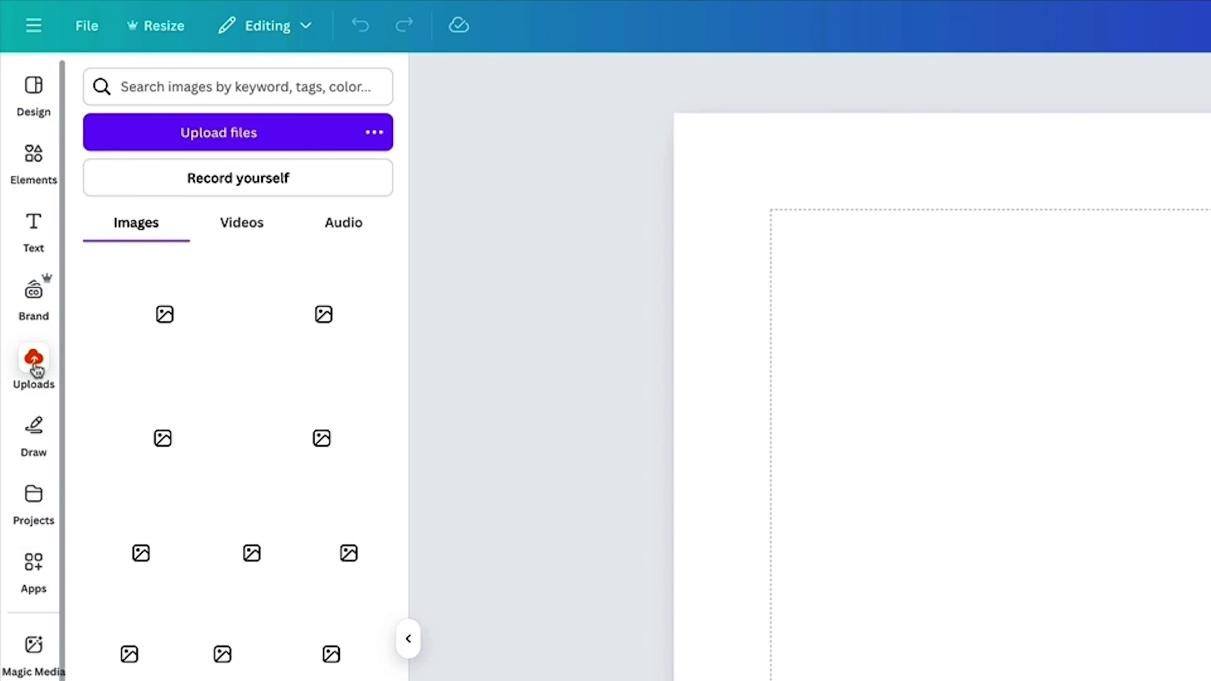
{"action": "left_click", "coordinate": [226, 134]}
{"action": "left_click", "coordinate": [553, 294]}
{"action": "left_click", "coordinate": [832, 445]}
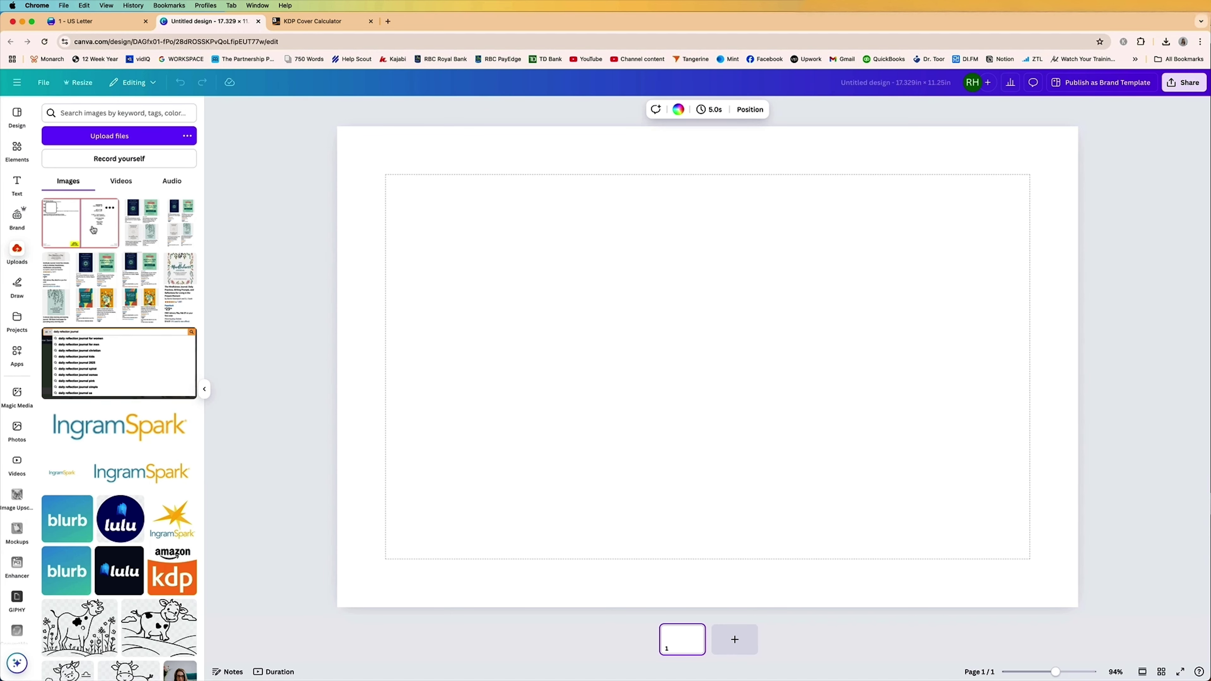
Step: Place the KDP cover template on the blank page and enlarge it to cover the whole page
{"action": "left_click", "coordinate": [93, 229]}
{"action": "left_click_drag", "start_coordinate": [726, 392], "coordinate": [505, 310]}
{"action": "left_click_drag", "start_coordinate": [893, 487], "coordinate": [1078, 613]}
Step: Fade the cover template by lowering its opacity and lock it in place as a guide
{"action": "left_click", "coordinate": [754, 109]}
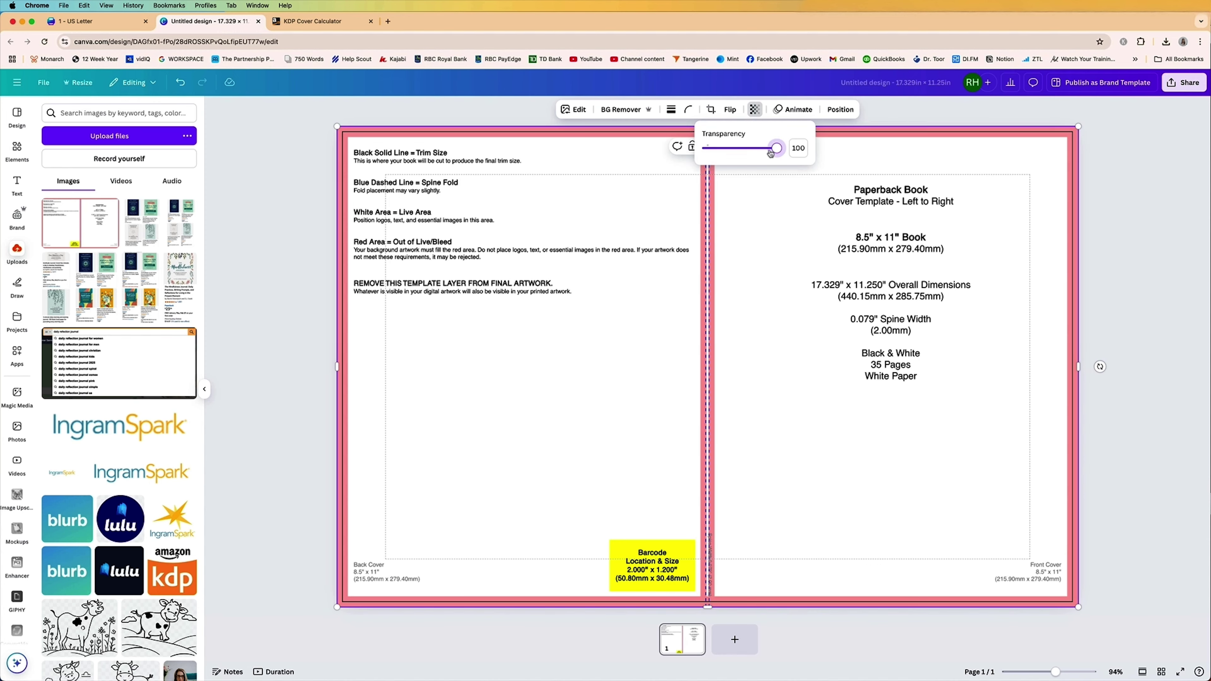
{"action": "left_click_drag", "start_coordinate": [770, 152], "coordinate": [724, 149]}
{"action": "left_click", "coordinate": [691, 146]}
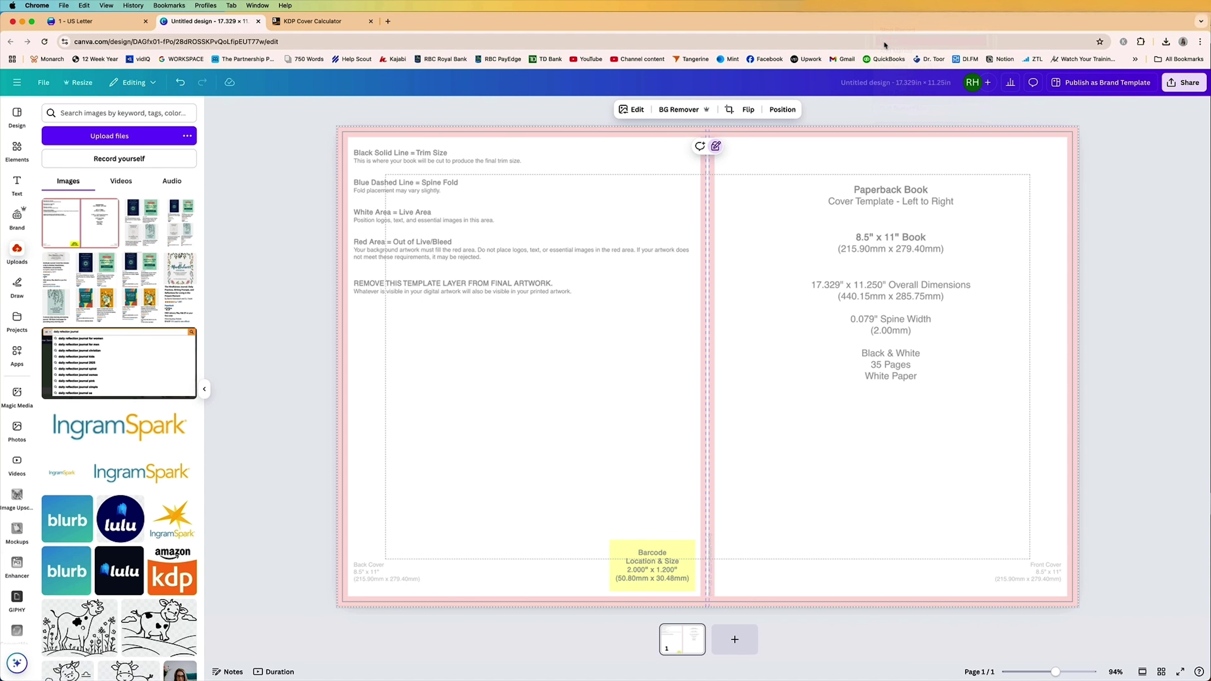
Step: Browse the design templates offered for the full-cover page size
{"action": "left_click", "coordinate": [17, 114]}
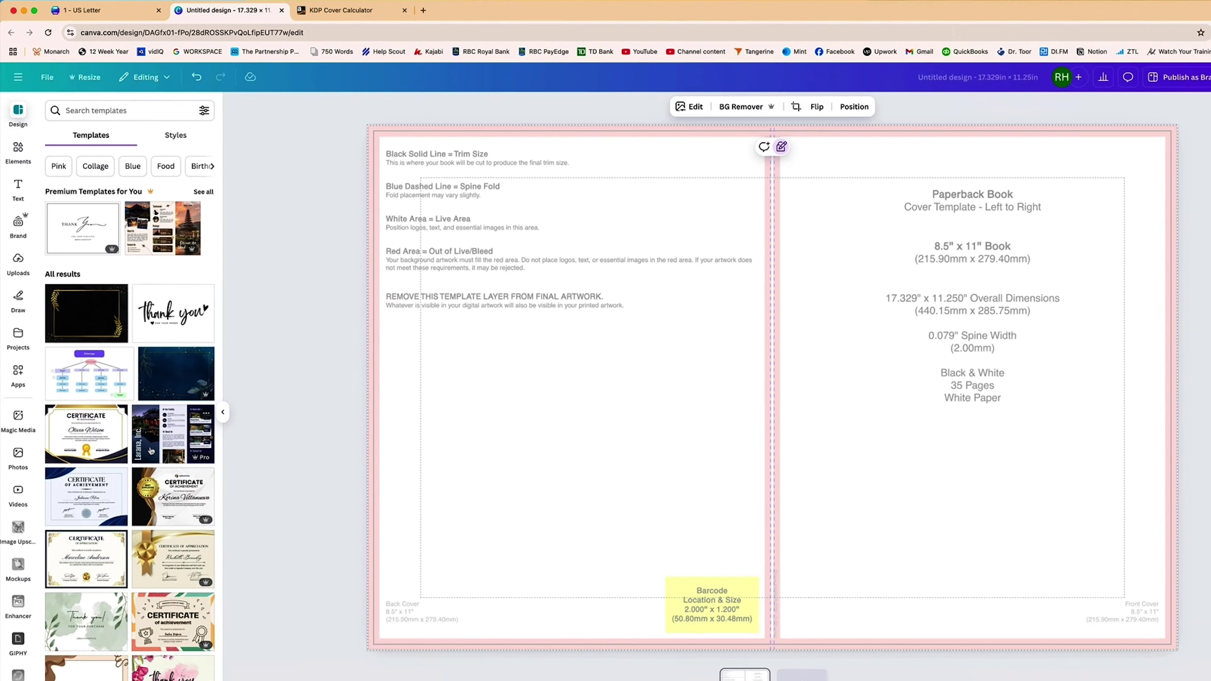
{"action": "scroll", "coordinate": [139, 423], "scroll_direction": "down", "scroll_amount": 10}
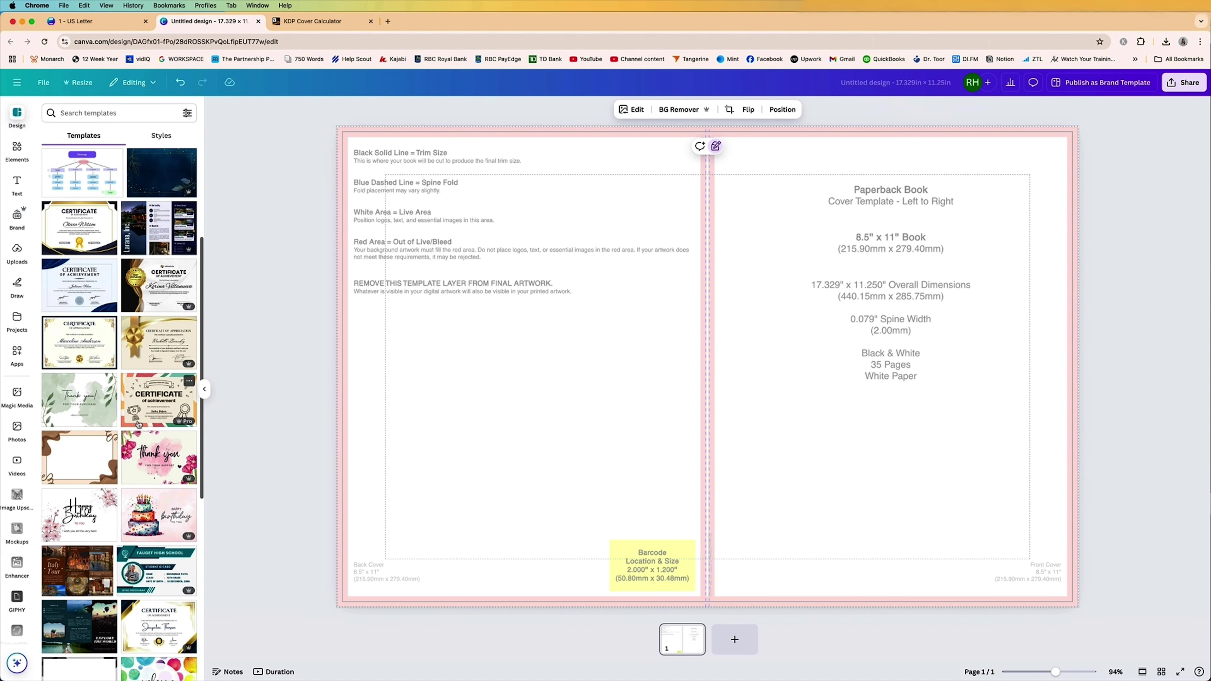
{"action": "scroll", "coordinate": [138, 423], "scroll_direction": "down", "scroll_amount": 5}
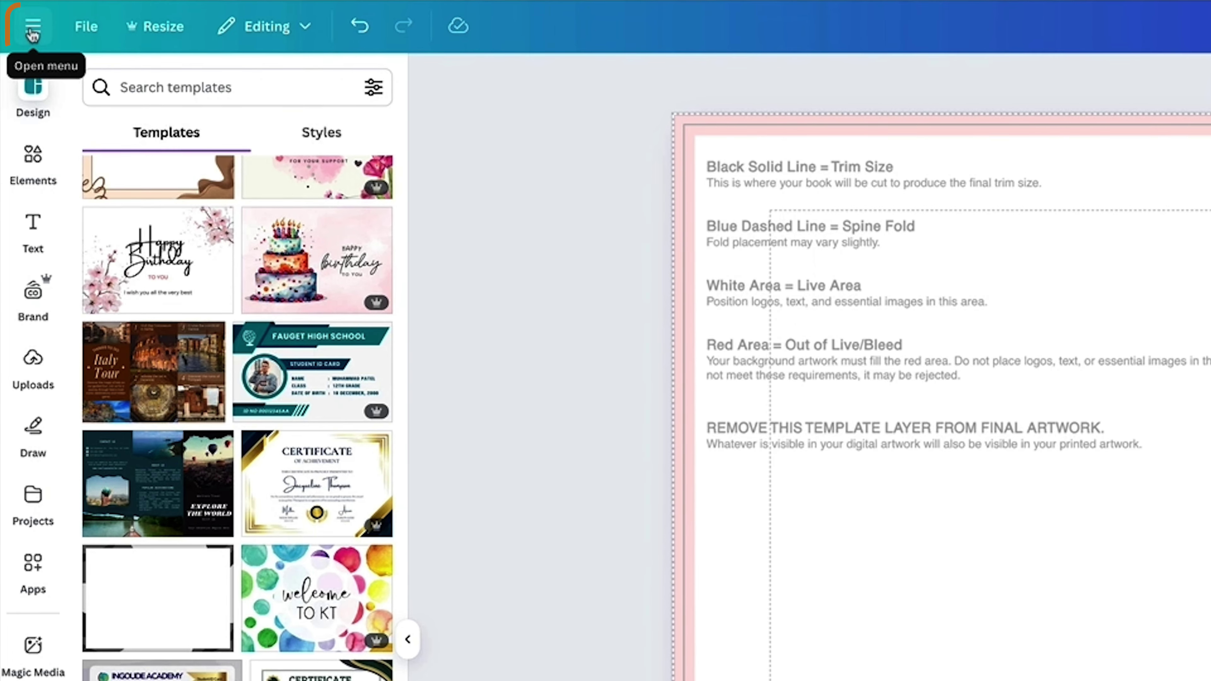
Step: Create another custom-size design 8.5 in wide and 11 in high for the front cover
{"action": "left_click", "coordinate": [17, 82]}
{"action": "left_click", "coordinate": [227, 84]}
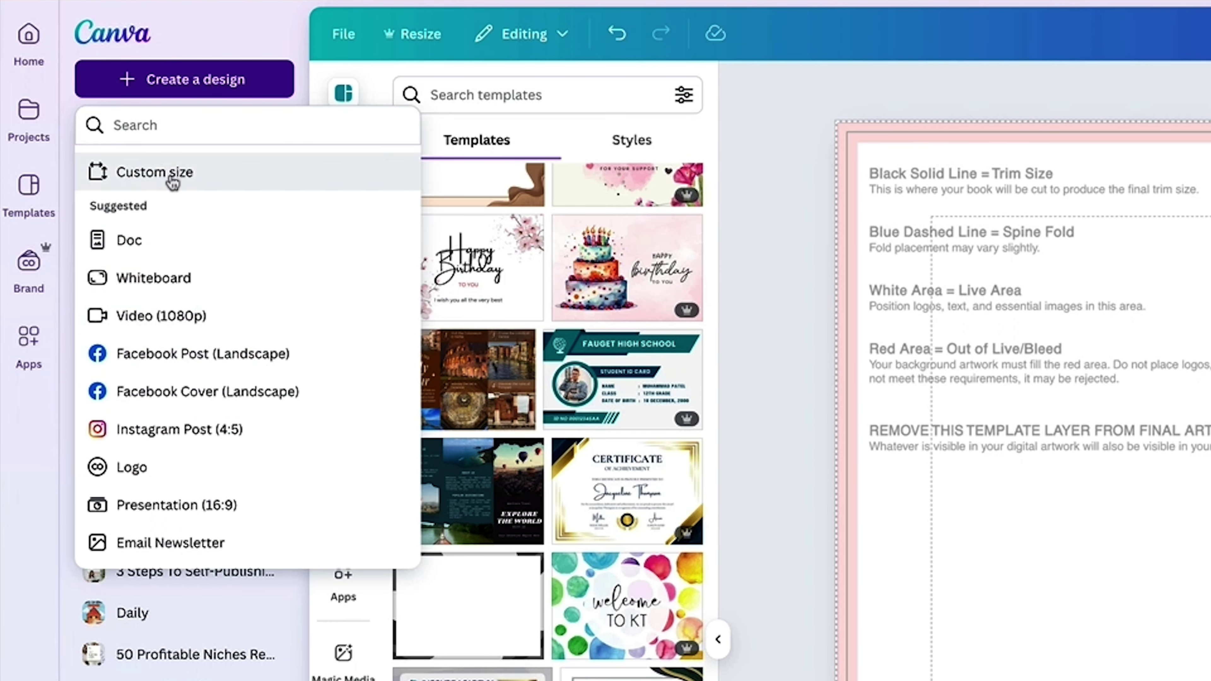
{"action": "left_click", "coordinate": [172, 176]}
{"action": "left_click", "coordinate": [330, 206]}
{"action": "left_click", "coordinate": [306, 295]}
{"action": "left_click", "coordinate": [123, 206]}
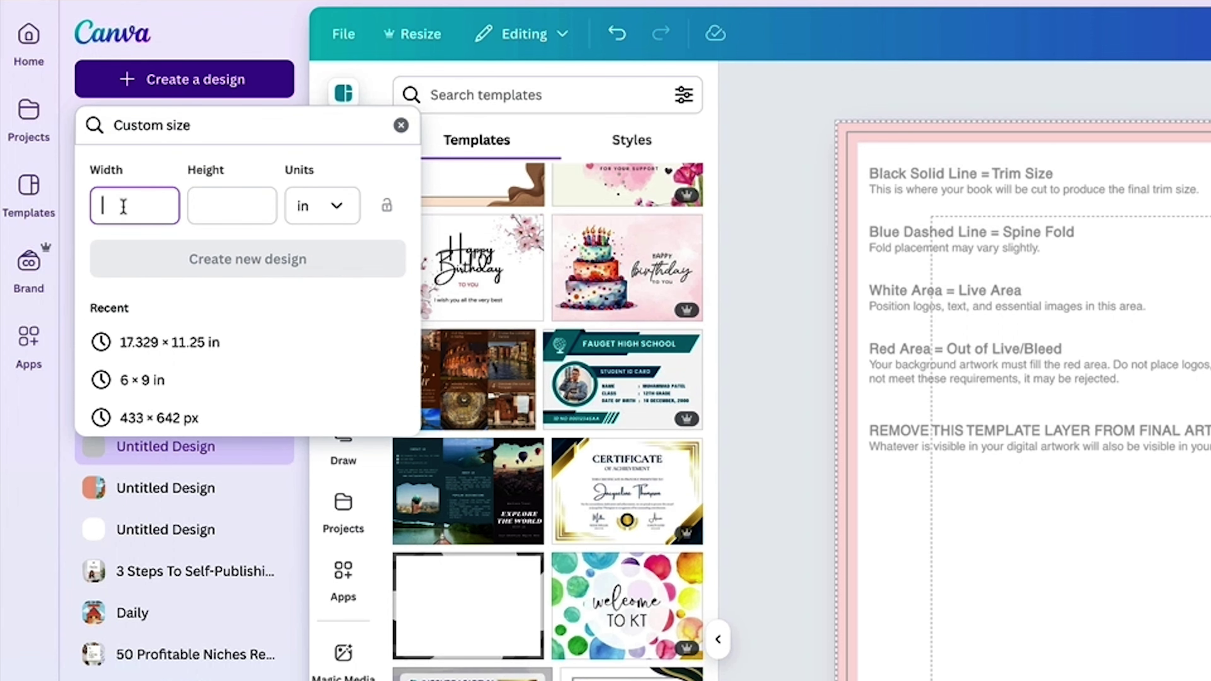
{"action": "type", "text": "8.5"}
{"action": "key", "text": "Tab"}
{"action": "type", "text": "11"}
{"action": "left_click", "coordinate": [205, 258]}
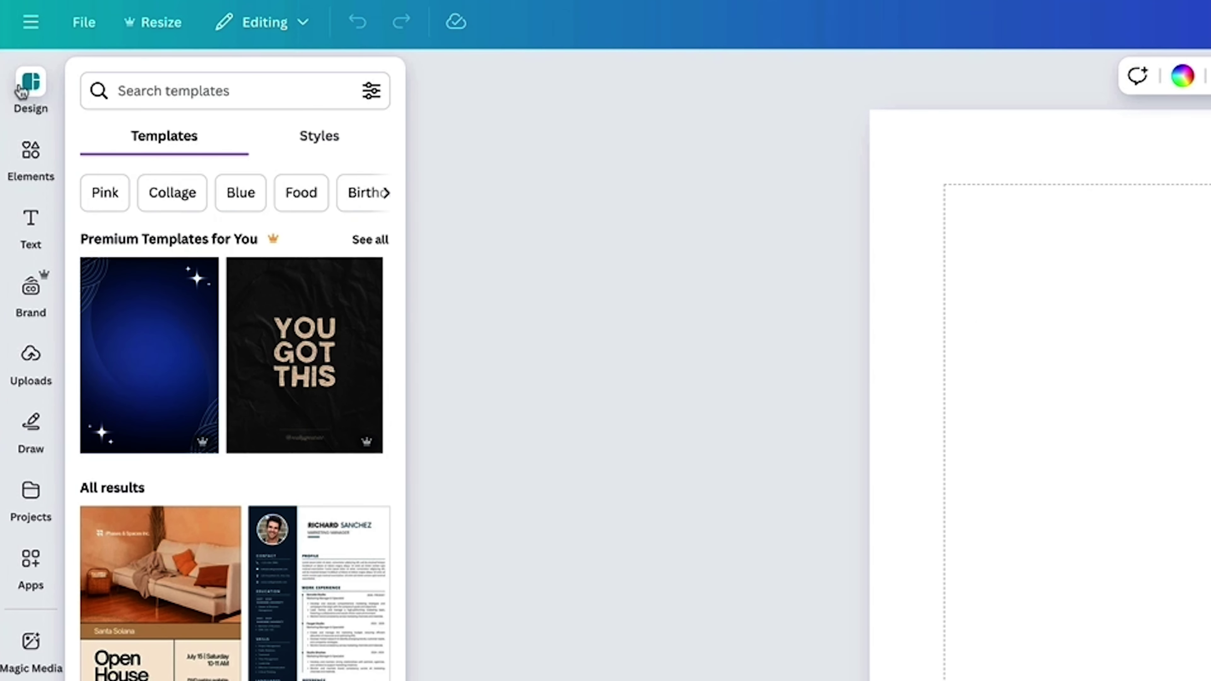
Step: Search the templates for "farm animals" and apply the blue "Daily Farm Life" book cover to the page
{"action": "mouse_move", "coordinate": [229, 516]}
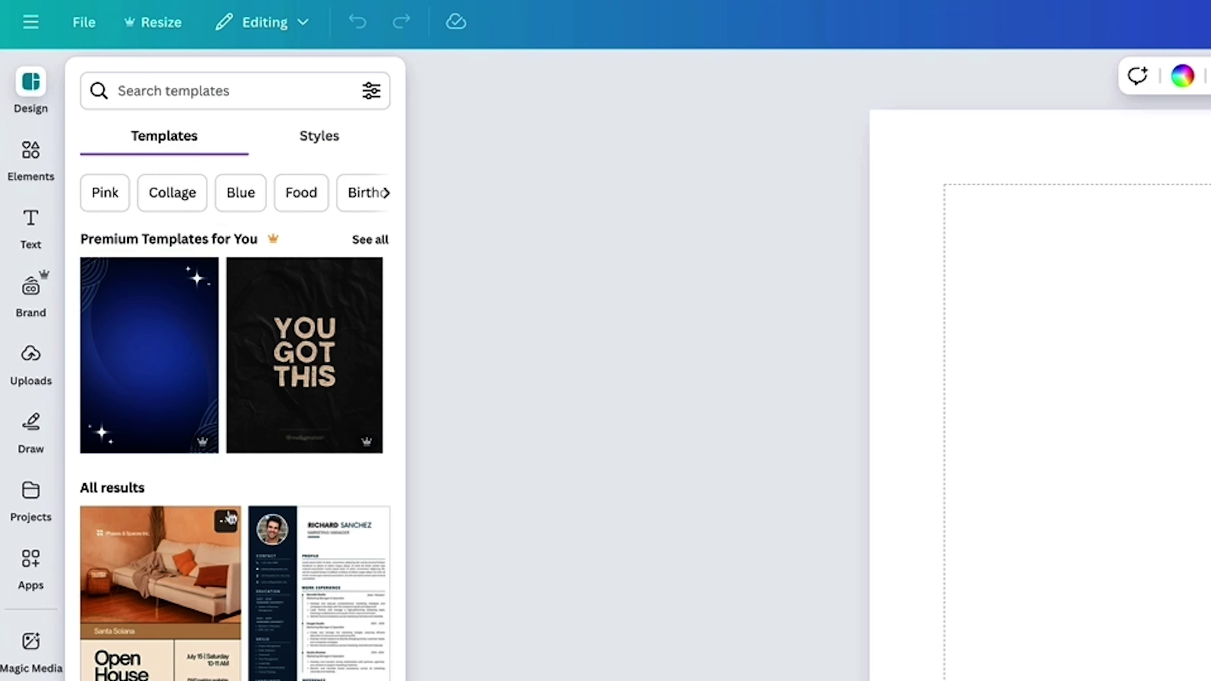
{"action": "scroll", "coordinate": [230, 516], "scroll_direction": "down", "scroll_amount": 5}
{"action": "type", "text": "f"}
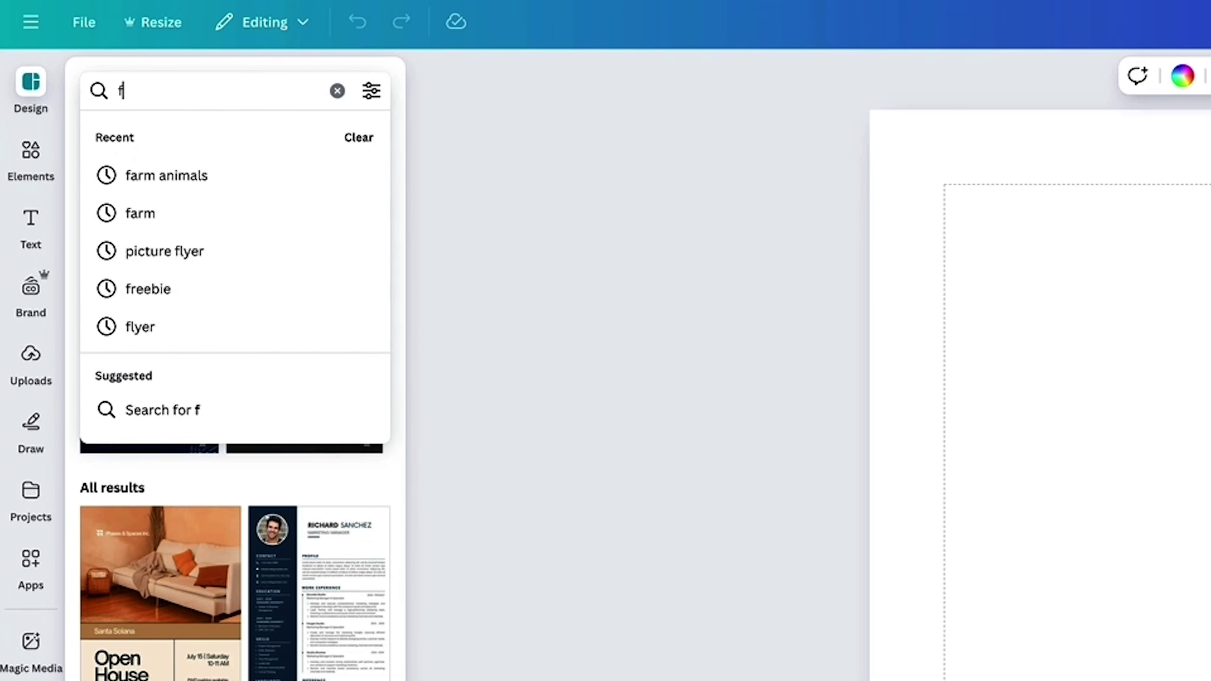
{"action": "type", "text": "arm animals"}
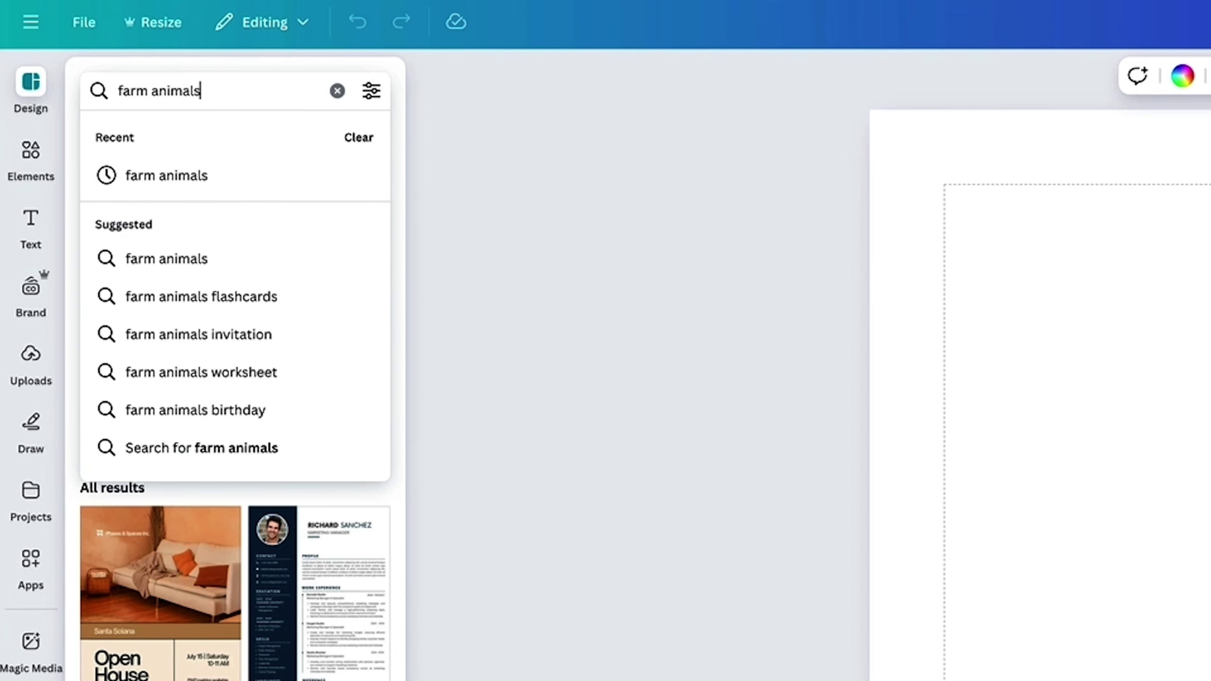
{"action": "key", "text": "Return"}
{"action": "scroll", "coordinate": [156, 554], "scroll_direction": "down", "scroll_amount": 5}
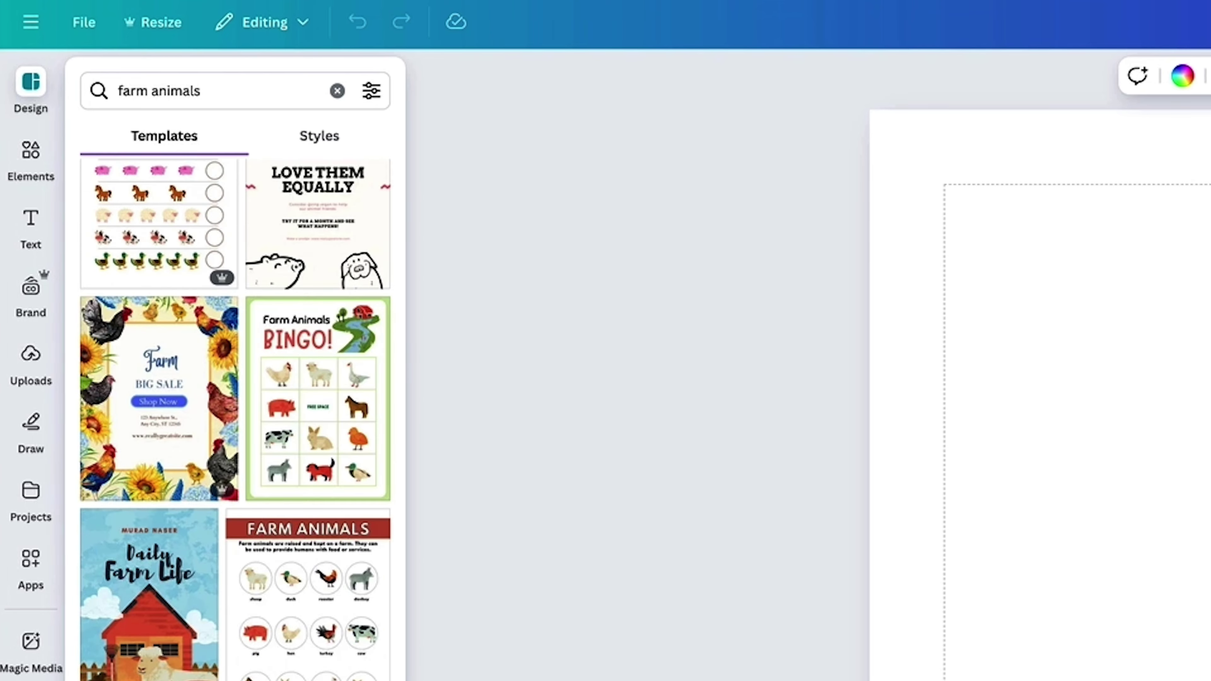
{"action": "scroll", "coordinate": [236, 429], "scroll_direction": "down", "scroll_amount": 3}
{"action": "left_click", "coordinate": [150, 458]}
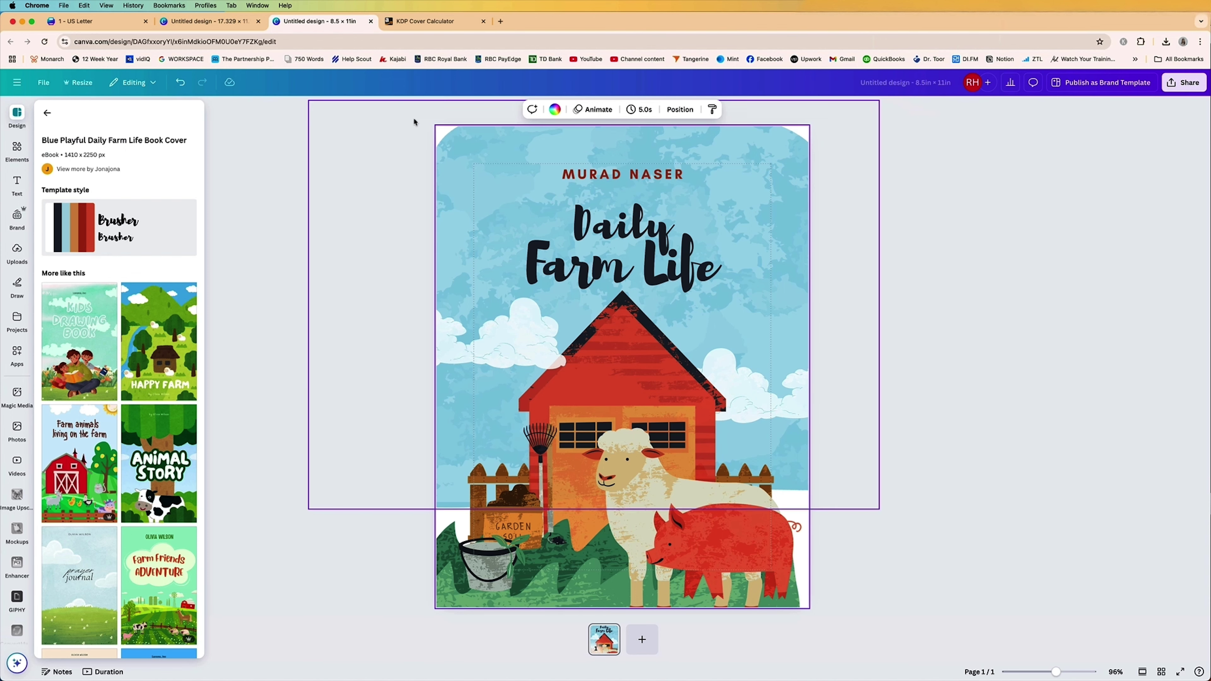
Step: Select all elements of the "Daily Farm Life" front cover and copy them
{"action": "left_click", "coordinate": [341, 119]}
{"action": "left_click_drag", "start_coordinate": [338, 115], "coordinate": [858, 649]}
{"action": "key", "text": "cmd+c"}
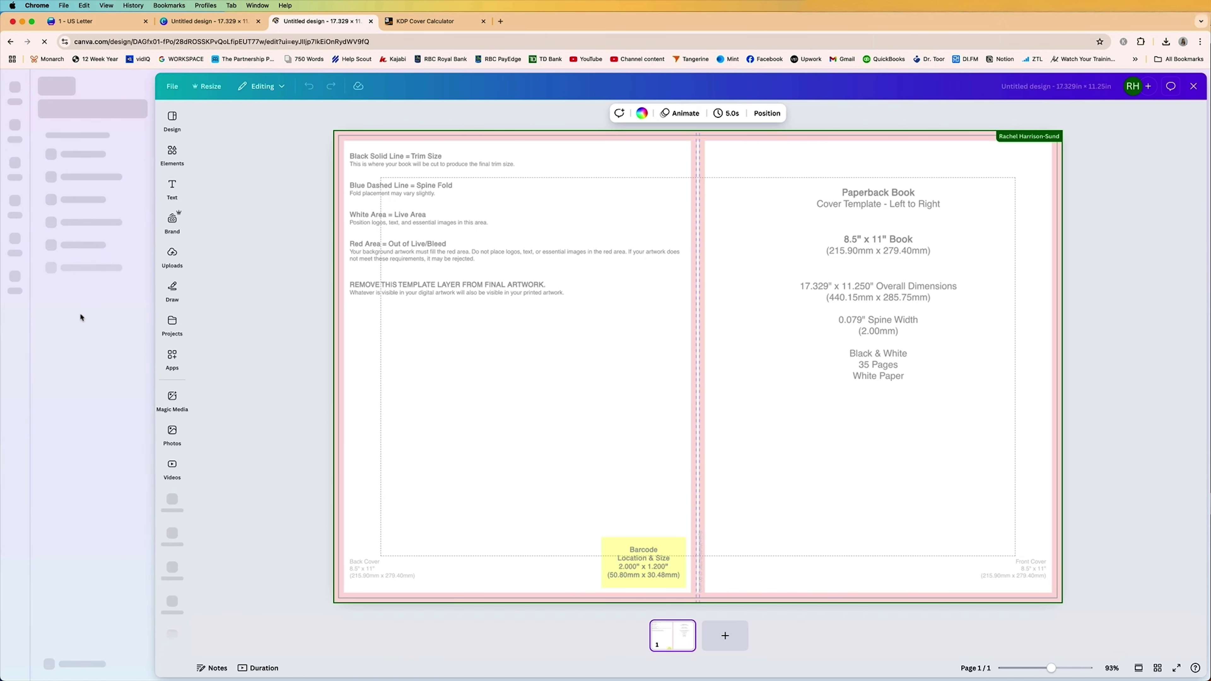
Step: Paste the copied farm cover elements onto the full-cover page and move the KDP template layer to the top of the stack, locking it
{"action": "key", "text": "super+v"}
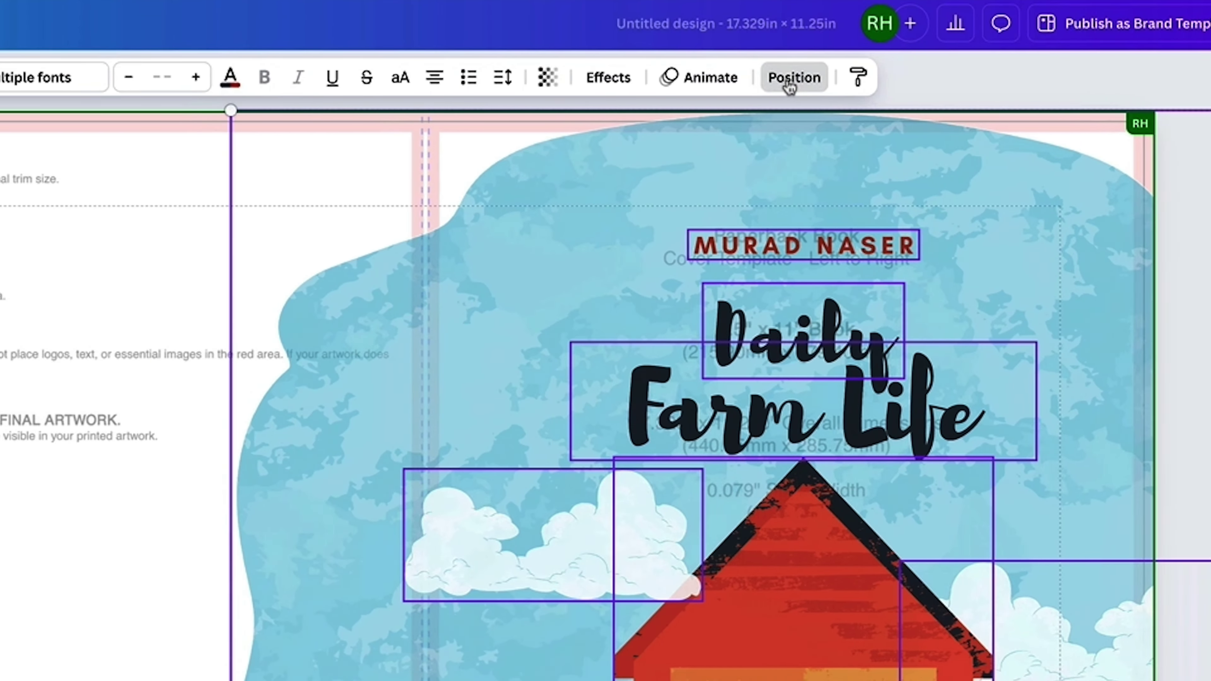
{"action": "left_click", "coordinate": [789, 85]}
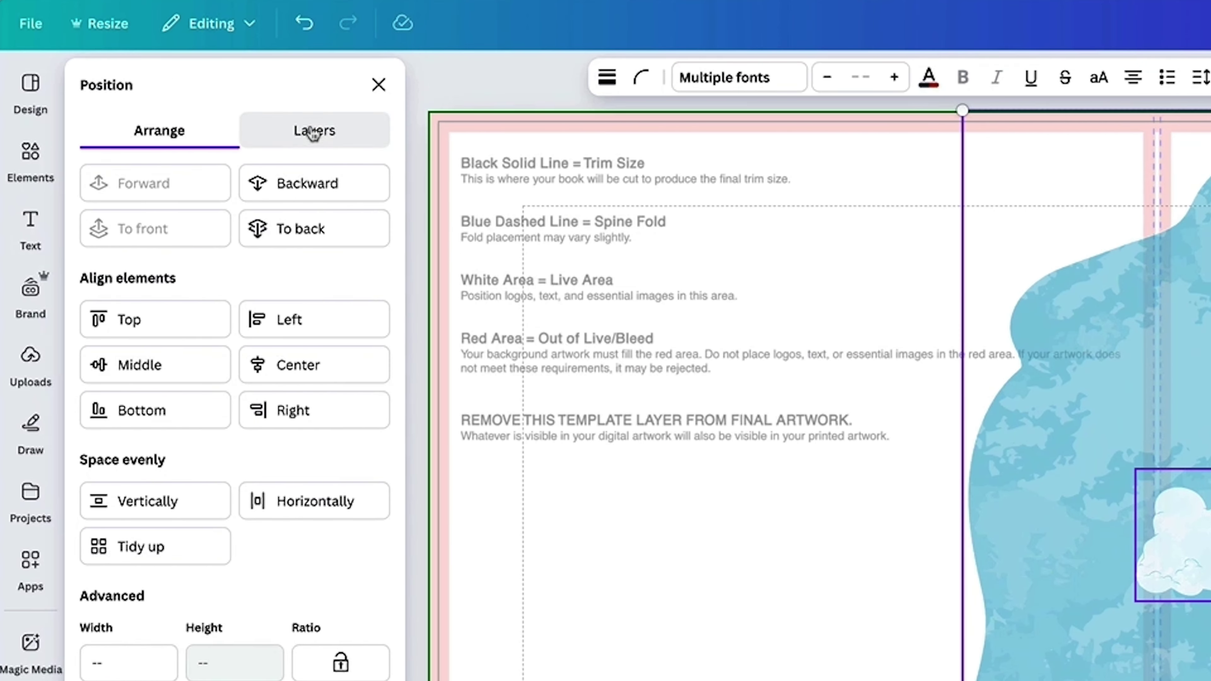
{"action": "left_click", "coordinate": [314, 131]}
{"action": "scroll", "coordinate": [314, 131], "scroll_direction": "down", "scroll_amount": 3}
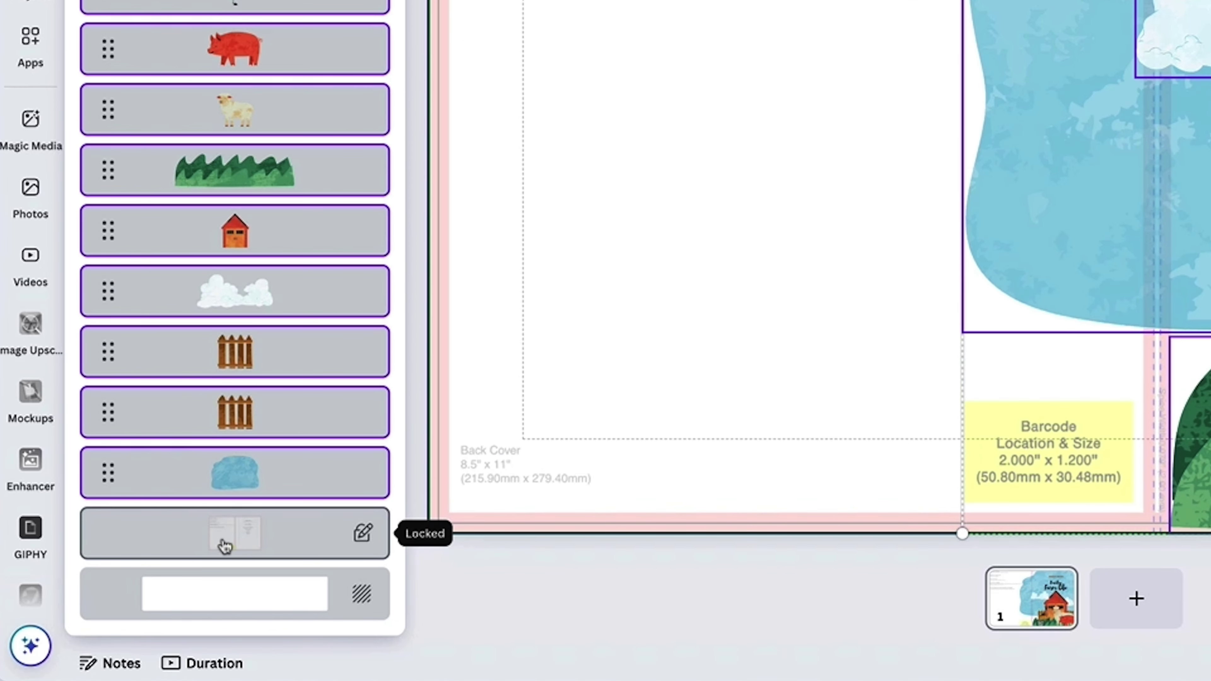
{"action": "left_click", "coordinate": [294, 544]}
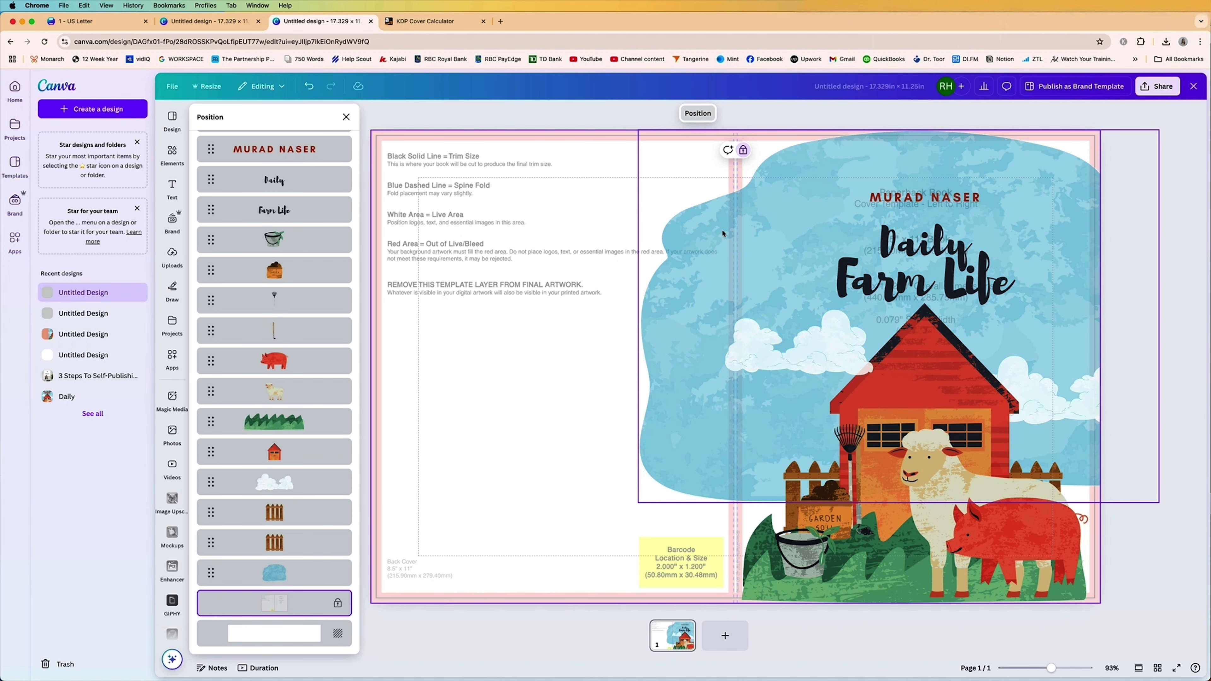
{"action": "left_click_drag", "start_coordinate": [210, 603], "coordinate": [226, 190]}
{"action": "left_click", "coordinate": [720, 150]}
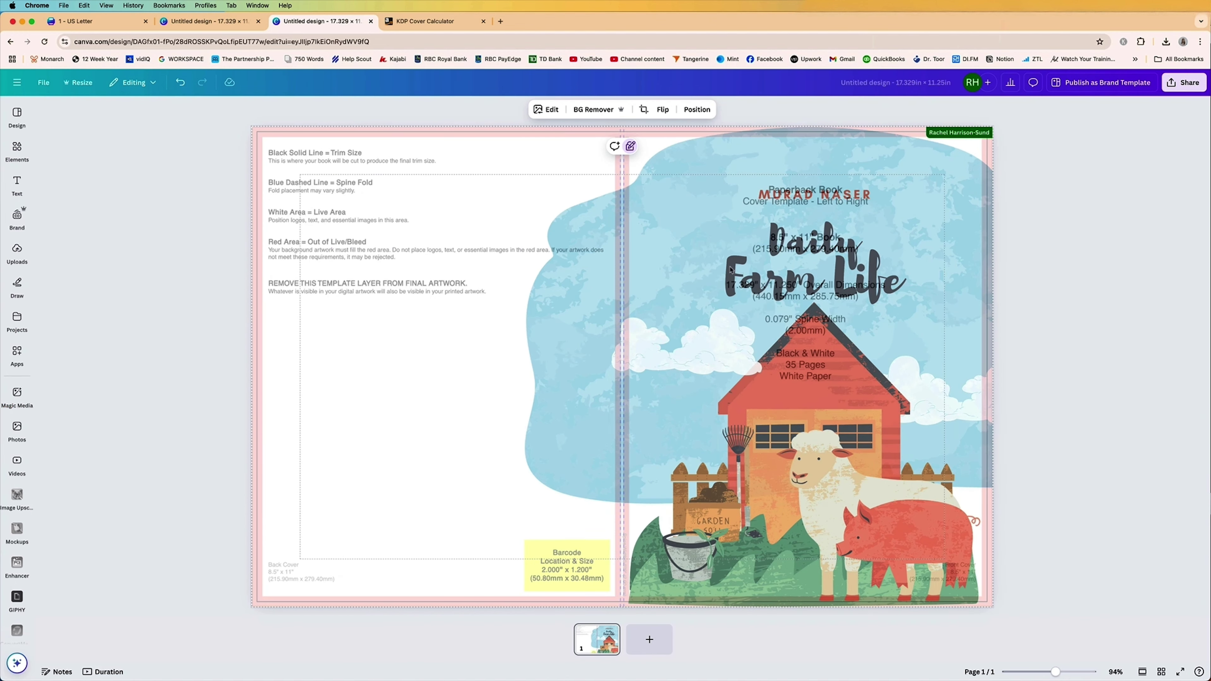
Step: Enlarge the blue sky shape so it fills the whole front cover and spine and extends past the page edge
{"action": "left_click", "coordinate": [1023, 206]}
{"action": "left_click_drag", "start_coordinate": [523, 504], "coordinate": [470, 541]}
{"action": "left_click_drag", "start_coordinate": [1054, 125], "coordinate": [1104, 90]}
{"action": "left_click_drag", "start_coordinate": [469, 542], "coordinate": [464, 547]}
Step: Enlarge the green grass so it spans the full width of the front cover from the spine to the outer edge
{"action": "left_click", "coordinate": [613, 520]}
{"action": "left_click_drag", "start_coordinate": [608, 614], "coordinate": [1019, 503]}
{"action": "left_click", "coordinate": [1091, 437]}
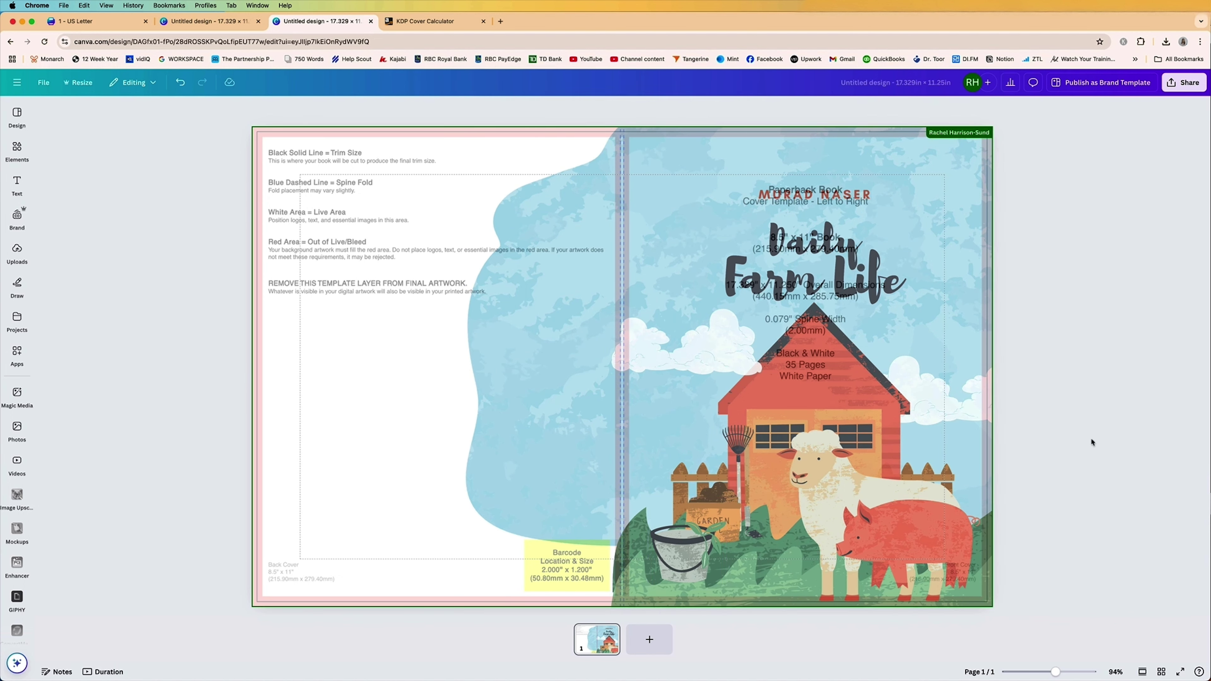
Step: Find the blue sky shape in the list of layers and open its lock options
{"action": "left_click", "coordinate": [722, 289]}
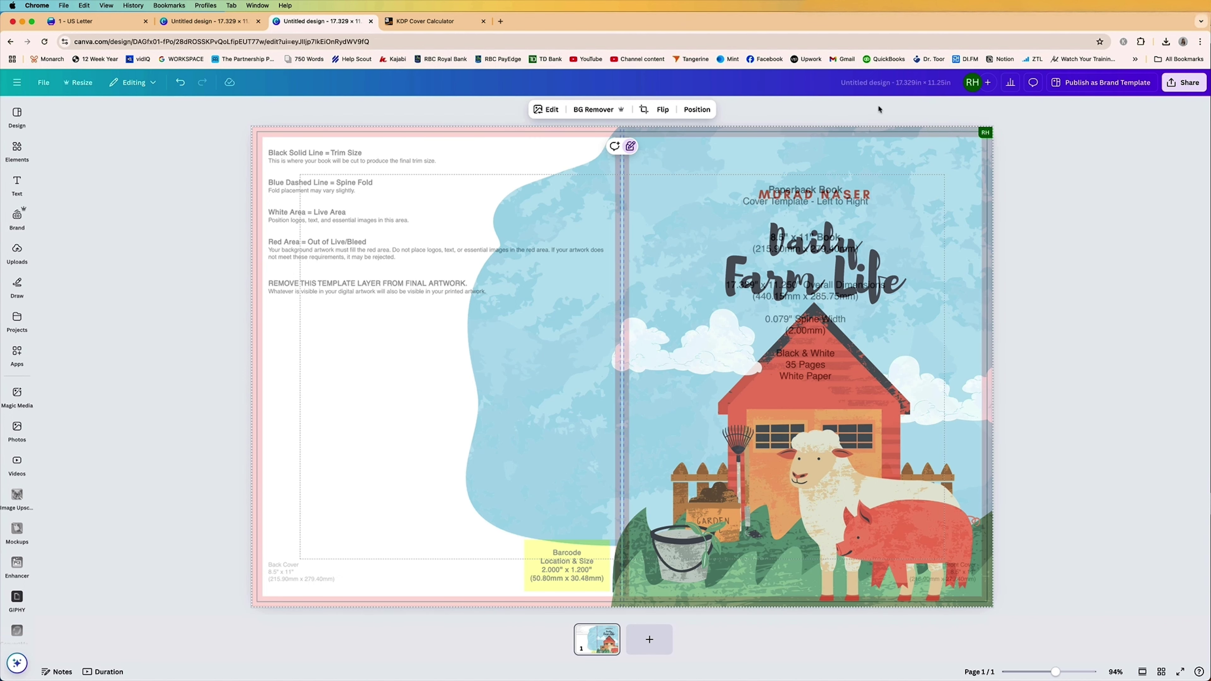
{"action": "left_click", "coordinate": [696, 110]}
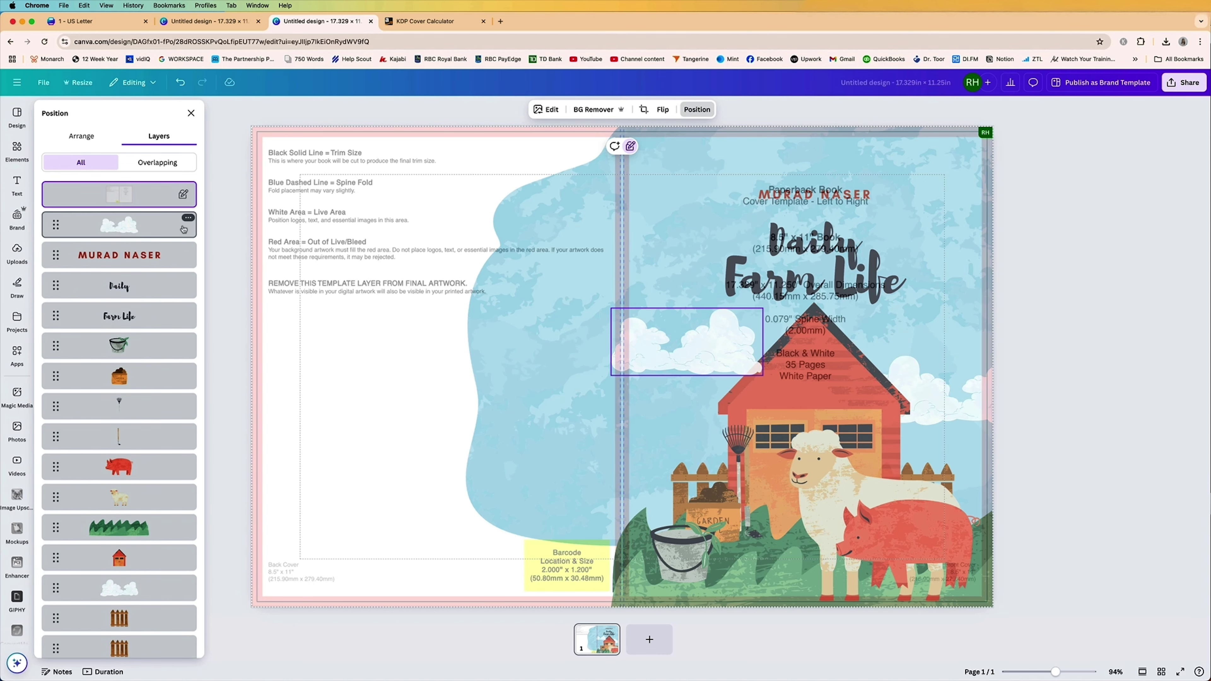
{"action": "scroll", "coordinate": [134, 447], "scroll_direction": "down", "scroll_amount": 3}
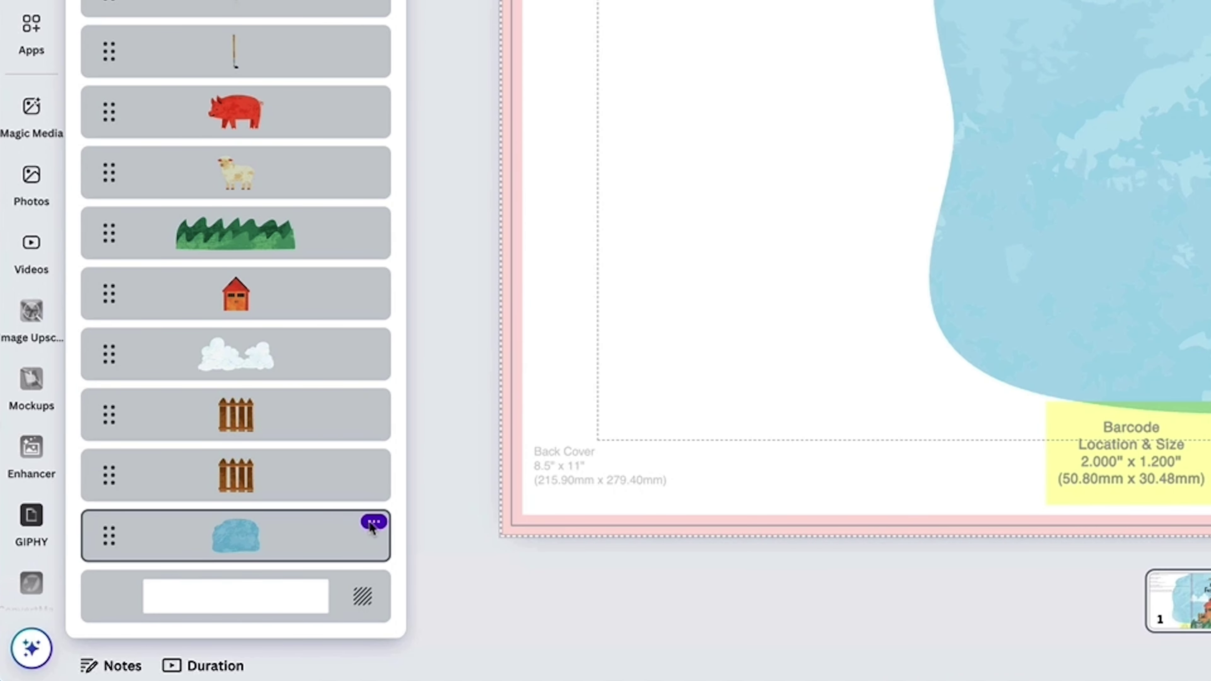
{"action": "left_click", "coordinate": [373, 522]}
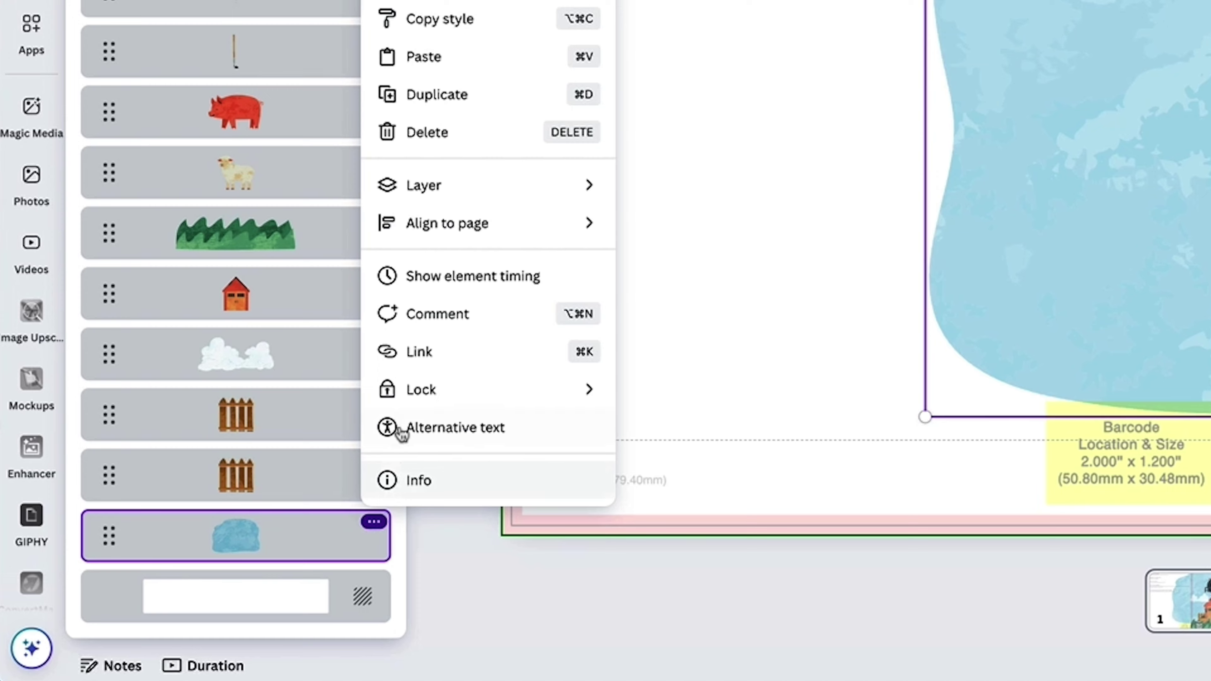
{"action": "mouse_move", "coordinate": [400, 386]}
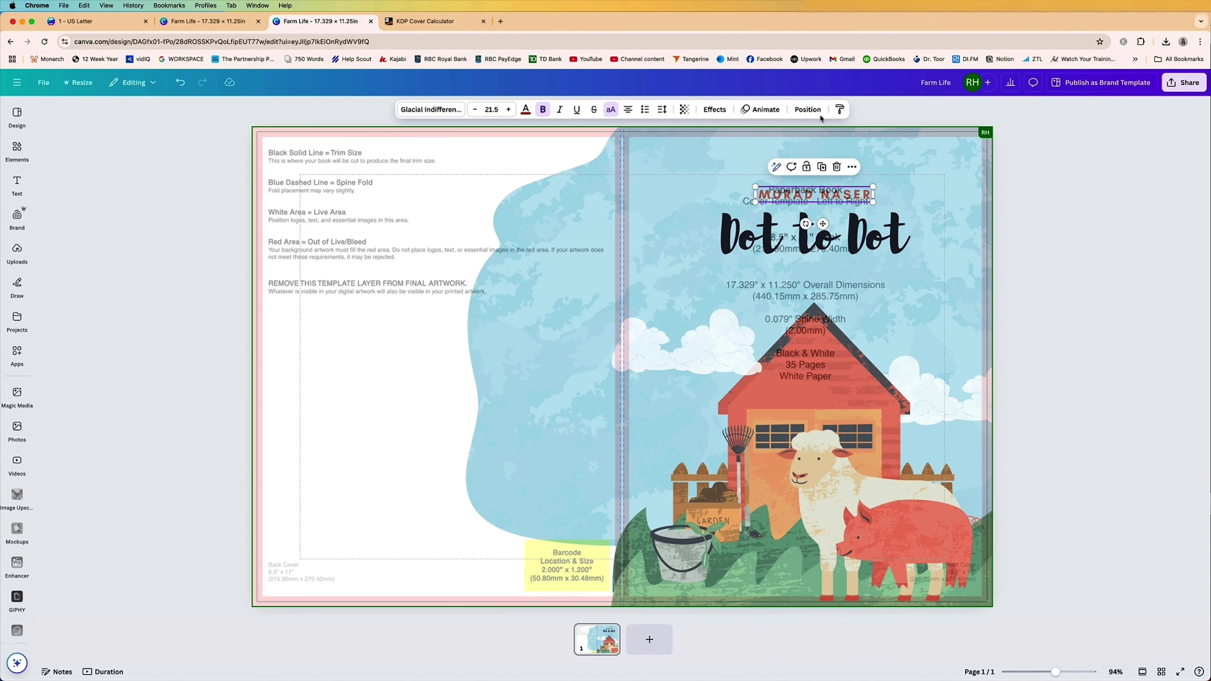
Step: Move the author name text layer above the KDP template layer and replace its text with "FARM ANIMALS"
{"action": "left_click", "coordinate": [807, 110]}
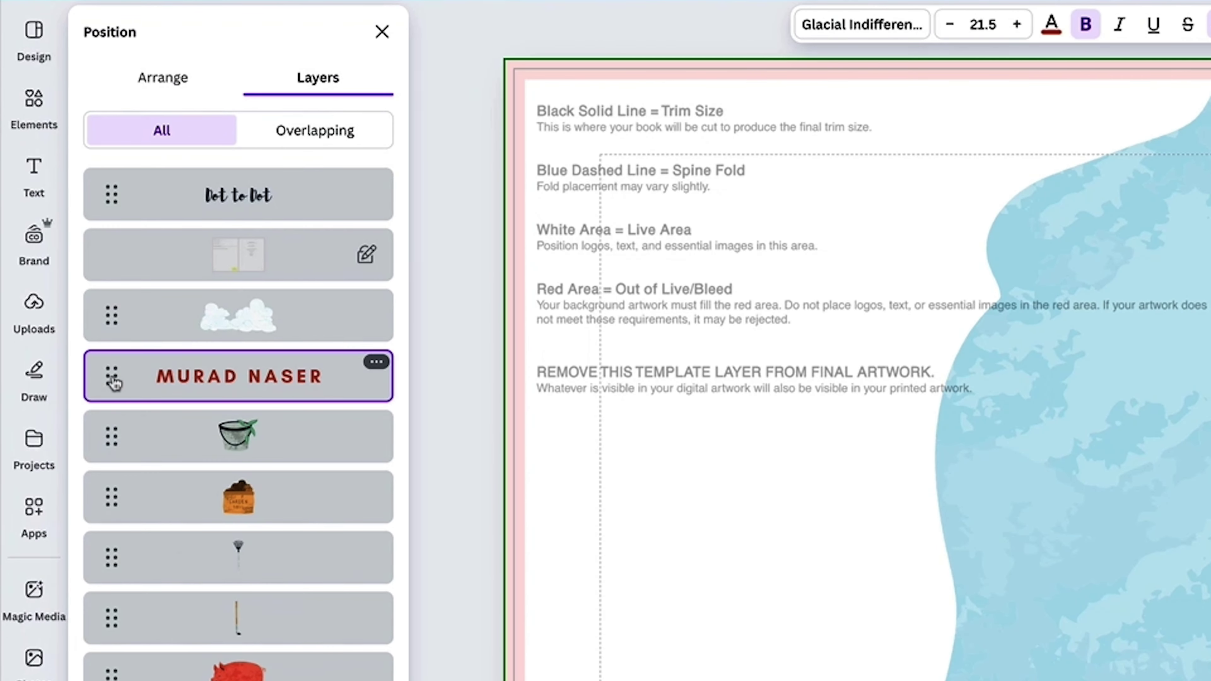
{"action": "left_click_drag", "start_coordinate": [56, 286], "coordinate": [119, 179]}
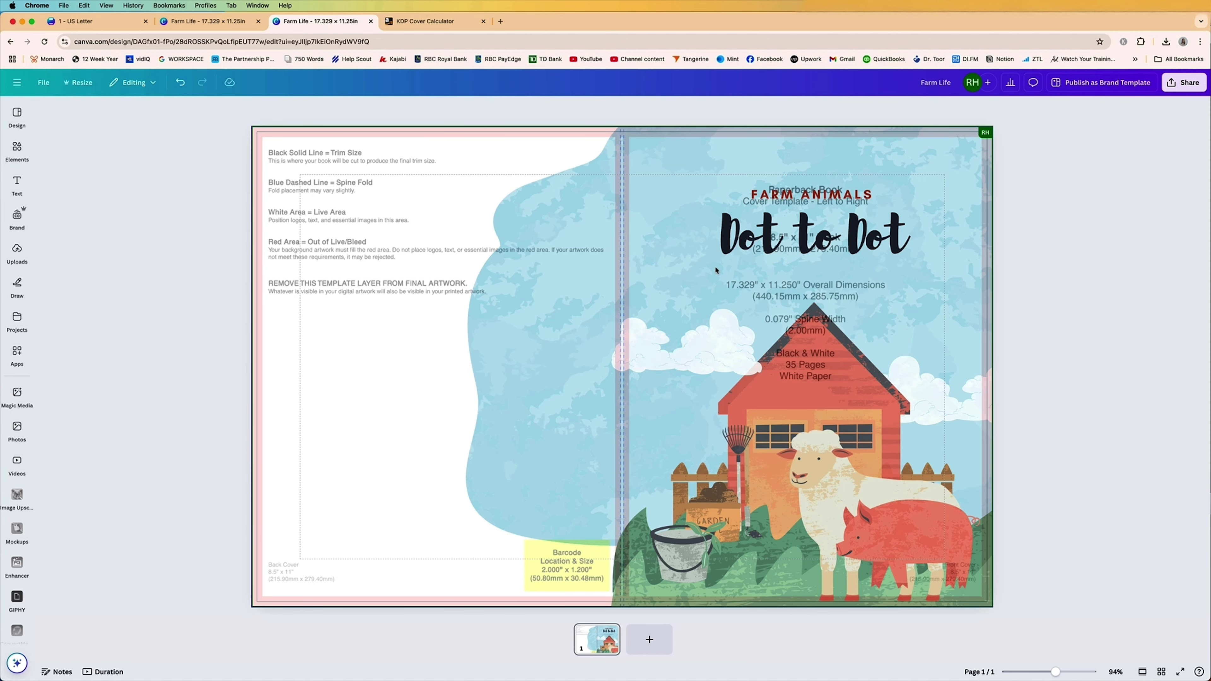
Step: Search the elements for "ribbon banner" and add the black ribbon banner to the front cover
{"action": "left_click", "coordinate": [16, 117]}
{"action": "left_click", "coordinate": [16, 151]}
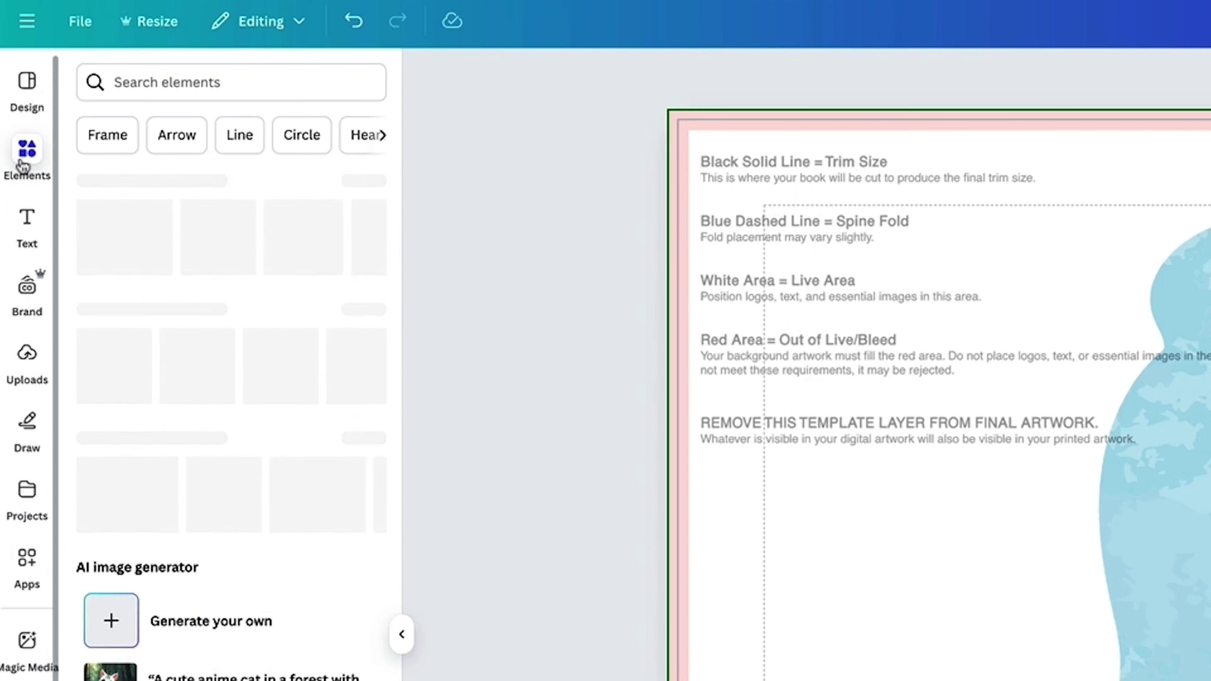
{"action": "type", "text": "RIBBON"}
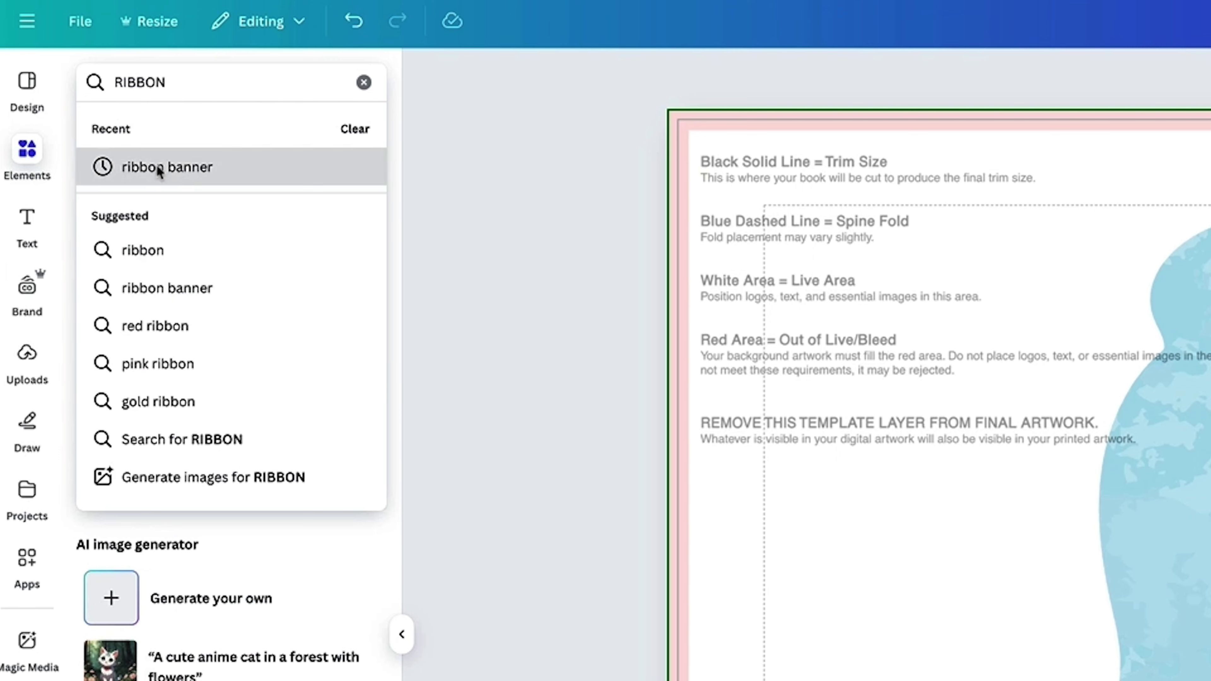
{"action": "left_click", "coordinate": [159, 168]}
{"action": "left_click", "coordinate": [265, 289]}
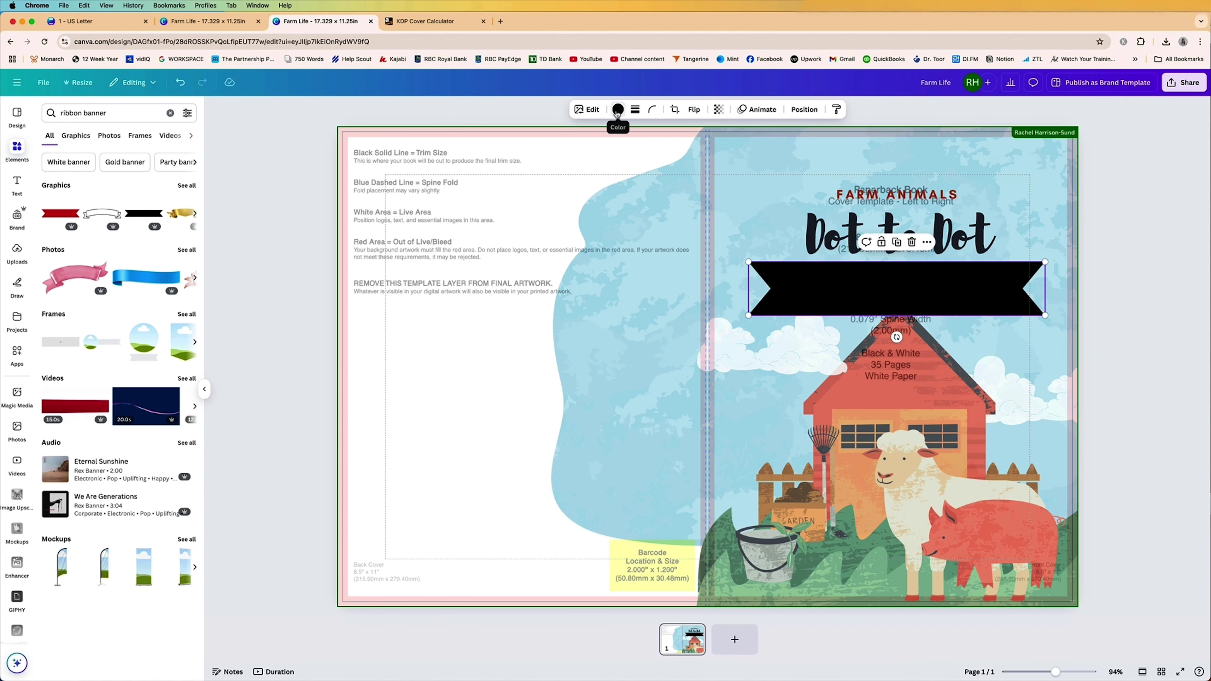
Step: Recolor the ribbon banner dark red, shrink it and place it beneath the "Dot to Dot" title
{"action": "left_click", "coordinate": [618, 110]}
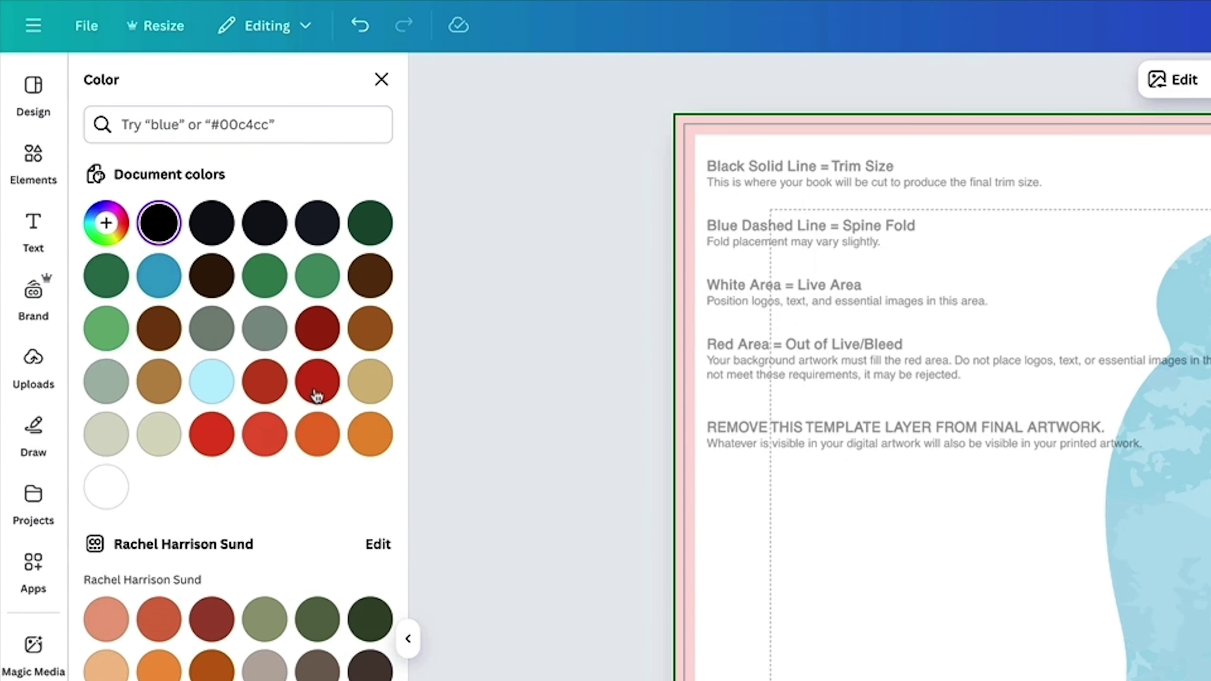
{"action": "left_click_drag", "start_coordinate": [806, 341], "coordinate": [919, 245]}
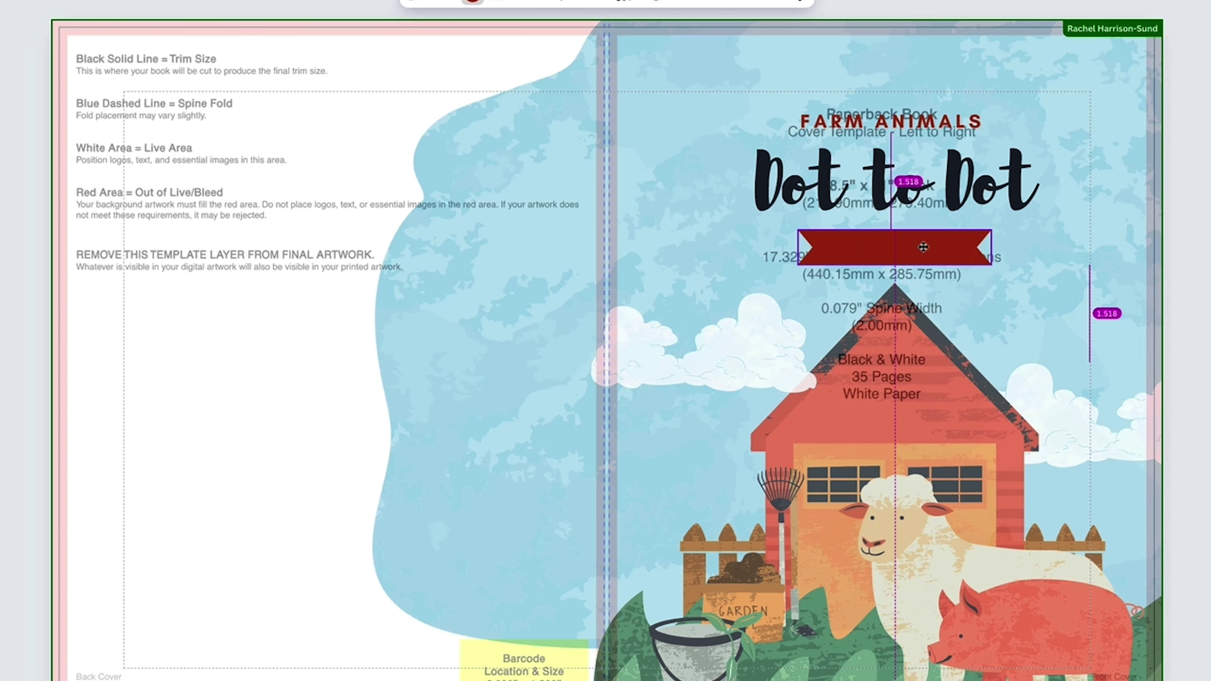
Step: Duplicate the "FARM ANIMALS" text and place the copy on the dark red ribbon, in front of it
{"action": "left_click", "coordinate": [941, 121]}
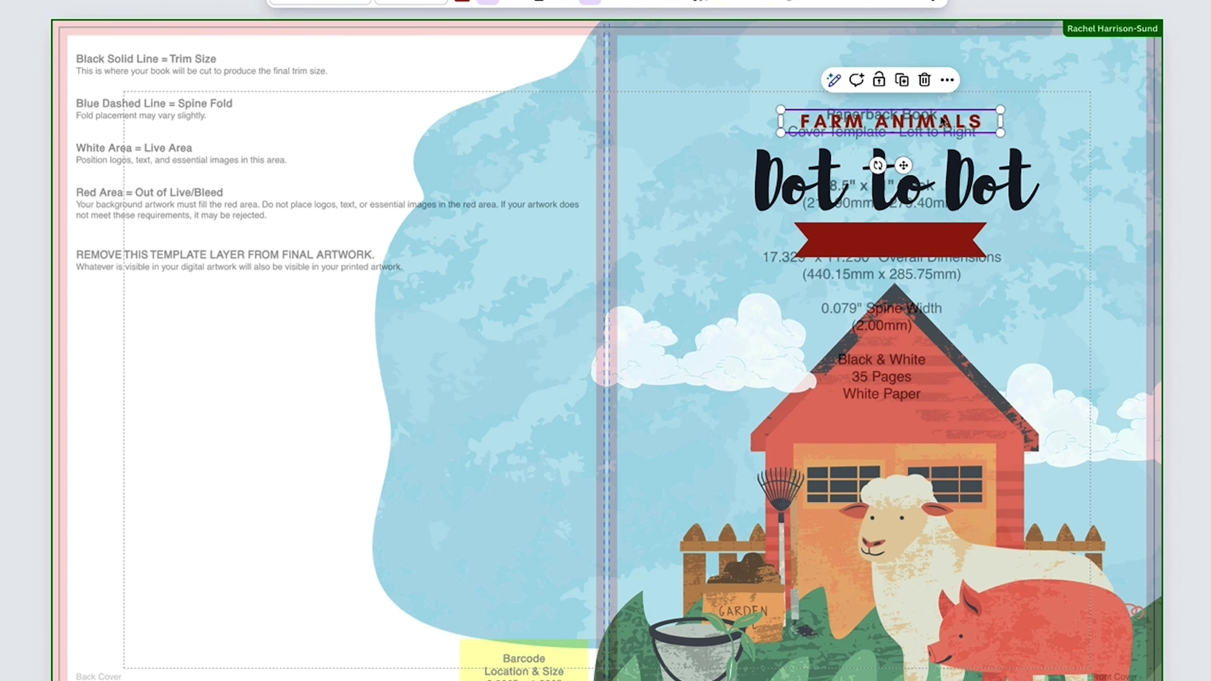
{"action": "left_click_drag", "start_coordinate": [941, 123], "coordinate": [931, 239]}
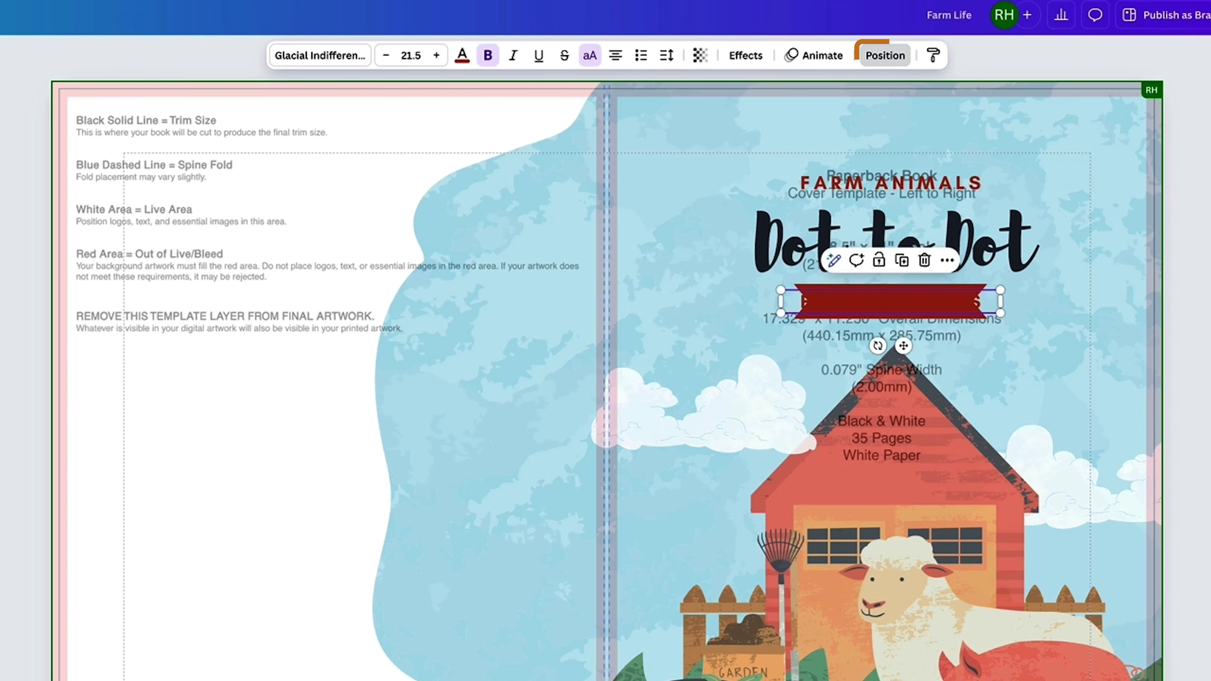
{"action": "left_click", "coordinate": [906, 59]}
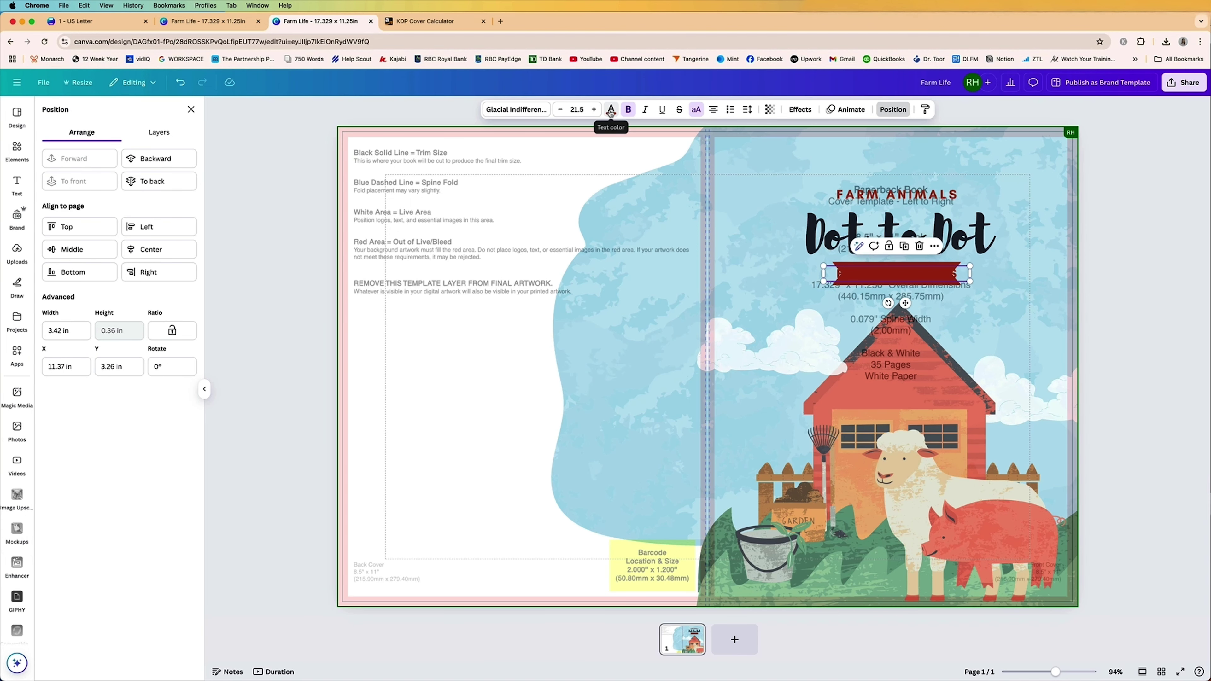
Step: Color the text on the ribbon white and change it to "KIDS AGES 4-8"
{"action": "left_click", "coordinate": [610, 111]}
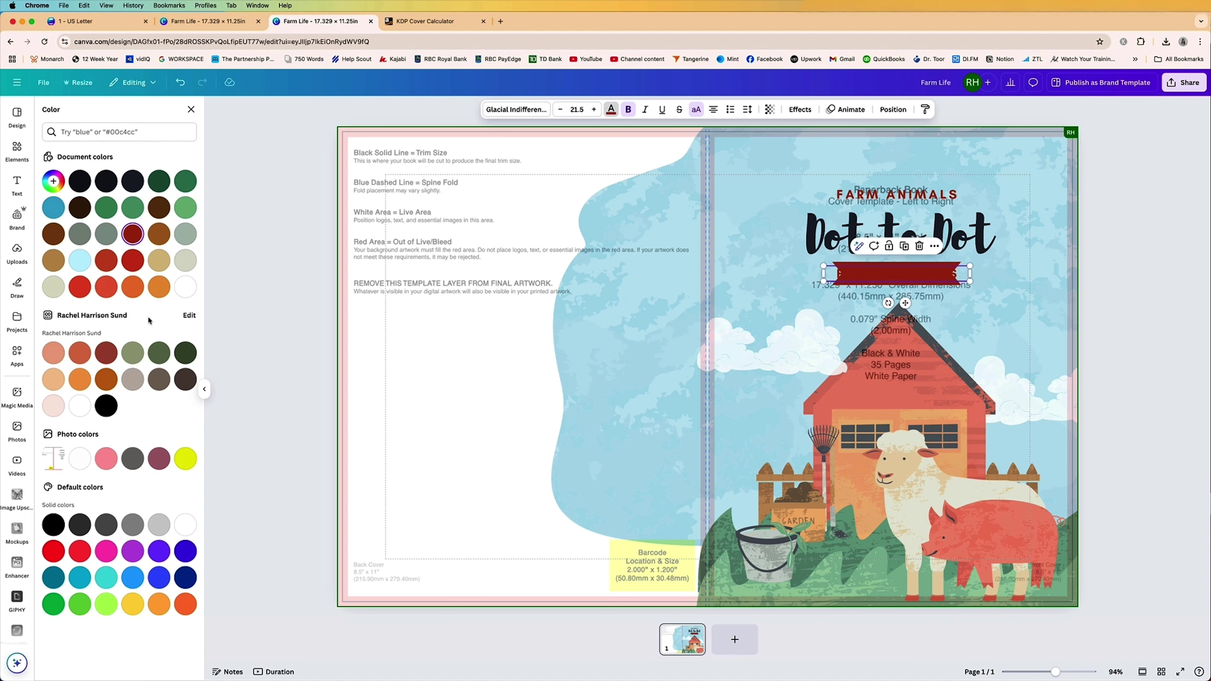
{"action": "left_click", "coordinate": [185, 287]}
{"action": "type", "text": "4-8"}
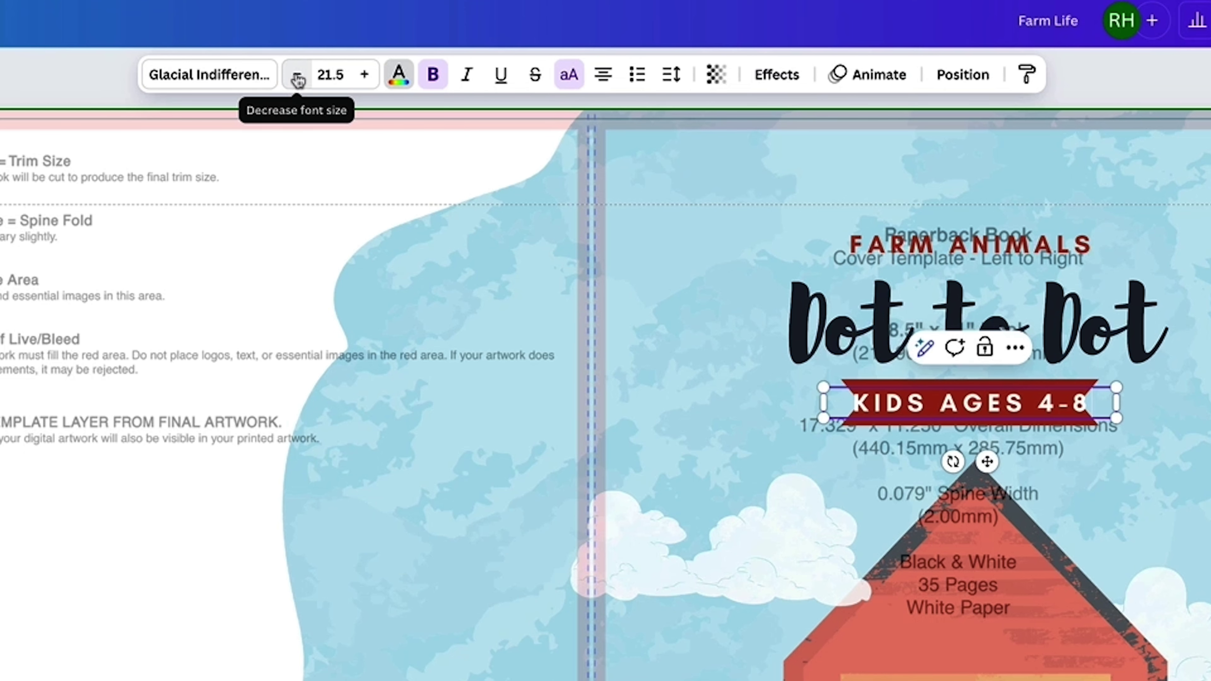
Step: Reduce the font size of the "KIDS AGES 4-8" text to 15.5
{"action": "left_click", "coordinate": [298, 77]}
{"action": "left_click", "coordinate": [297, 77]}
{"action": "left_click", "coordinate": [297, 78]}
{"action": "left_click", "coordinate": [297, 77]}
{"action": "left_click", "coordinate": [298, 77]}
{"action": "left_click", "coordinate": [298, 77]}
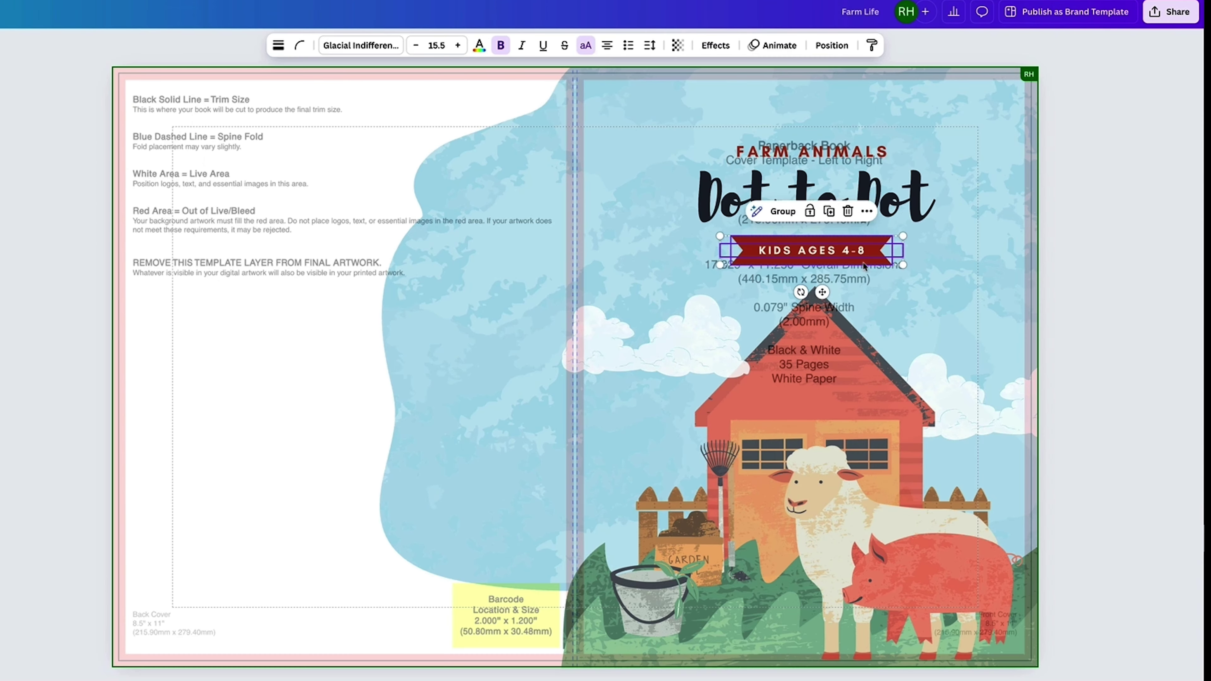
Step: Center-align the "FARM ANIMALS" text, the "Dot to Dot" title, the ribbon and its "KIDS AGES 4-8" text with each other
{"action": "left_click", "coordinate": [865, 205], "text": "shift"}
{"action": "left_click", "coordinate": [842, 152], "text": "shift"}
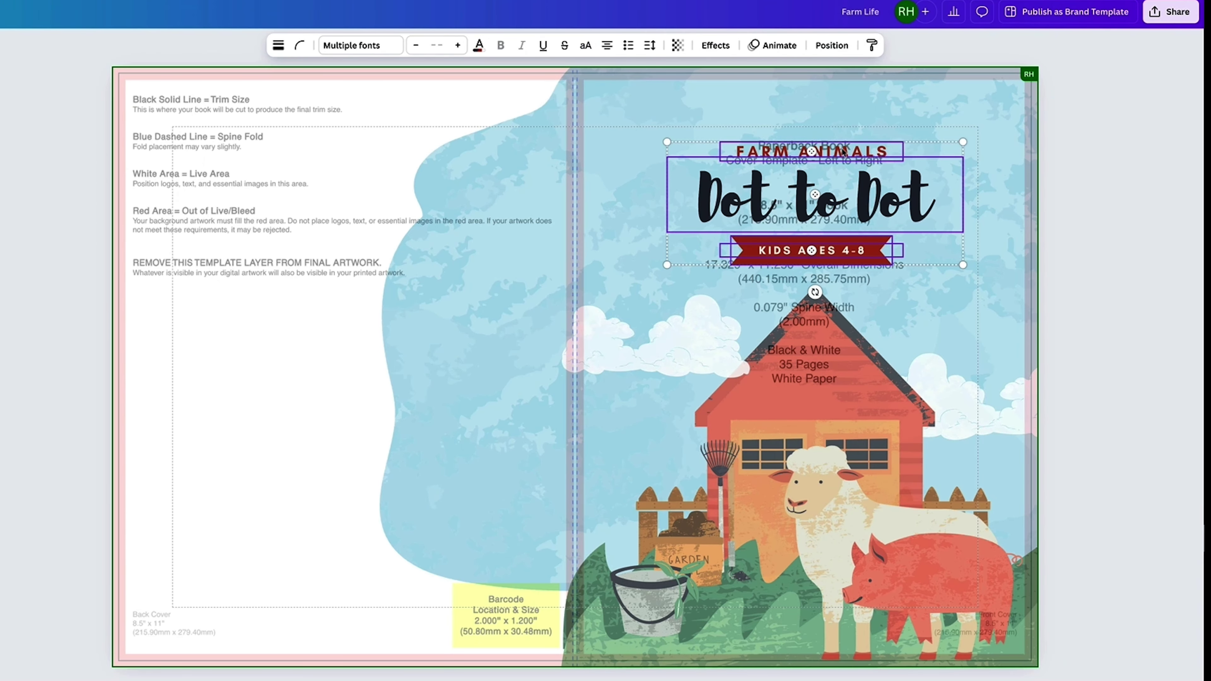
{"action": "left_click", "coordinate": [831, 46]}
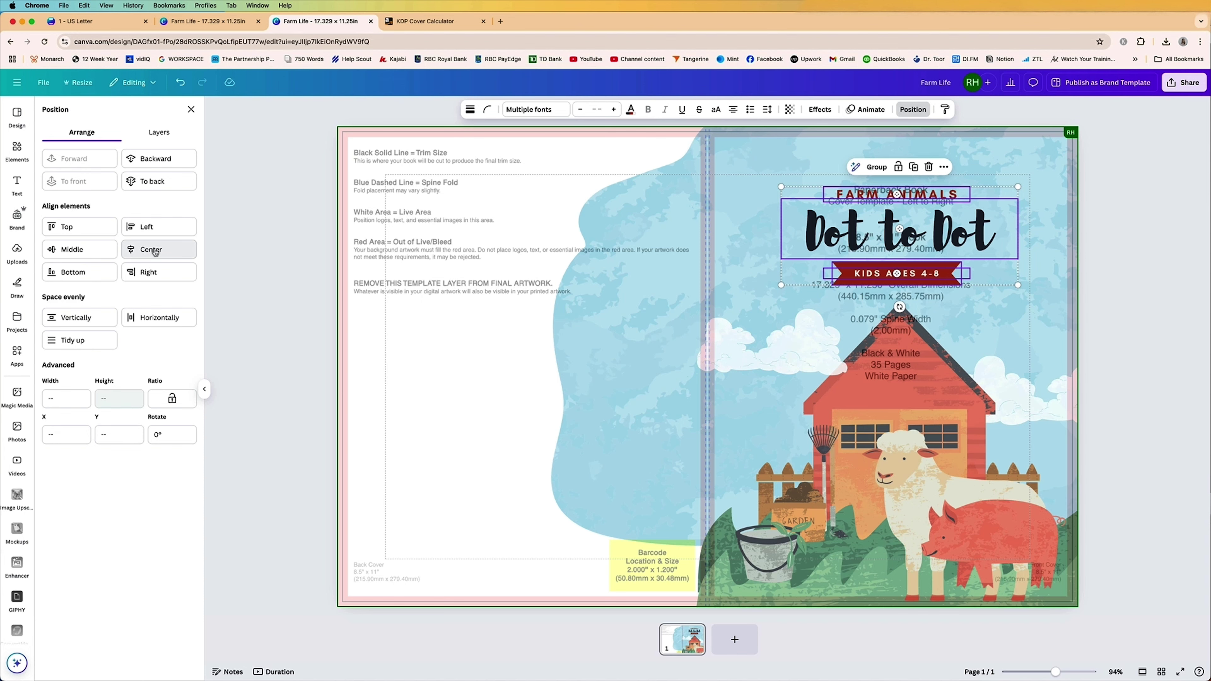
{"action": "left_click", "coordinate": [156, 252]}
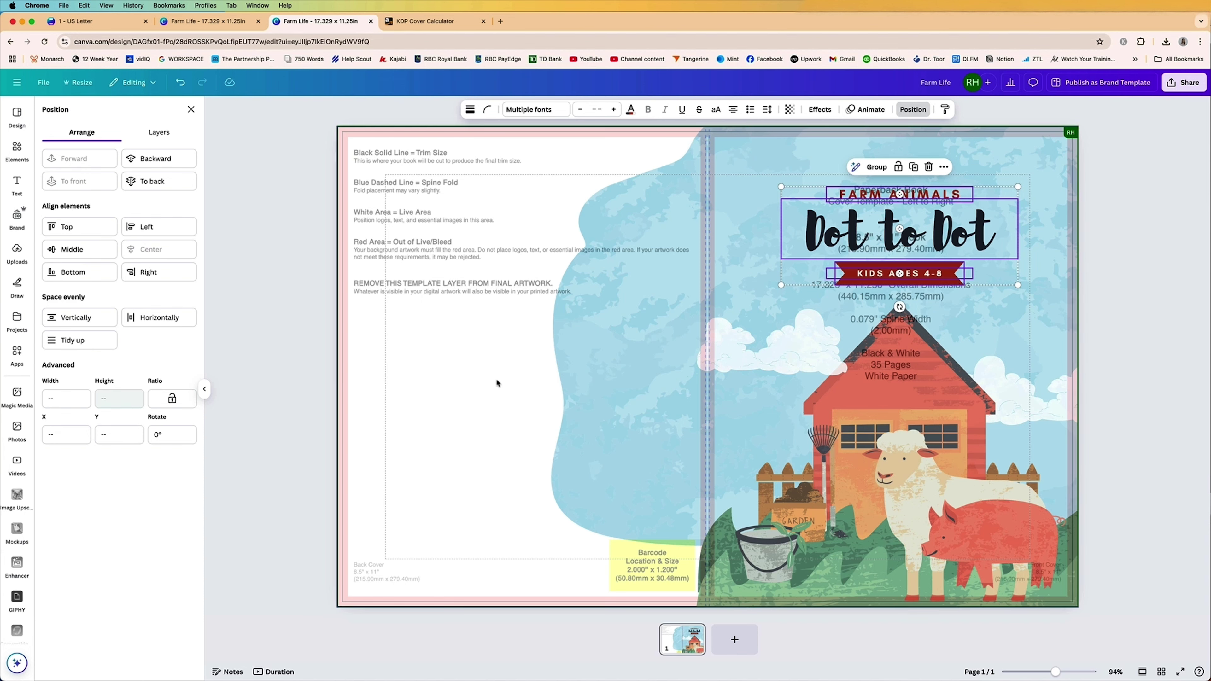
Step: Add a square shape and stretch it to about 8.63 in wide and 11.39 in high, covering the back cover up to the spine fold
{"action": "left_click", "coordinate": [16, 149]}
{"action": "left_click", "coordinate": [54, 249]}
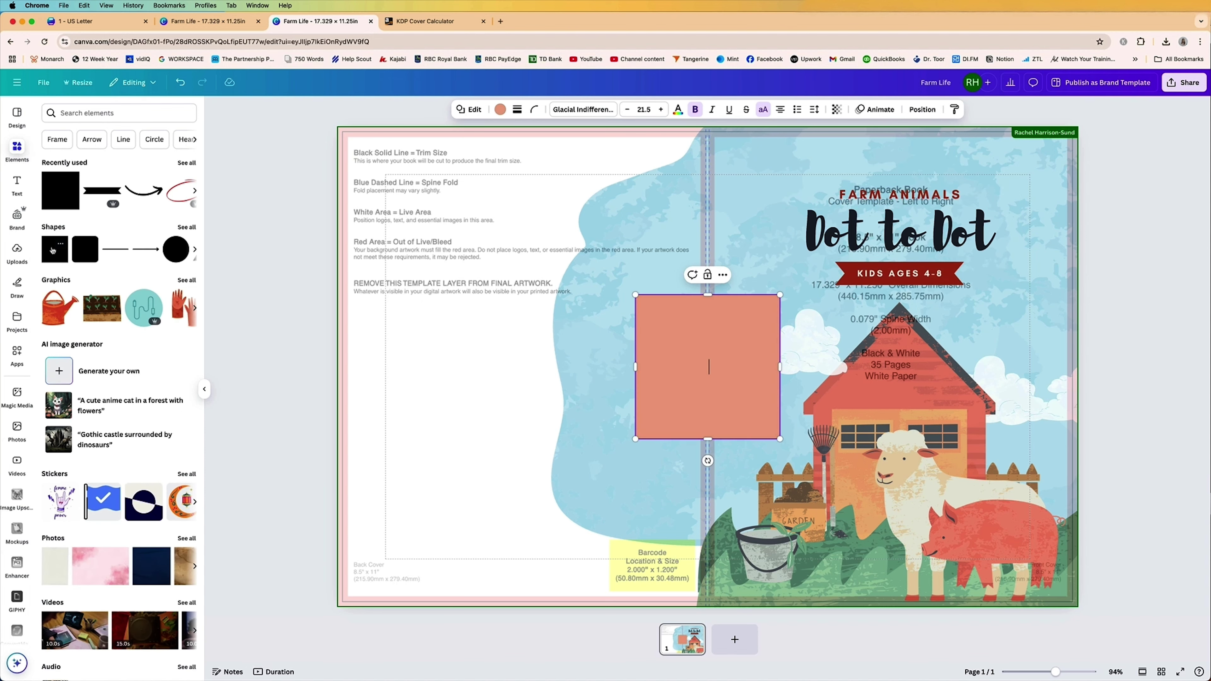
{"action": "left_click_drag", "start_coordinate": [636, 303], "coordinate": [366, 178]}
{"action": "left_click_drag", "start_coordinate": [481, 271], "coordinate": [704, 612]}
{"action": "scroll", "coordinate": [704, 613], "scroll_direction": "up", "scroll_amount": 5}
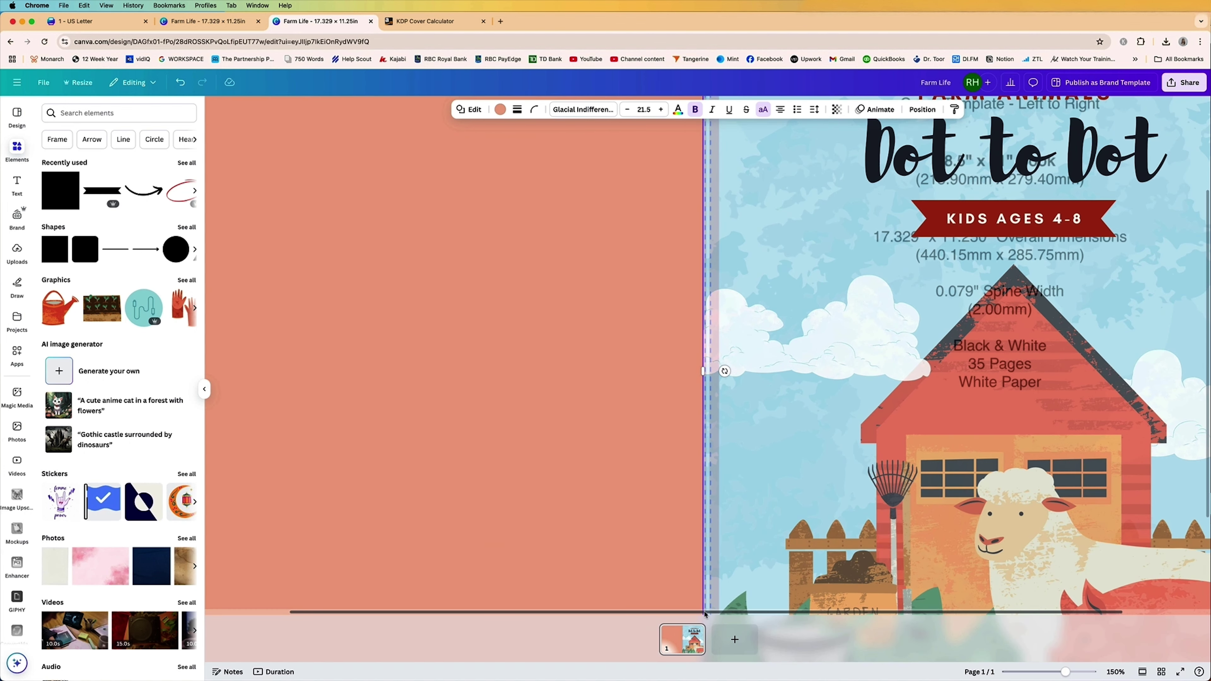
{"action": "scroll", "coordinate": [705, 615], "scroll_direction": "down", "scroll_amount": 3}
{"action": "left_click_drag", "start_coordinate": [634, 37], "coordinate": [634, 35]}
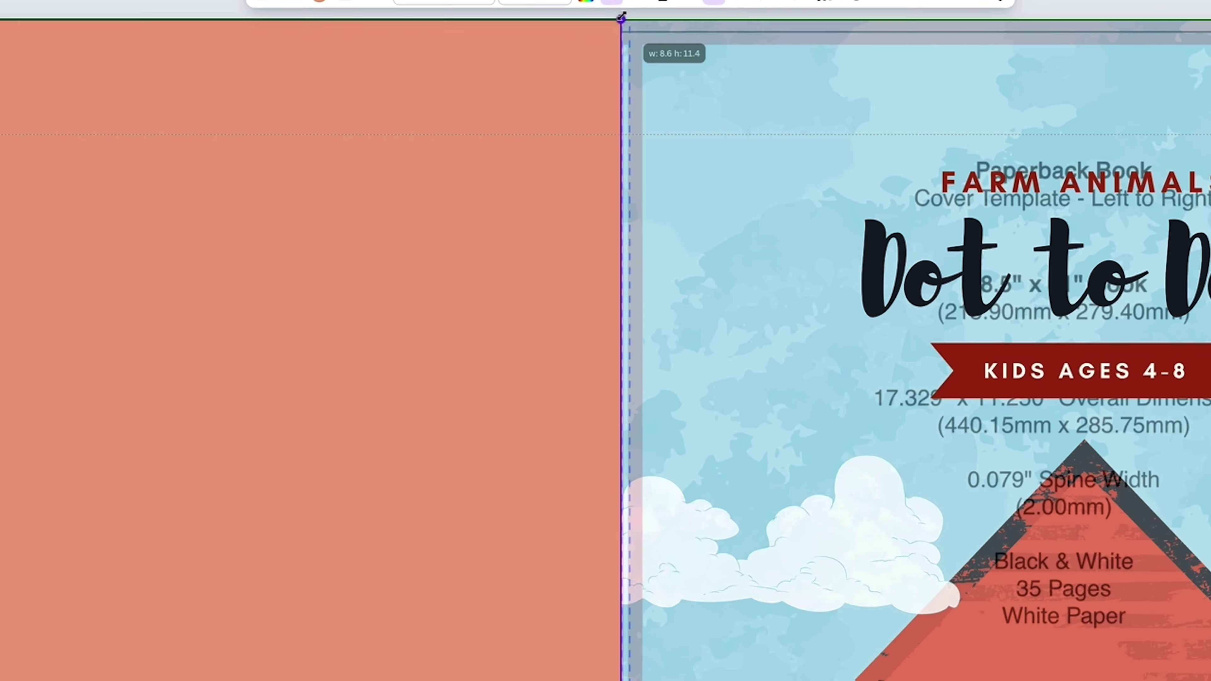
{"action": "key", "text": "Left"}
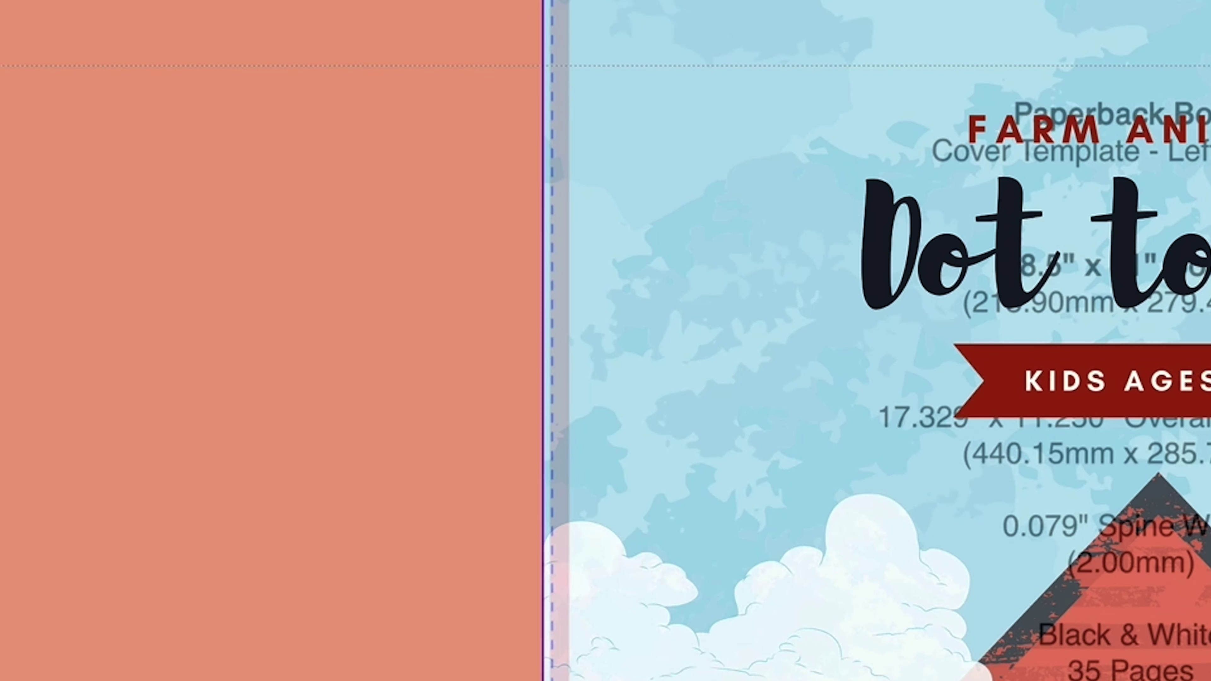
Step: Color the back cover rectangle dark green and move its layer just below the KDP template layer
{"action": "left_click", "coordinate": [80, 207]}
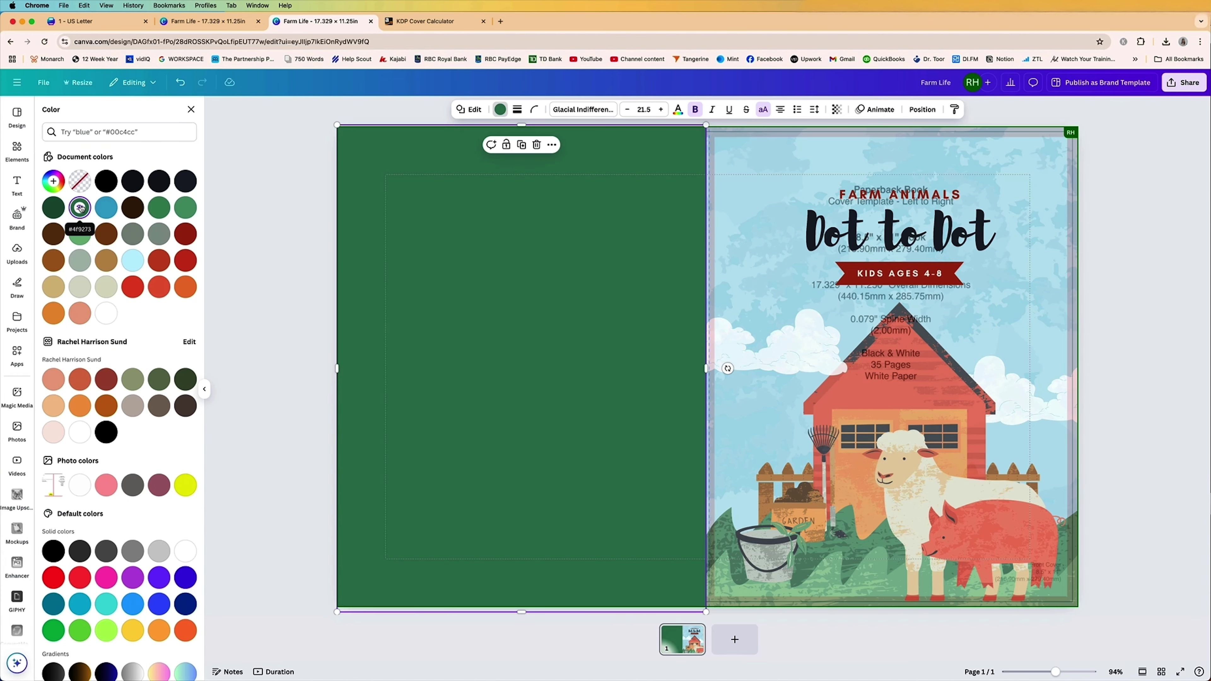
{"action": "left_click", "coordinate": [926, 113]}
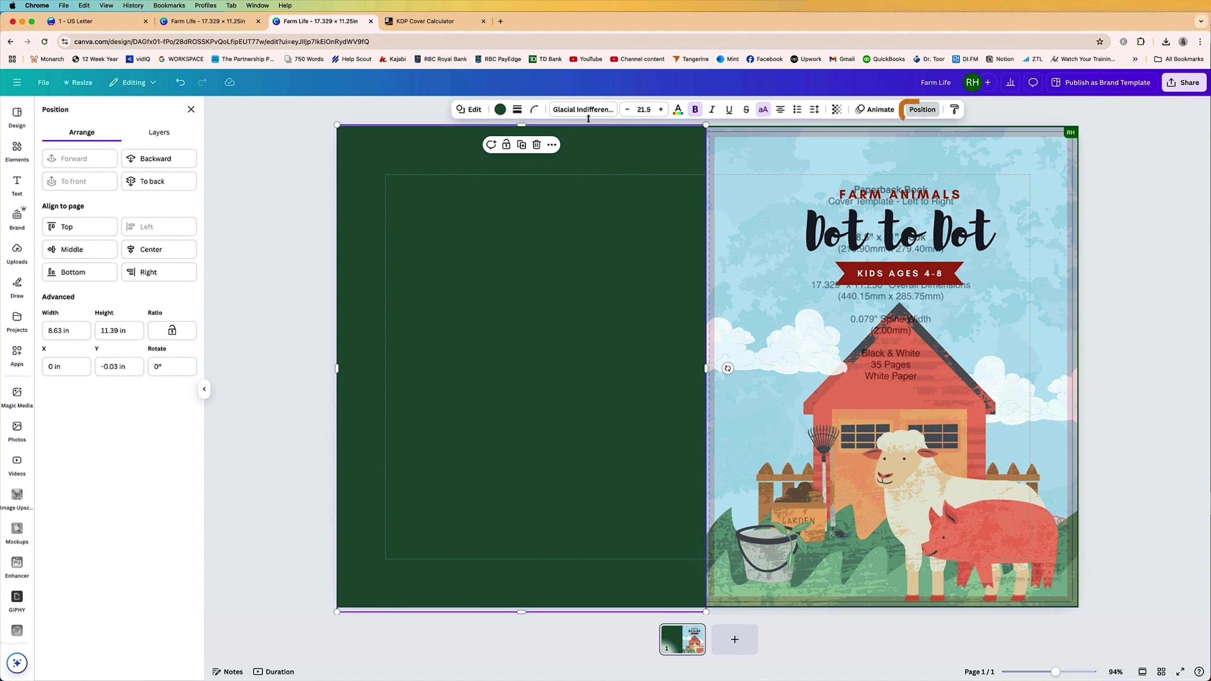
{"action": "left_click", "coordinate": [157, 133]}
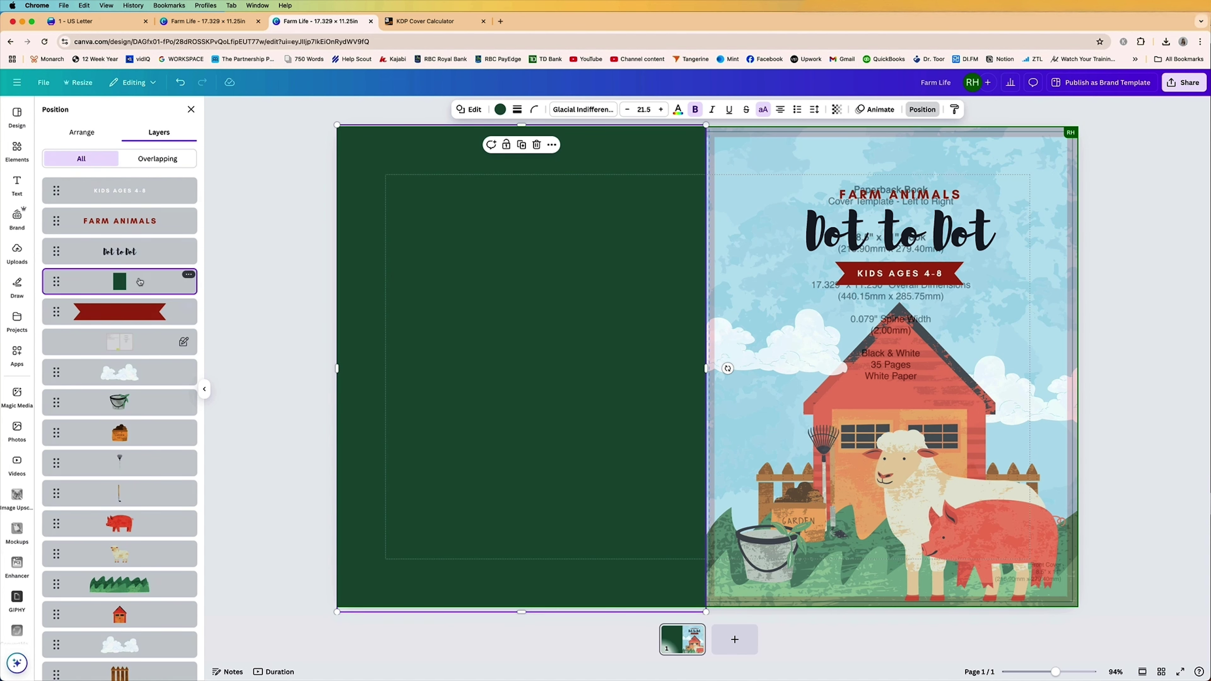
{"action": "left_click_drag", "start_coordinate": [143, 285], "coordinate": [147, 364]}
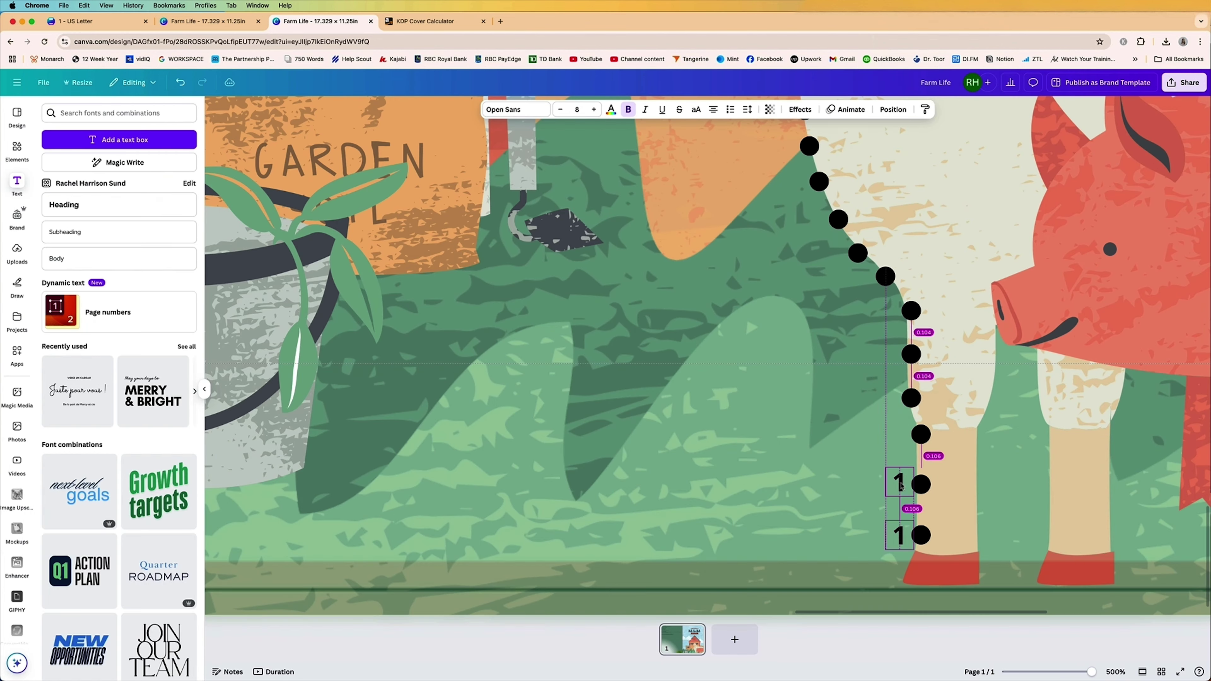
Step: Place copies of the "1" label beside the dots going up the sheep's front leg and number them 2 to 7
{"action": "type", "text": "2"}
{"action": "type", "text": "3"}
{"action": "left_click_drag", "start_coordinate": [899, 483], "coordinate": [887, 398]}
{"action": "type", "text": "4567"}
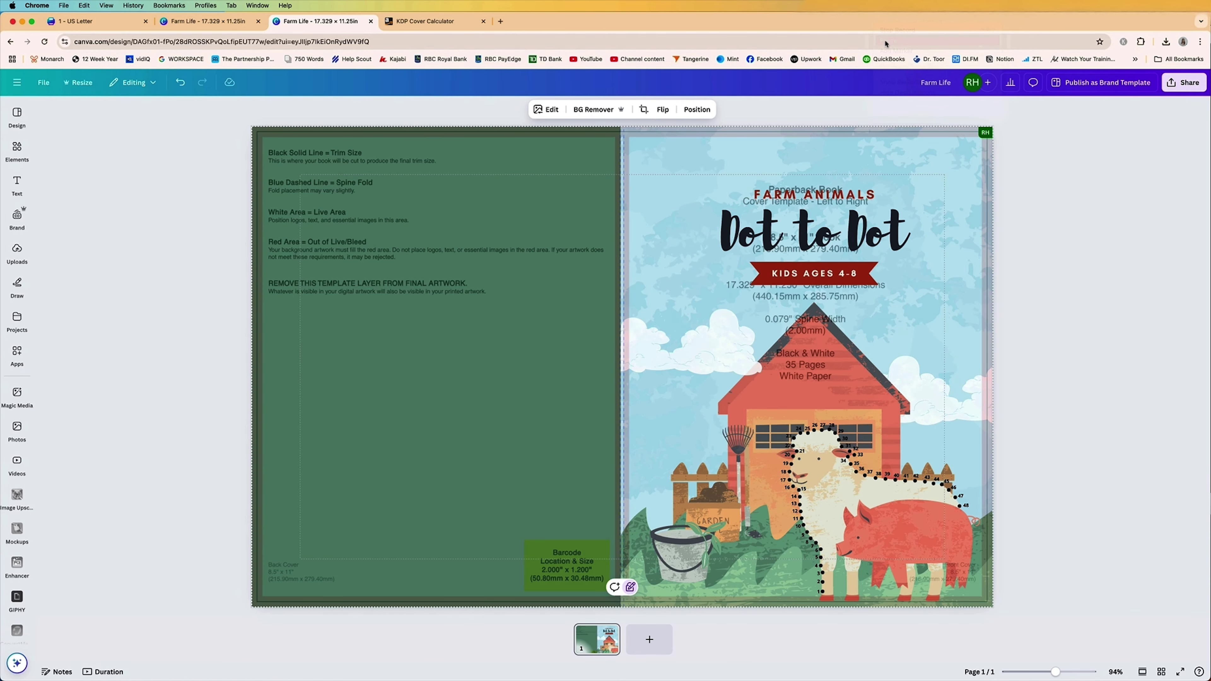
Step: Unlock the KDP template layer above the green back cover rectangle and delete it
{"action": "left_click", "coordinate": [694, 111]}
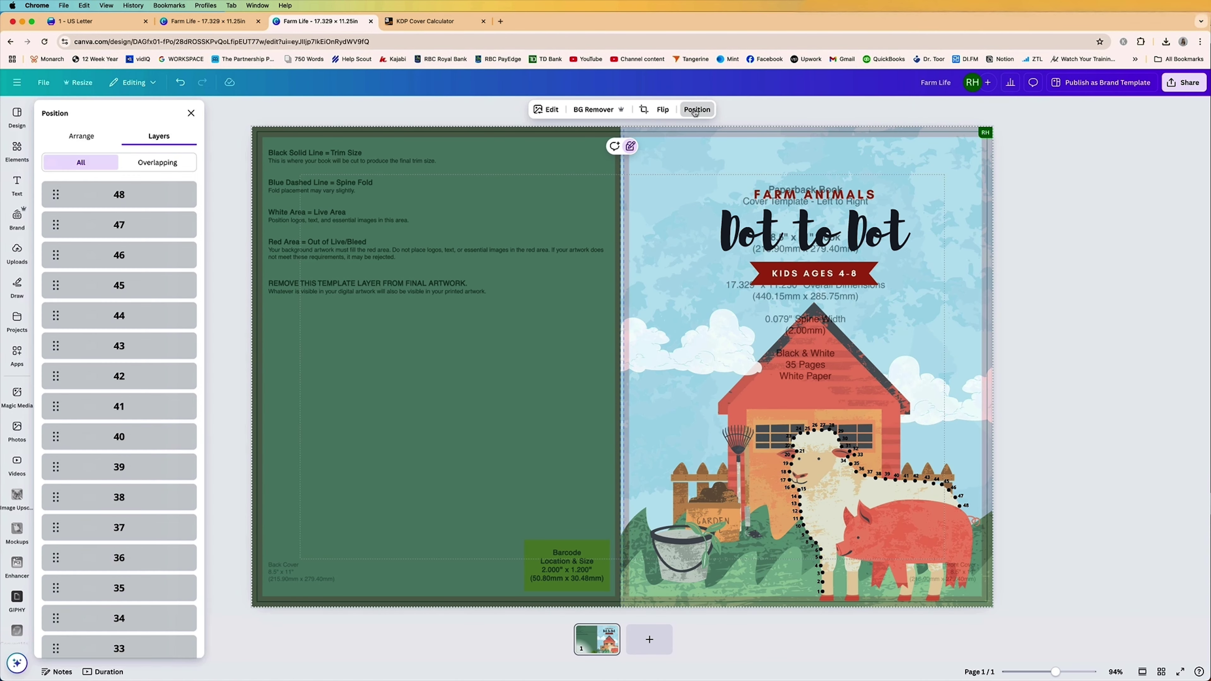
{"action": "scroll", "coordinate": [93, 551], "scroll_direction": "down", "scroll_amount": 5}
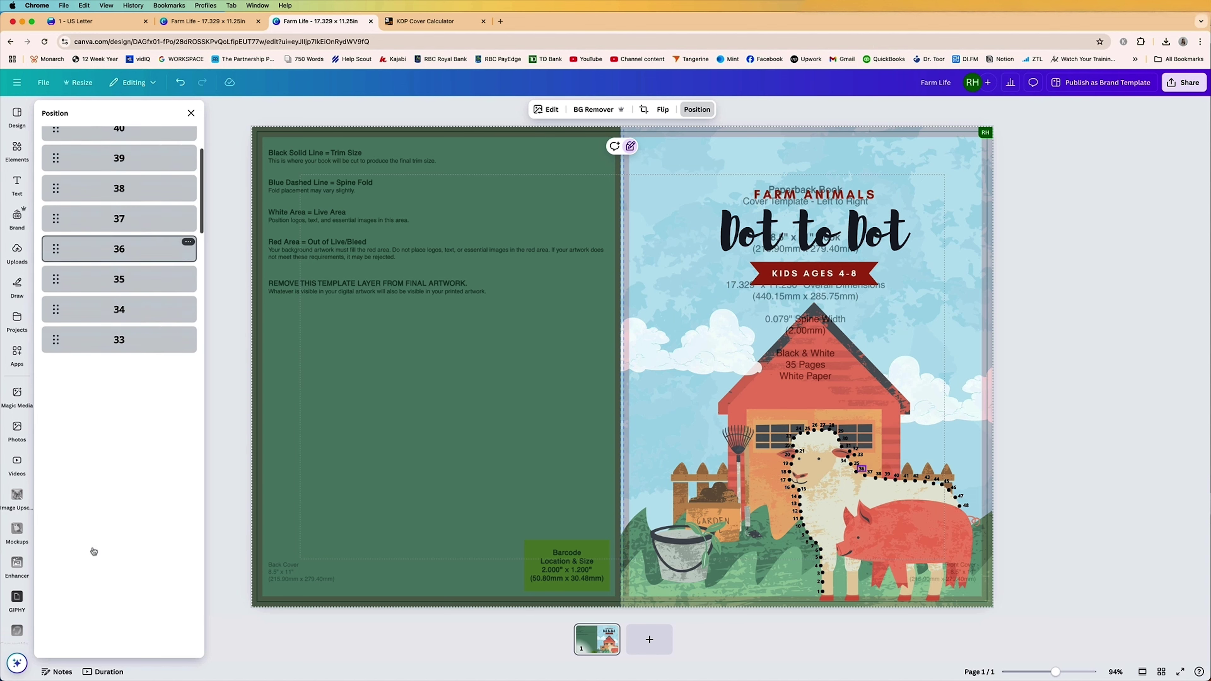
{"action": "scroll", "coordinate": [93, 551], "scroll_direction": "down", "scroll_amount": 15}
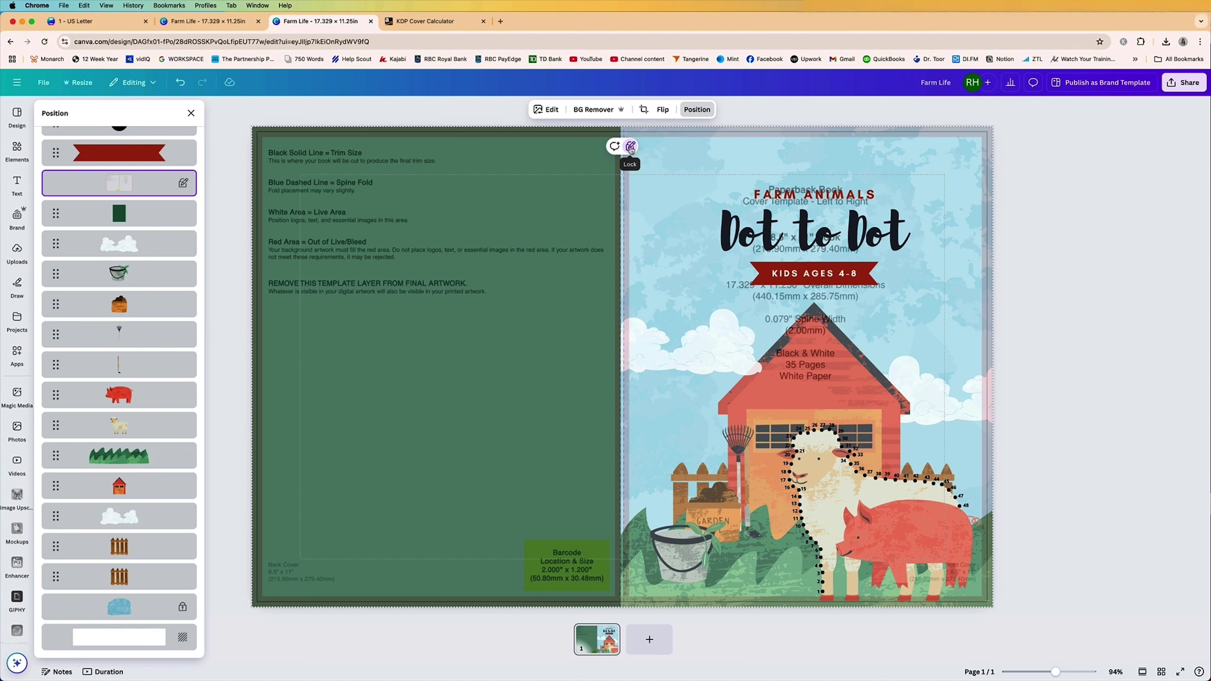
{"action": "left_click", "coordinate": [629, 147]}
{"action": "left_click", "coordinate": [188, 177]}
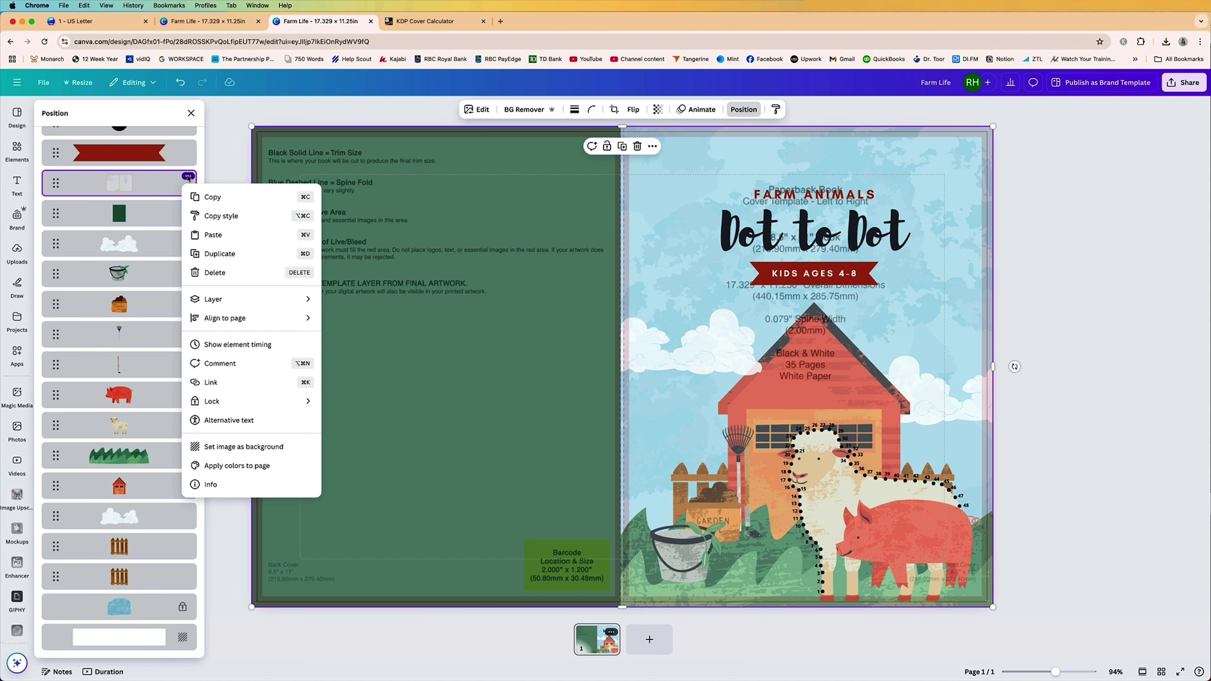
{"action": "left_click", "coordinate": [213, 273]}
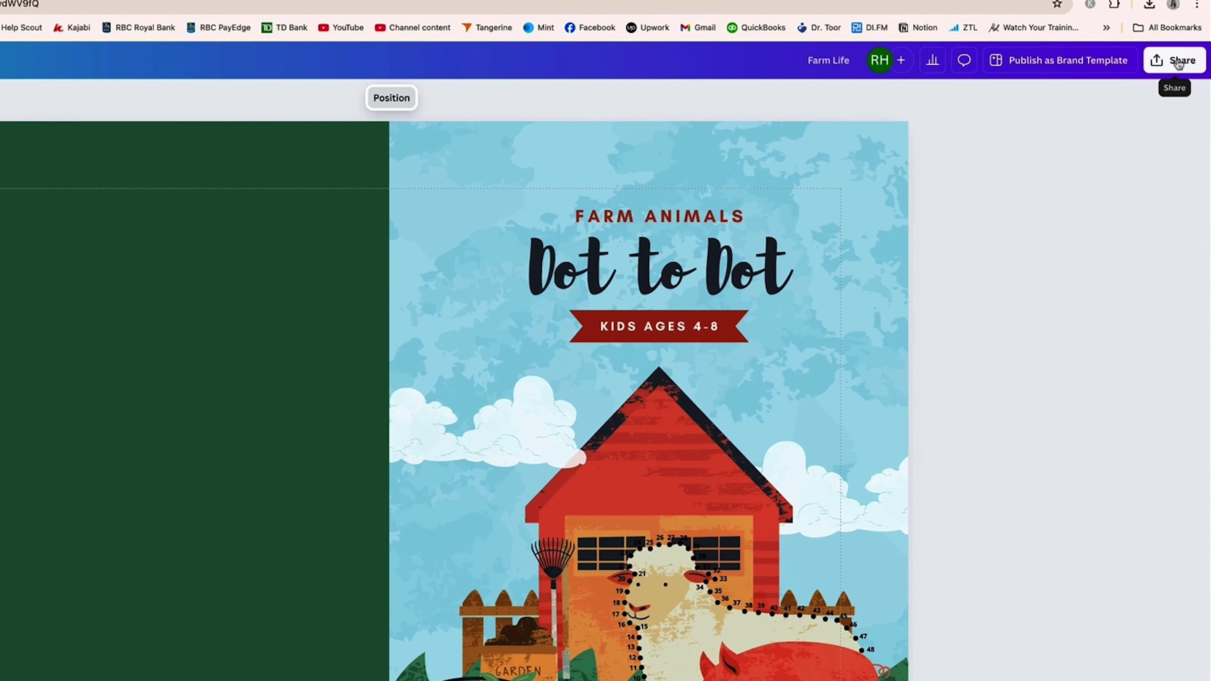
Step: Download the finished cover design with PDF Print as the file type
{"action": "left_click", "coordinate": [1180, 83]}
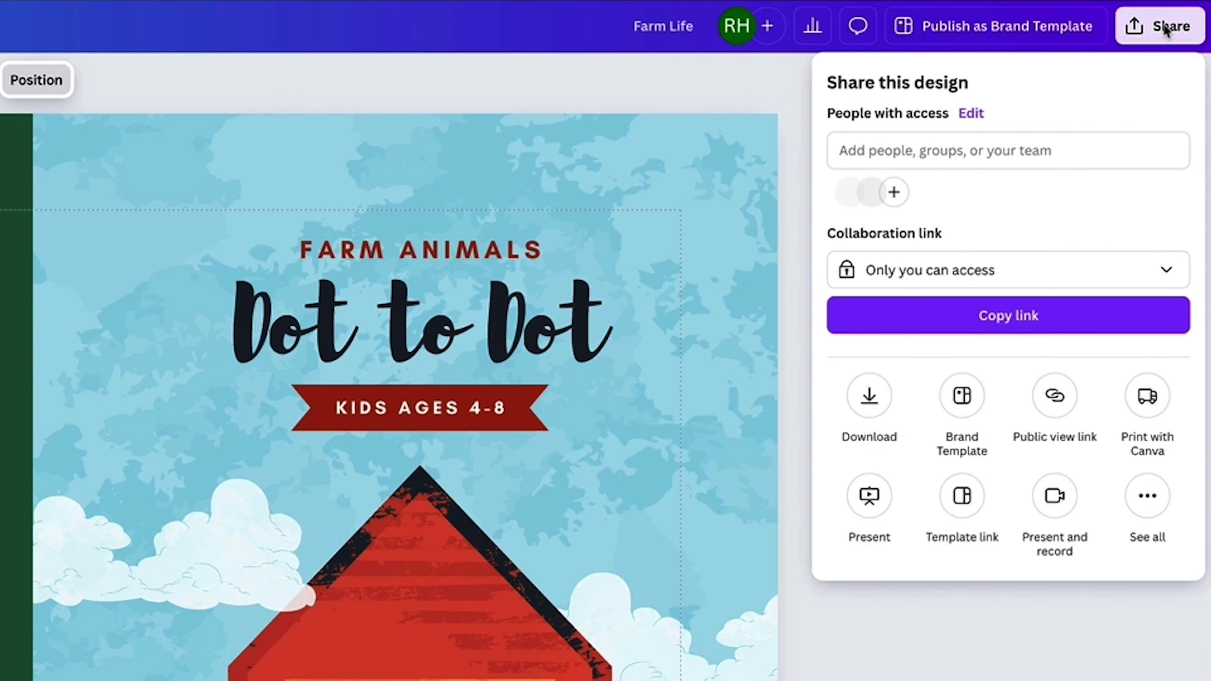
{"action": "left_click", "coordinate": [869, 397]}
{"action": "left_click", "coordinate": [908, 384]}
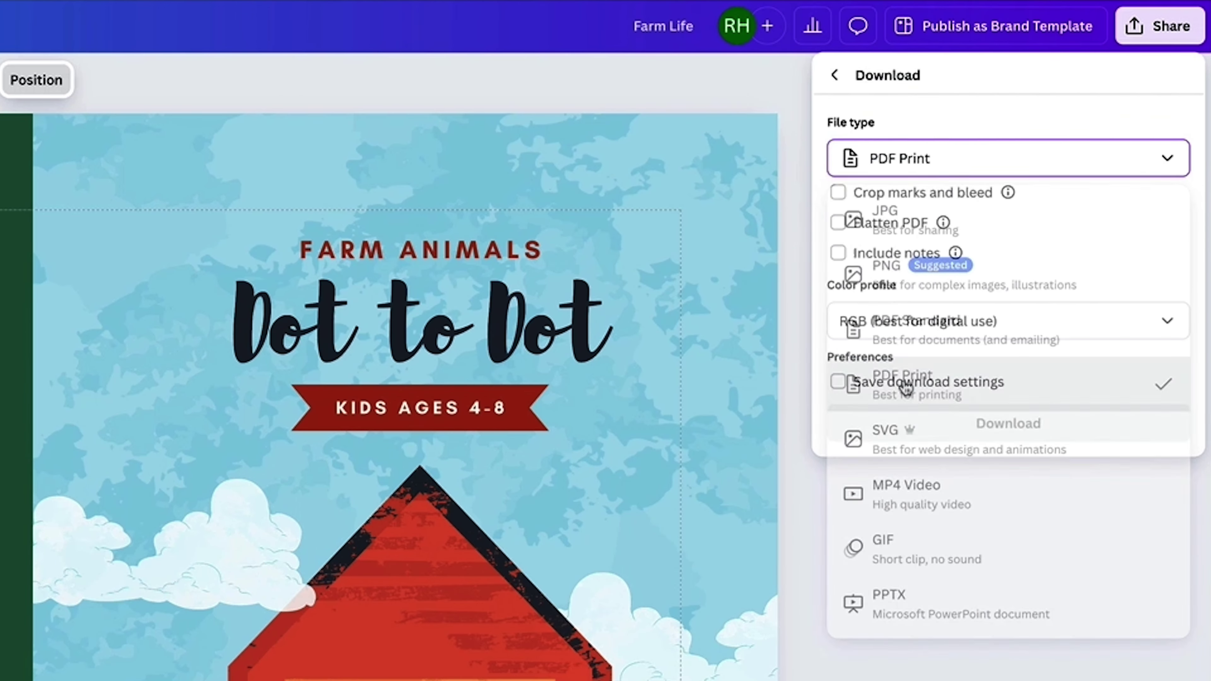
{"action": "left_click", "coordinate": [991, 423]}
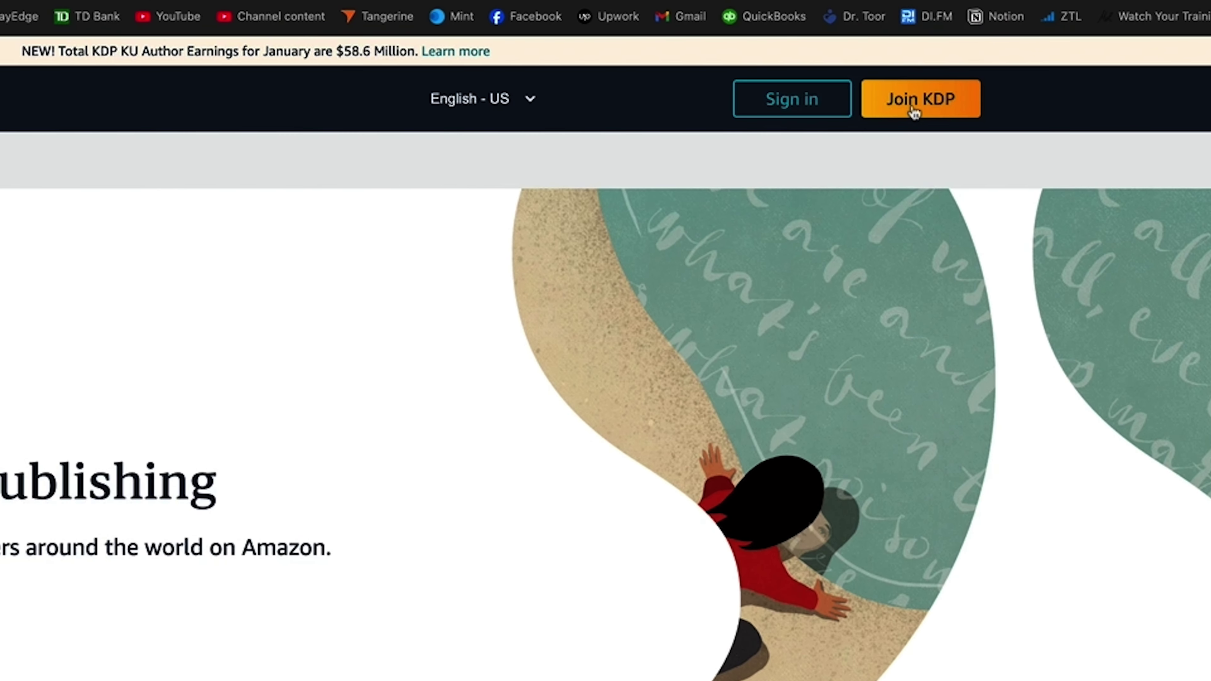
Step: Switch to Amazon KDP, join with an account and start creating a new paperback title
{"action": "left_click", "coordinate": [915, 100]}
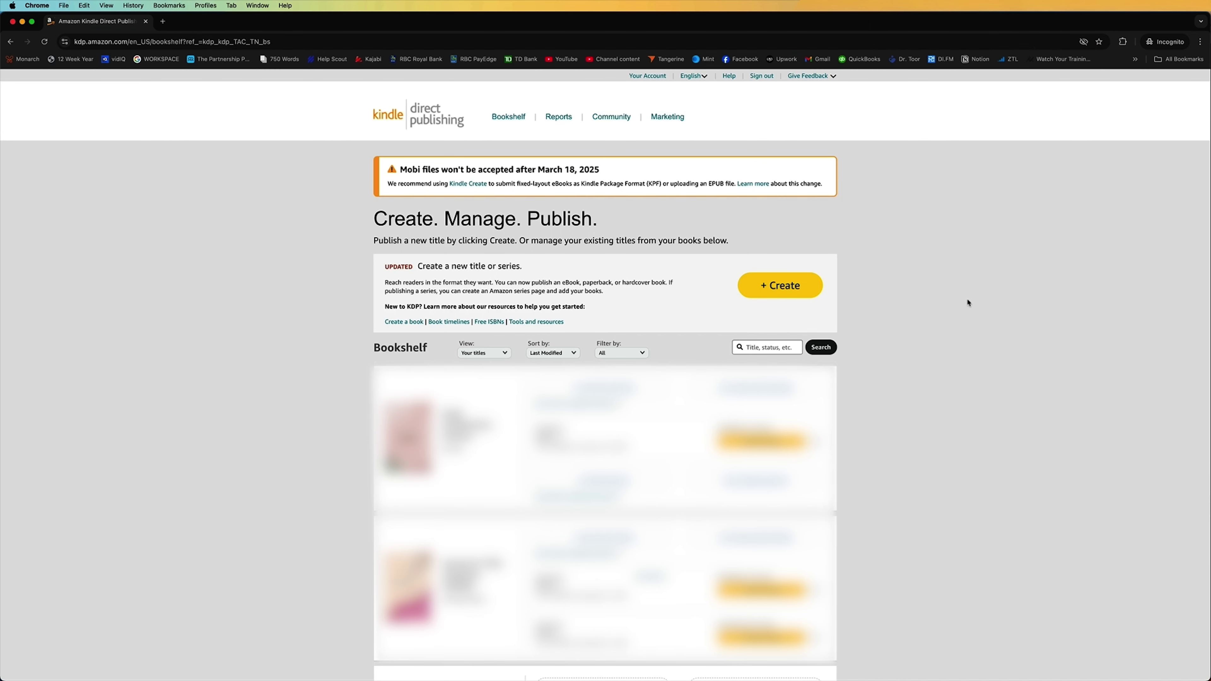
{"action": "left_click", "coordinate": [783, 288]}
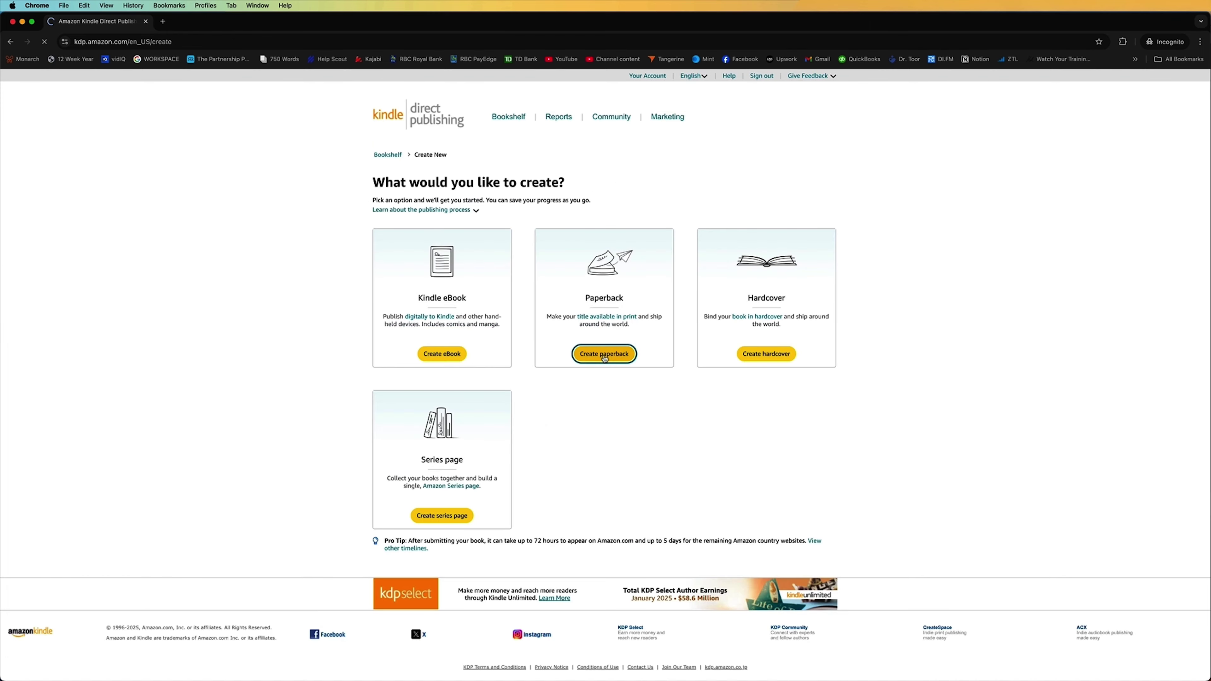
{"action": "left_click", "coordinate": [525, 328]}
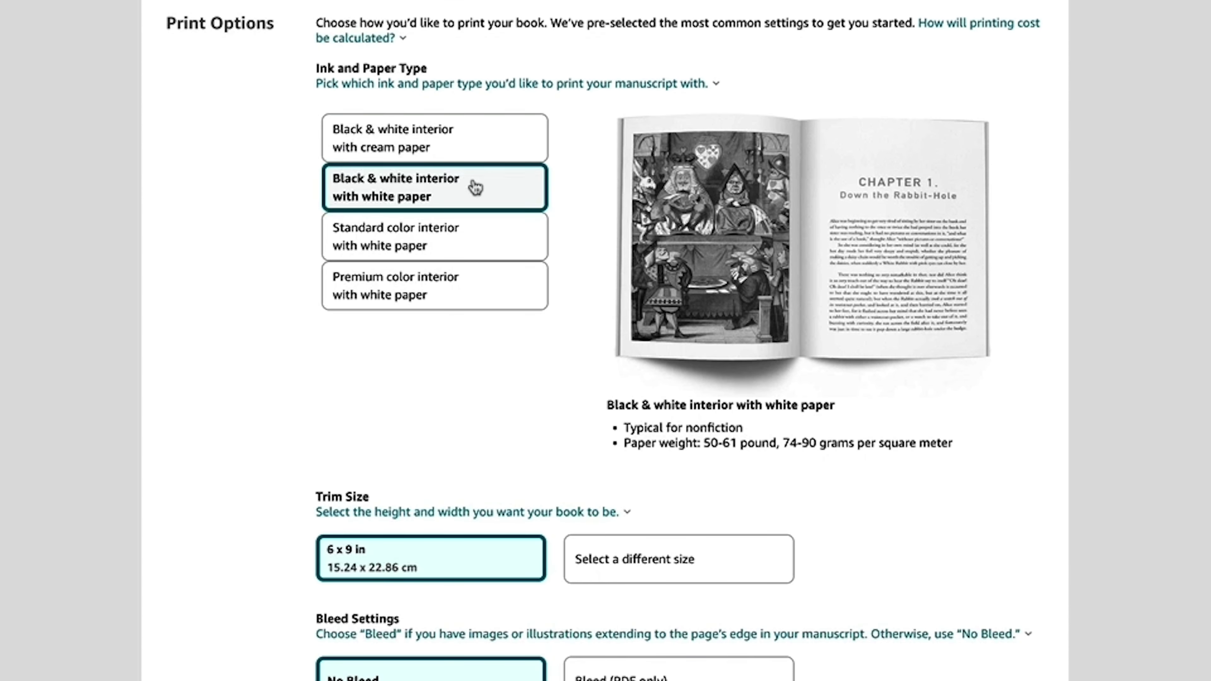
Step: Set the paperback's trim size to 8.5 x 11 in and its cover finish to Glossy
{"action": "scroll", "coordinate": [474, 187], "scroll_direction": "down", "scroll_amount": 8}
{"action": "left_click", "coordinate": [634, 186]}
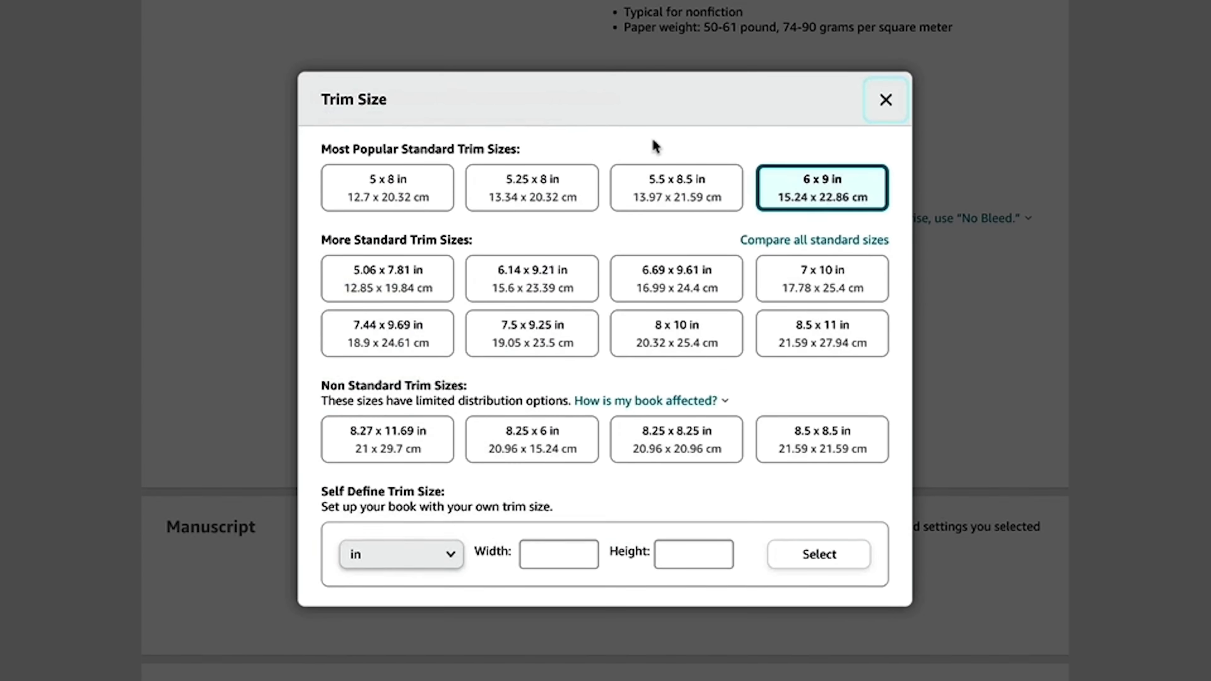
{"action": "left_click", "coordinate": [837, 329]}
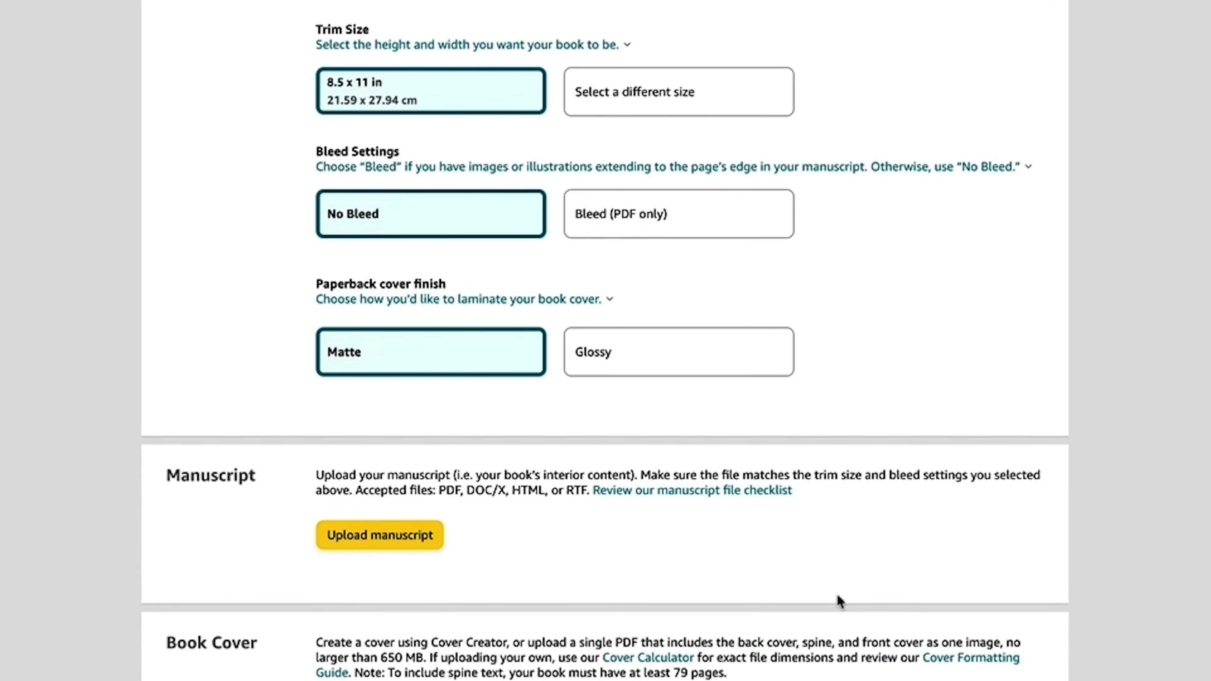
{"action": "left_click", "coordinate": [619, 366]}
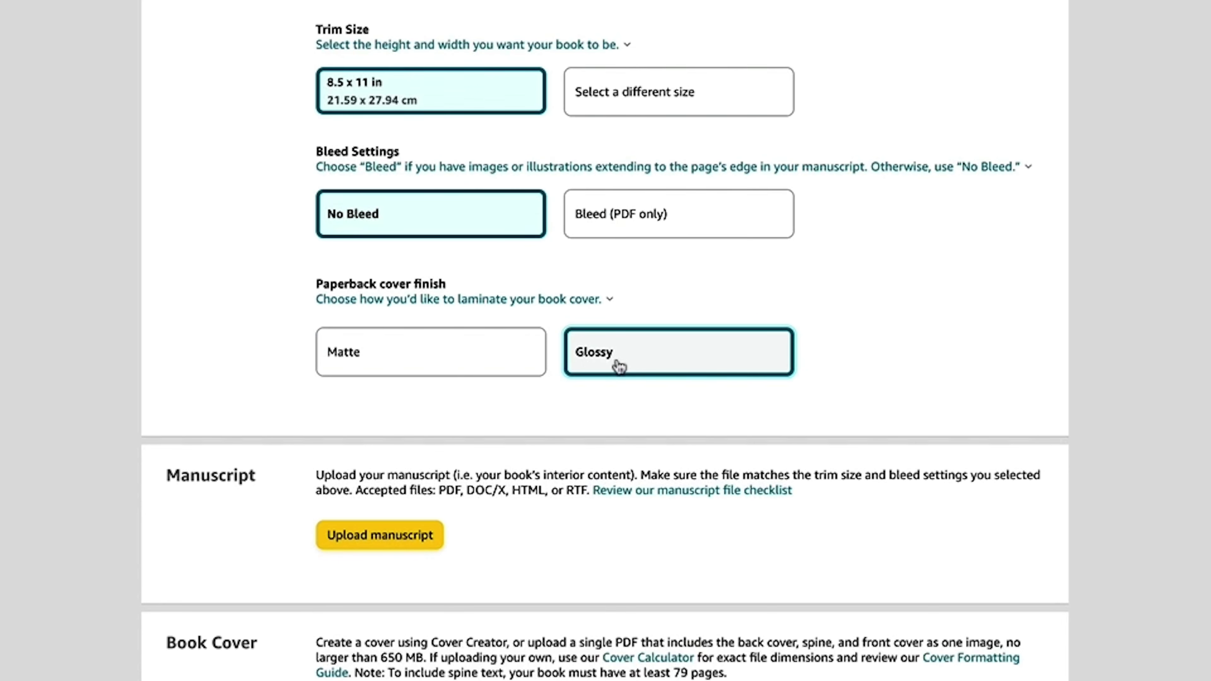
Step: Upload 1.pdf as the manuscript and choose to upload an existing print-ready PDF cover
{"action": "scroll", "coordinate": [384, 338], "scroll_direction": "down", "scroll_amount": 3}
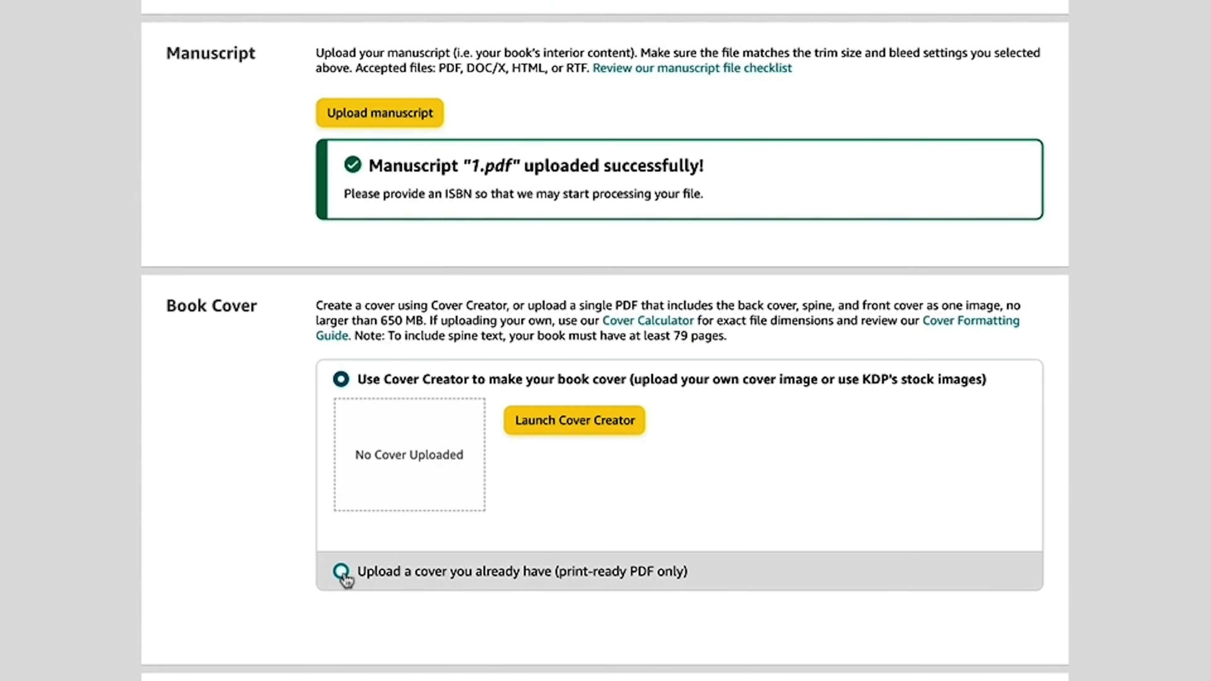
{"action": "left_click", "coordinate": [341, 568]}
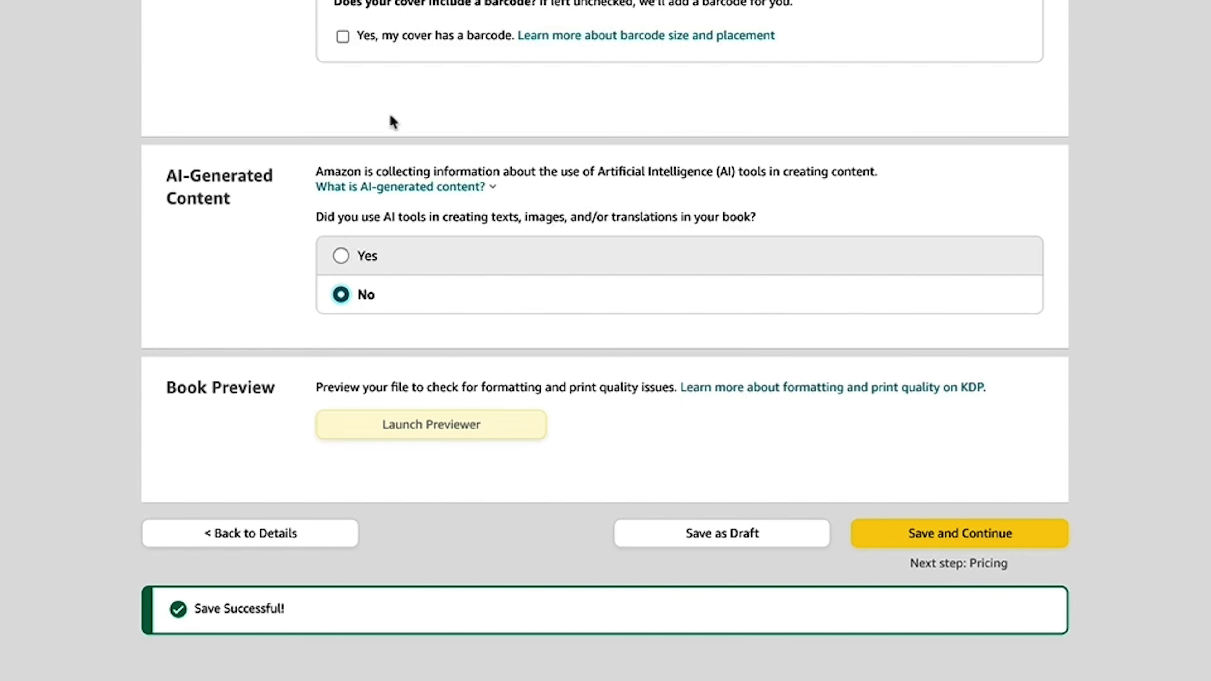
Step: Declare AI use as Yes, with many AI-generated images with extensive editing and Canva as the image tool
{"action": "left_click", "coordinate": [341, 256]}
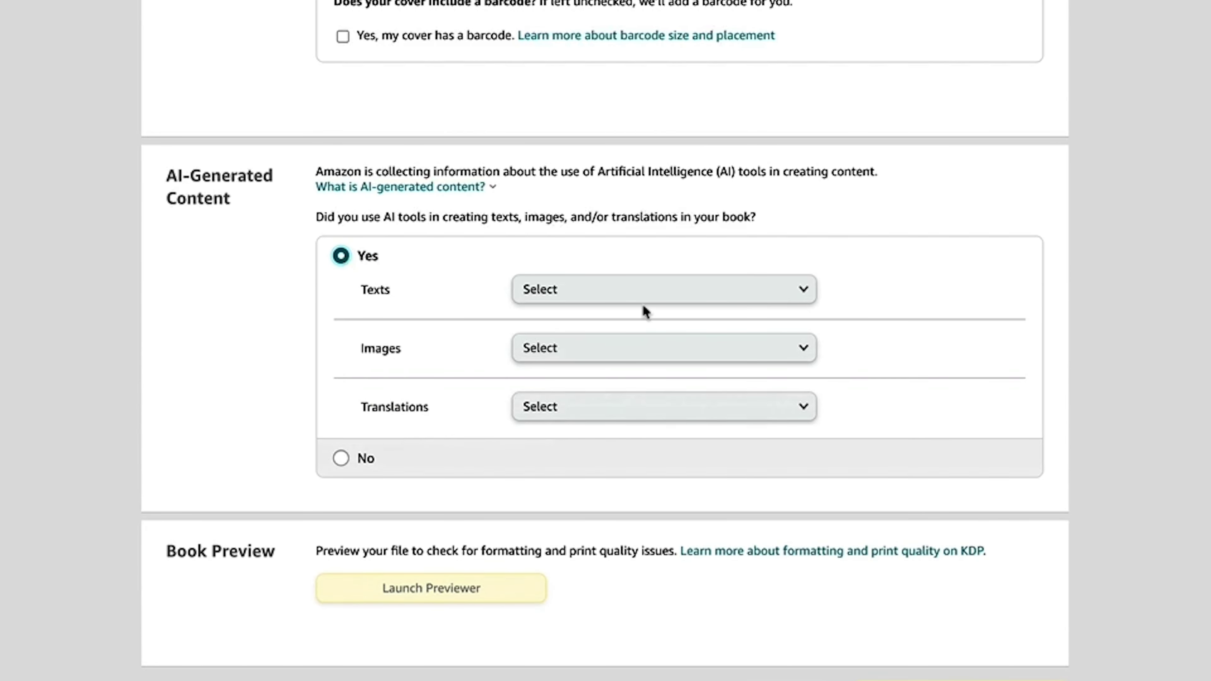
{"action": "left_click", "coordinate": [647, 348]}
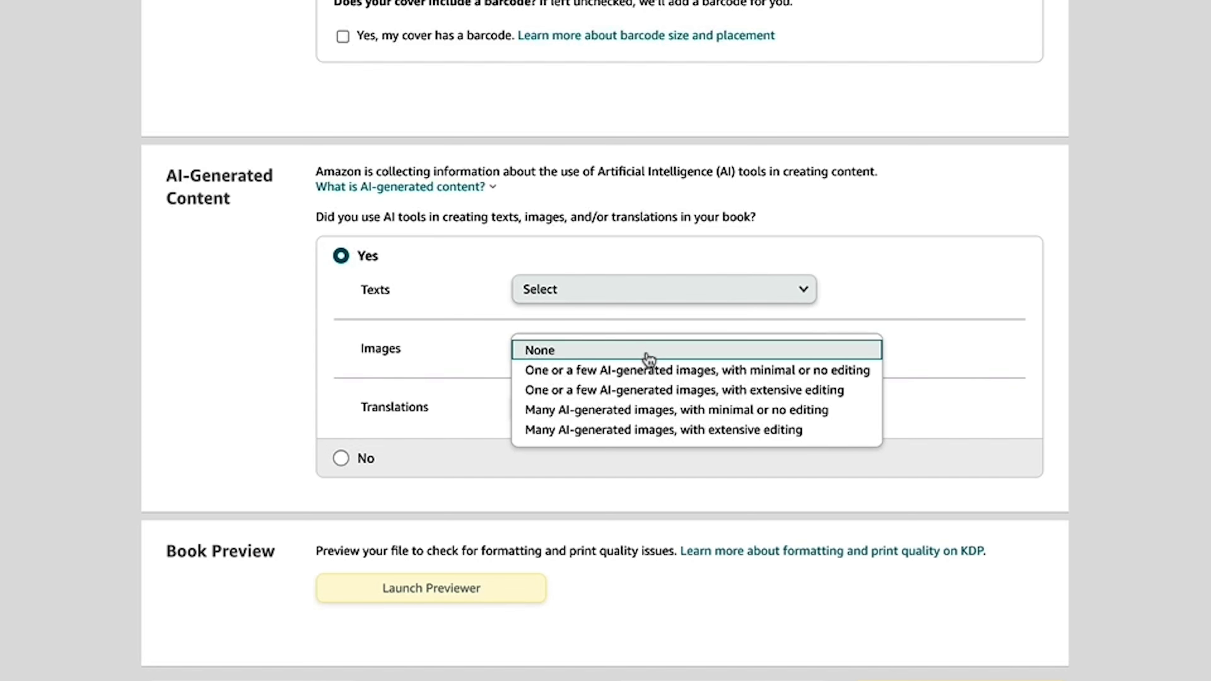
{"action": "left_click", "coordinate": [641, 430]}
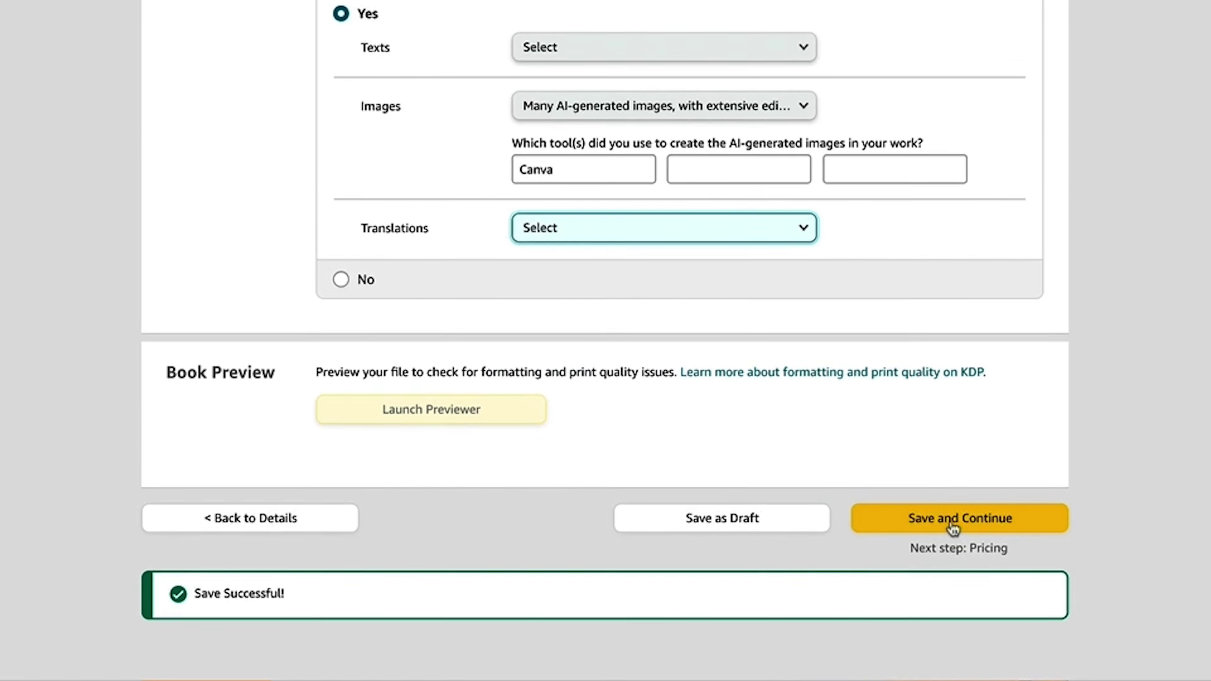
Step: Set the AI declaration for texts and translations to None and launch the print previewer for the book
{"action": "left_click", "coordinate": [951, 519]}
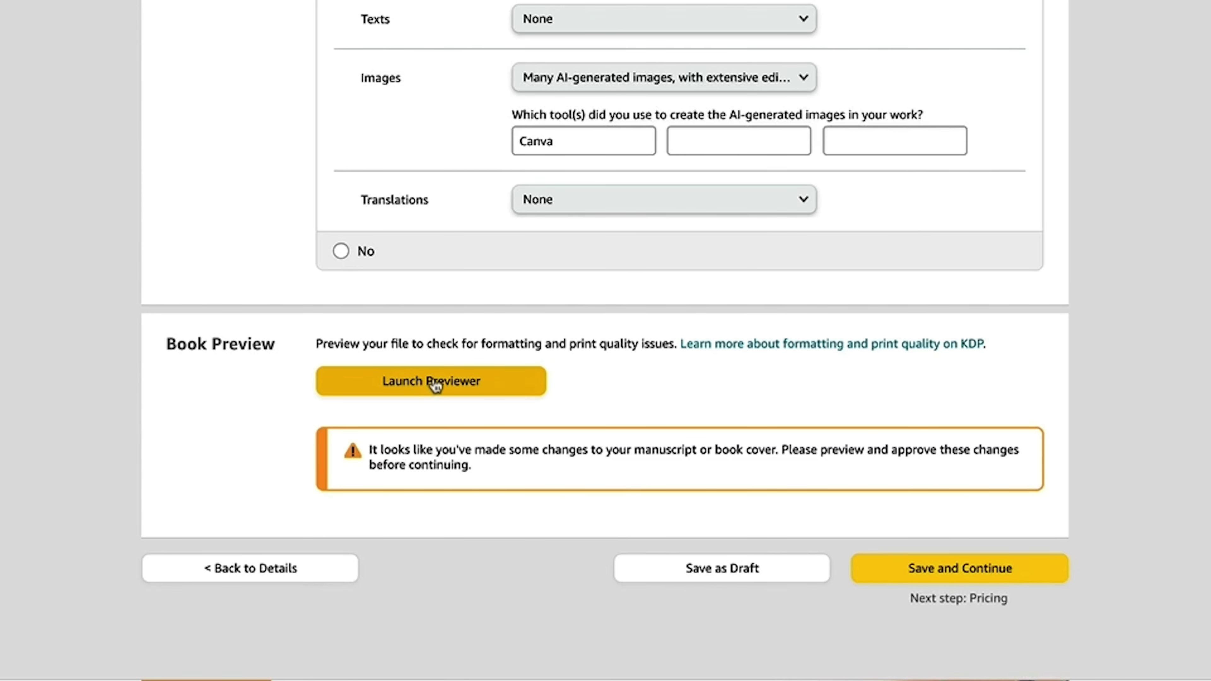
{"action": "left_click", "coordinate": [415, 381]}
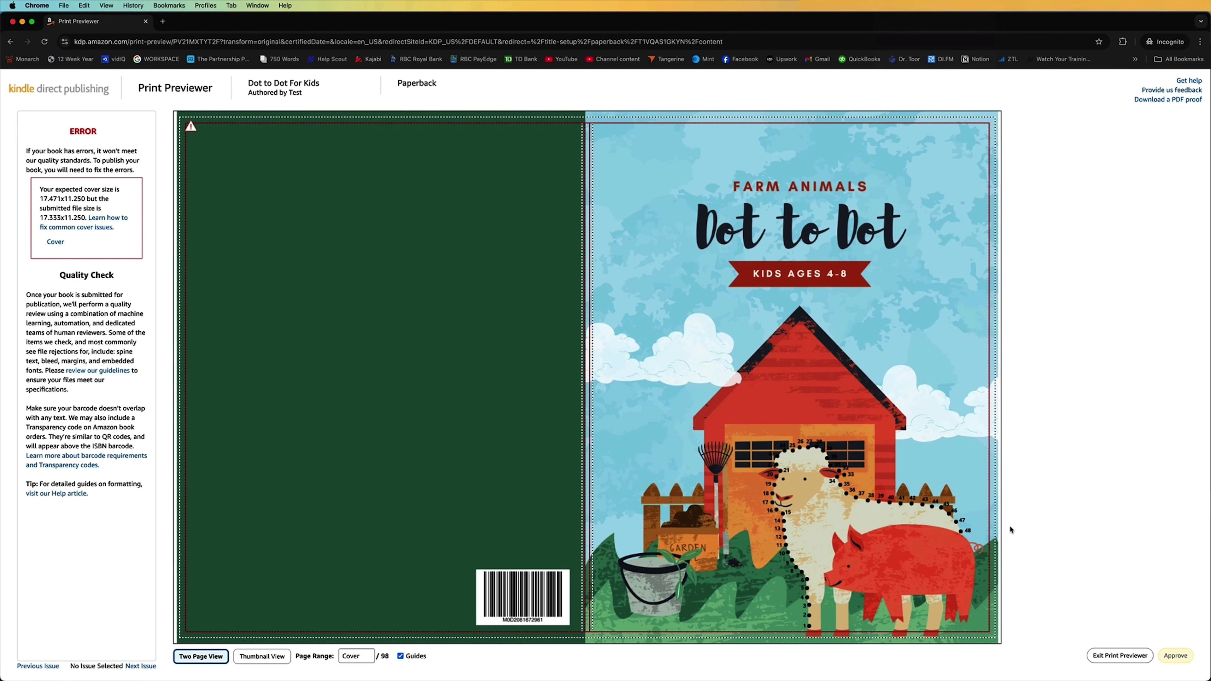
{"action": "mouse_move", "coordinate": [946, 347]}
Step: Set the Amazon.co.uk list price to 7.99 GBP
{"action": "left_click", "coordinate": [771, 544]}
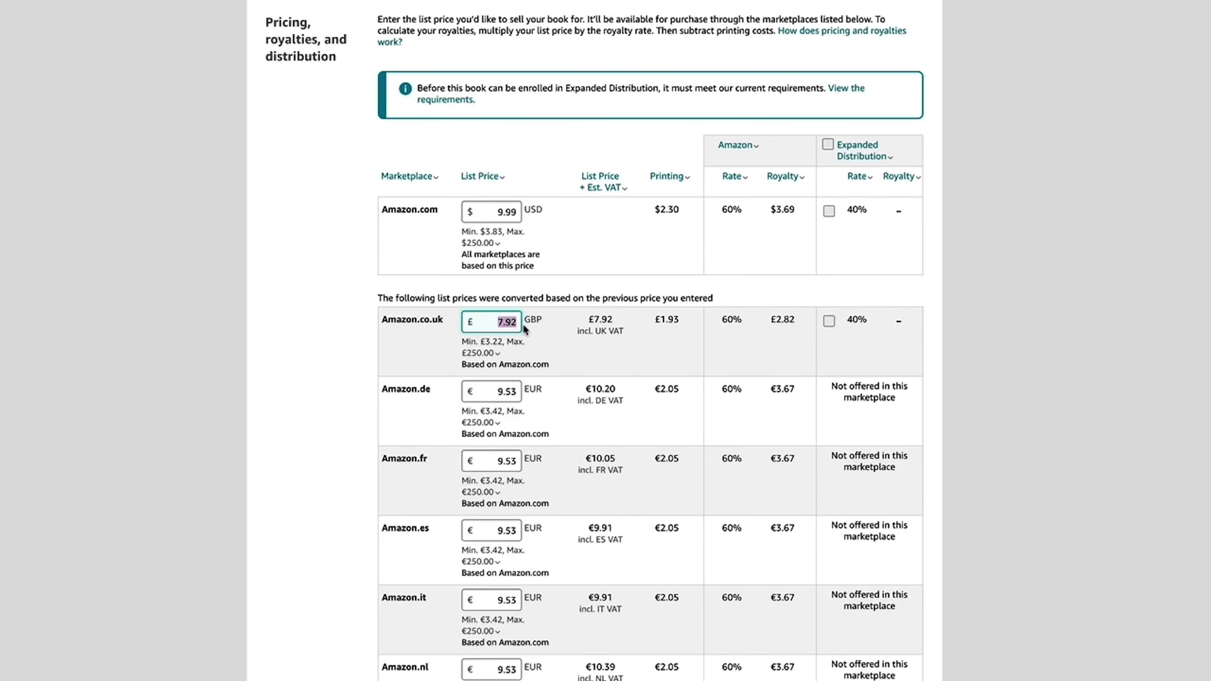
{"action": "type", "text": "7.99"}
{"action": "key", "text": "Tab"}
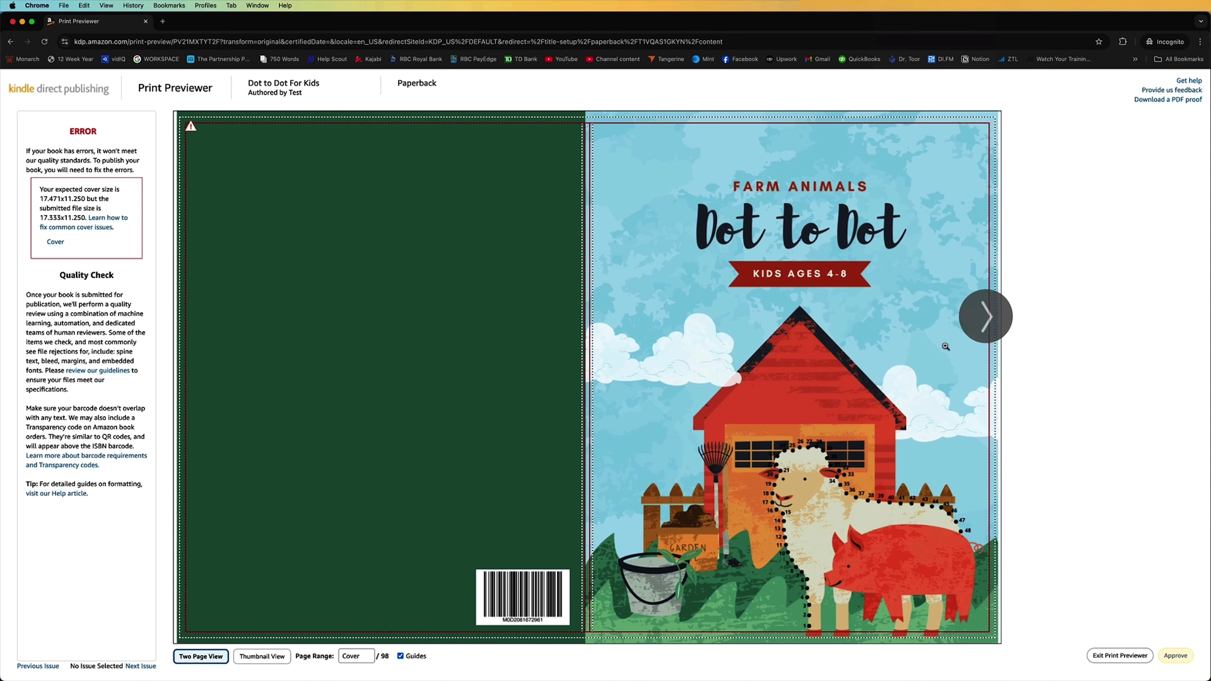
{"action": "mouse_move", "coordinate": [945, 346]}
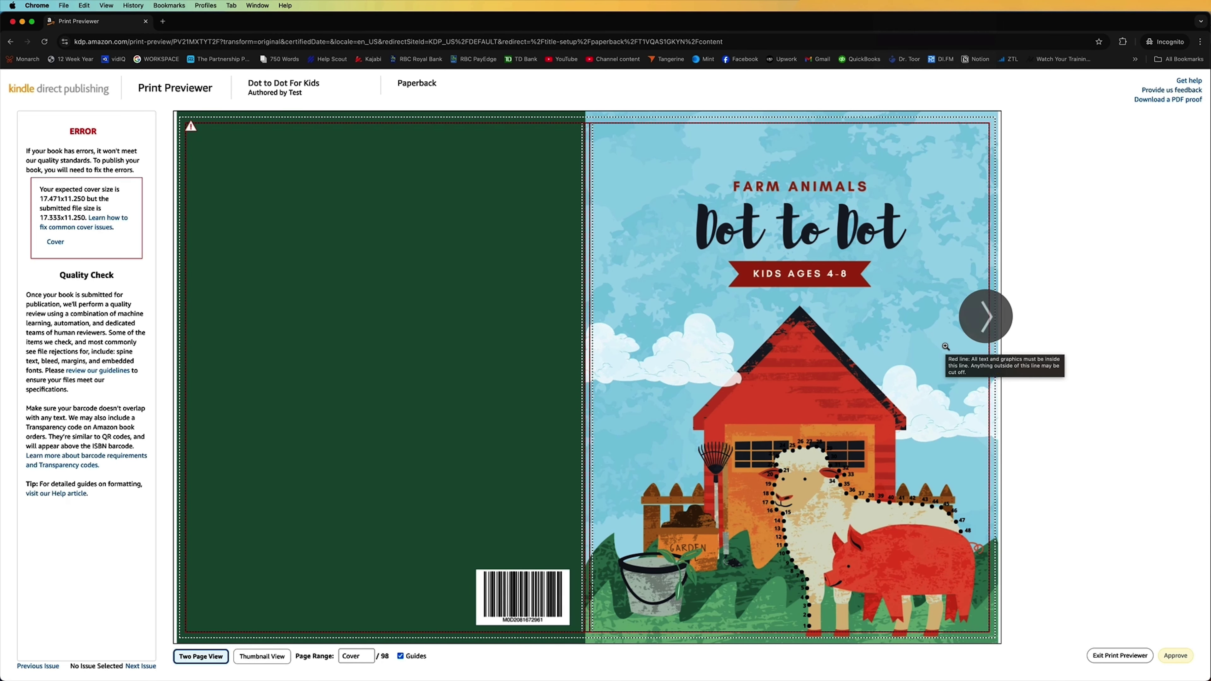